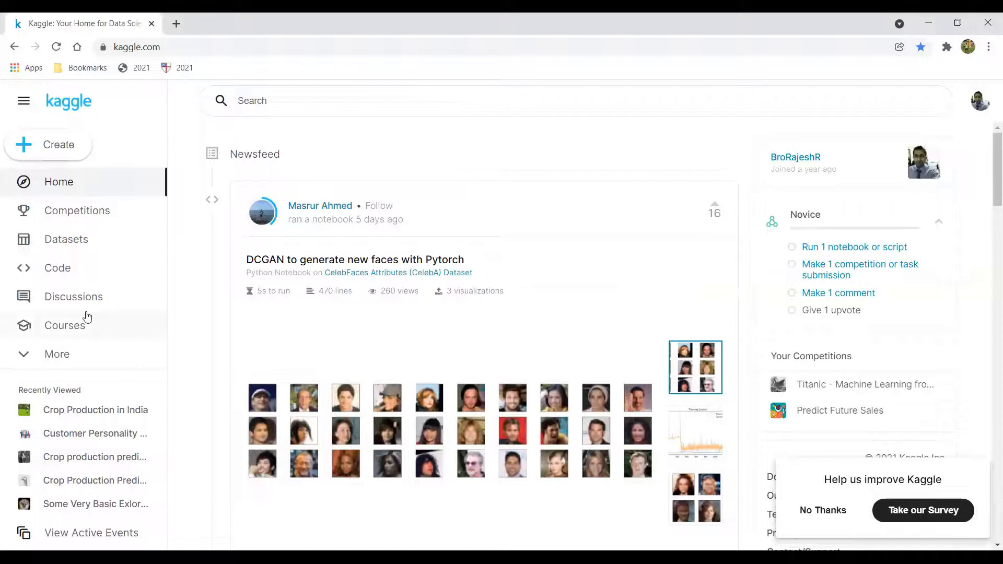
- Browse the Kaggle datasets and open the Crop Production in India dataset
{"action": "left_click", "coordinate": [47, 242]}
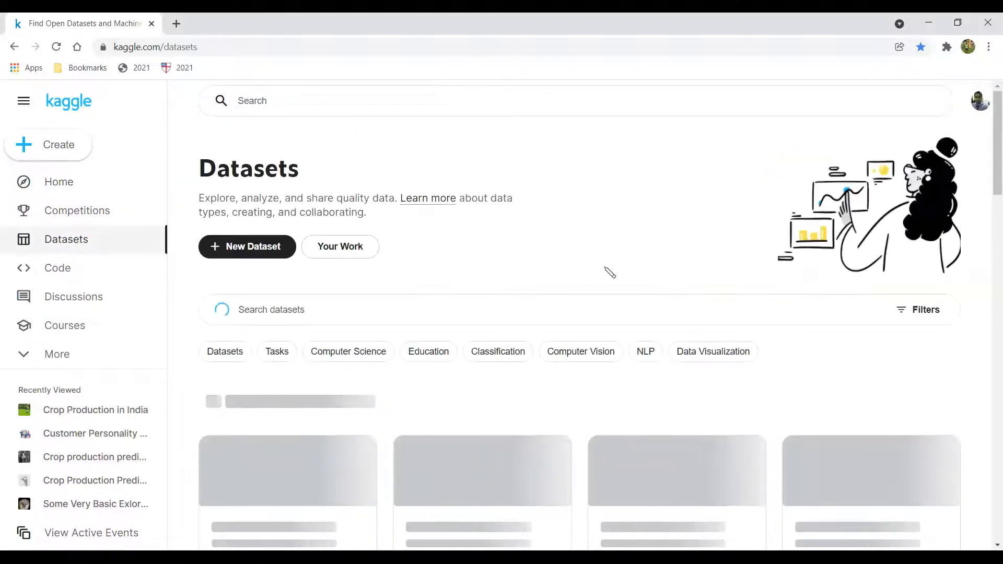
{"action": "scroll", "coordinate": [606, 272], "scroll_direction": "down", "scroll_amount": 8}
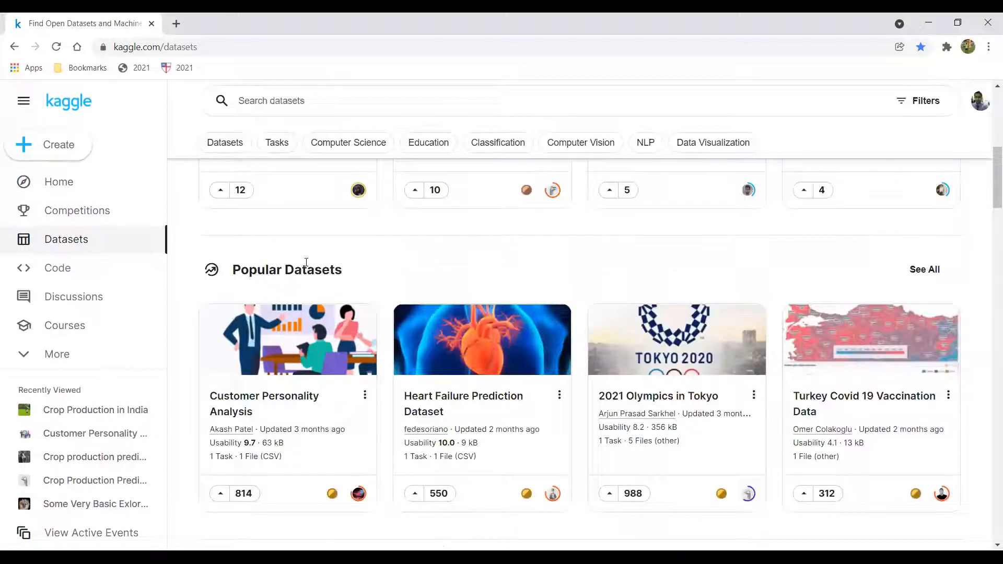
{"action": "scroll", "coordinate": [306, 267], "scroll_direction": "down", "scroll_amount": 2}
{"action": "scroll", "coordinate": [306, 267], "scroll_direction": "down", "scroll_amount": 6}
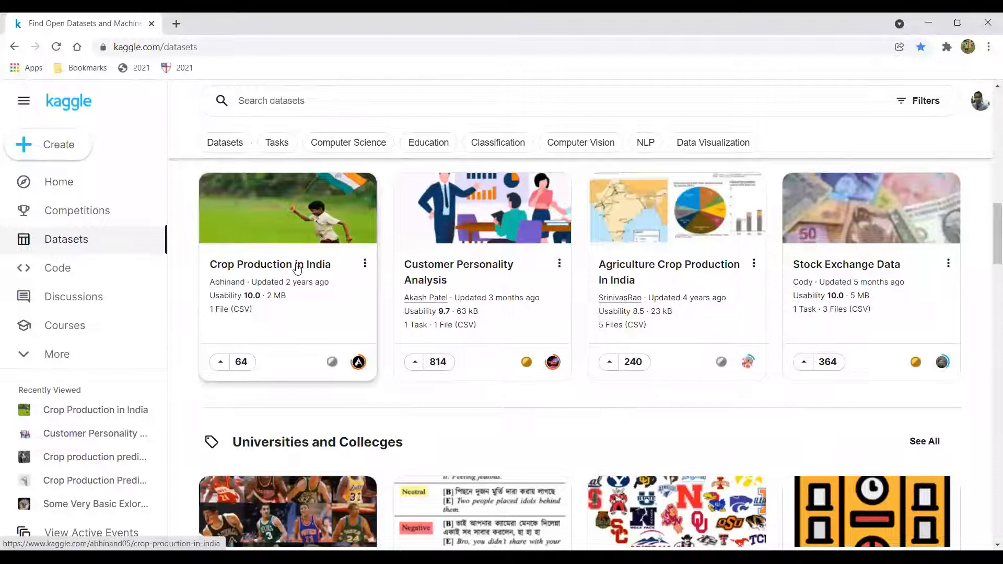
{"action": "left_click", "coordinate": [297, 267]}
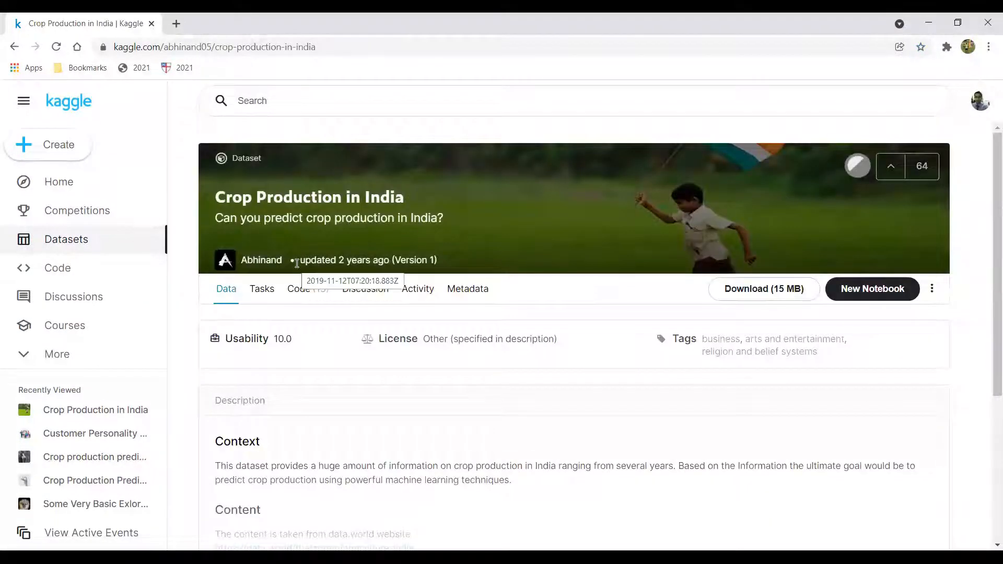
- Review the column preview of crop_production.csv and download the Crop Production in India dataset
{"action": "scroll", "coordinate": [298, 266], "scroll_direction": "down", "scroll_amount": 6}
{"action": "scroll", "coordinate": [297, 268], "scroll_direction": "down", "scroll_amount": 4}
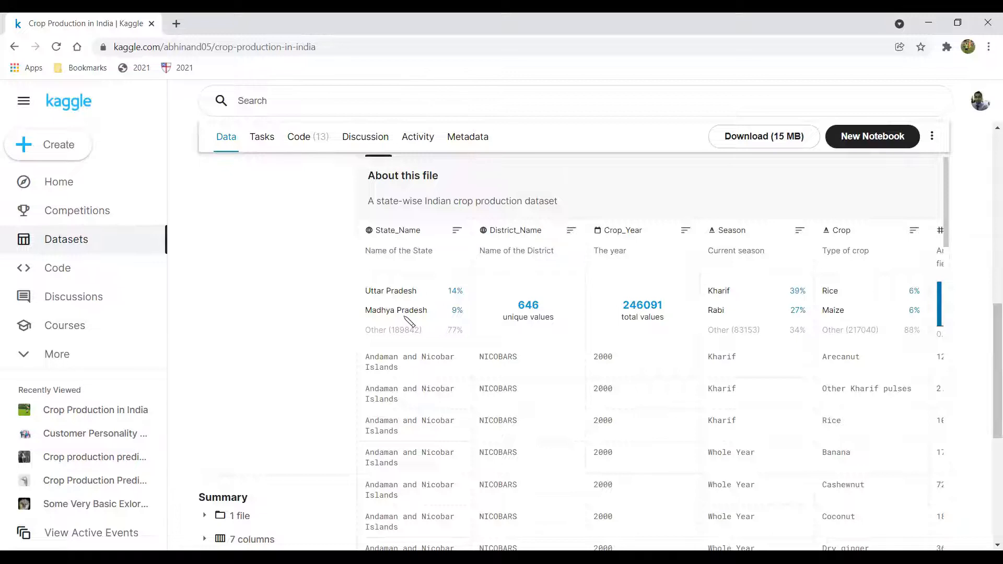
{"action": "scroll", "coordinate": [388, 349], "scroll_direction": "up", "scroll_amount": 4}
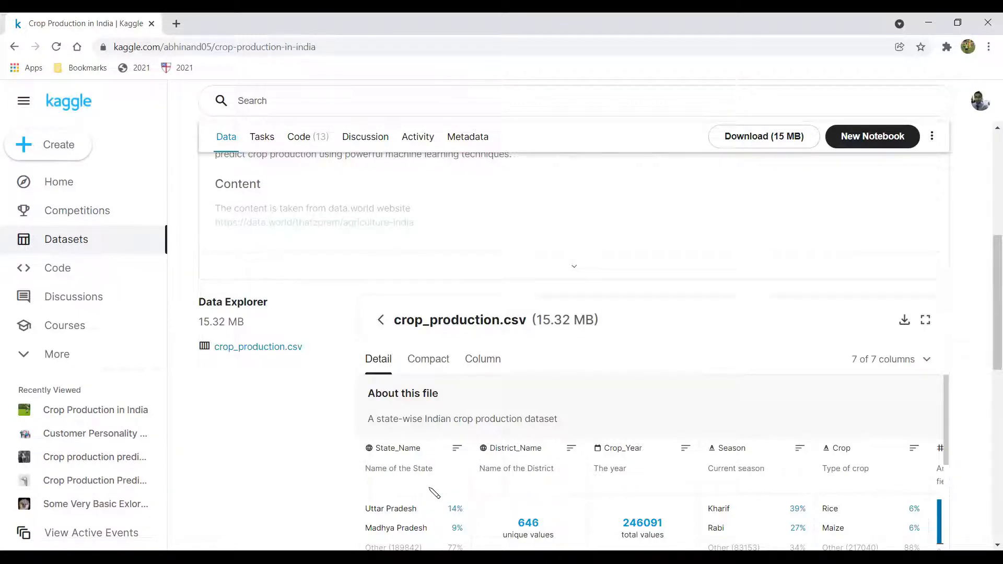
{"action": "left_click", "coordinate": [769, 139]}
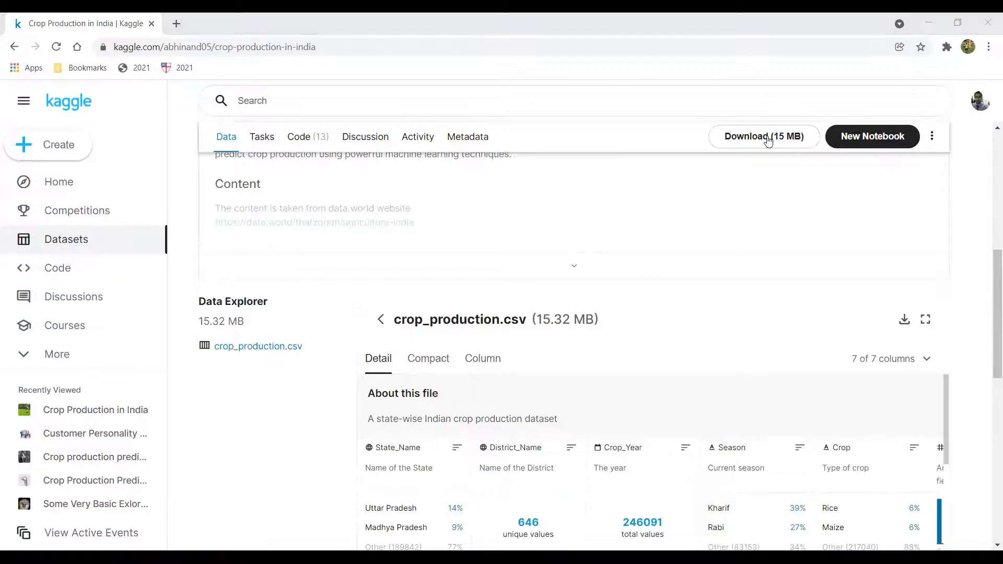
- Search Google in a new tab for "list of states in india" and open the Wikipedia article on India's states and union territories
{"action": "left_click", "coordinate": [177, 24]}
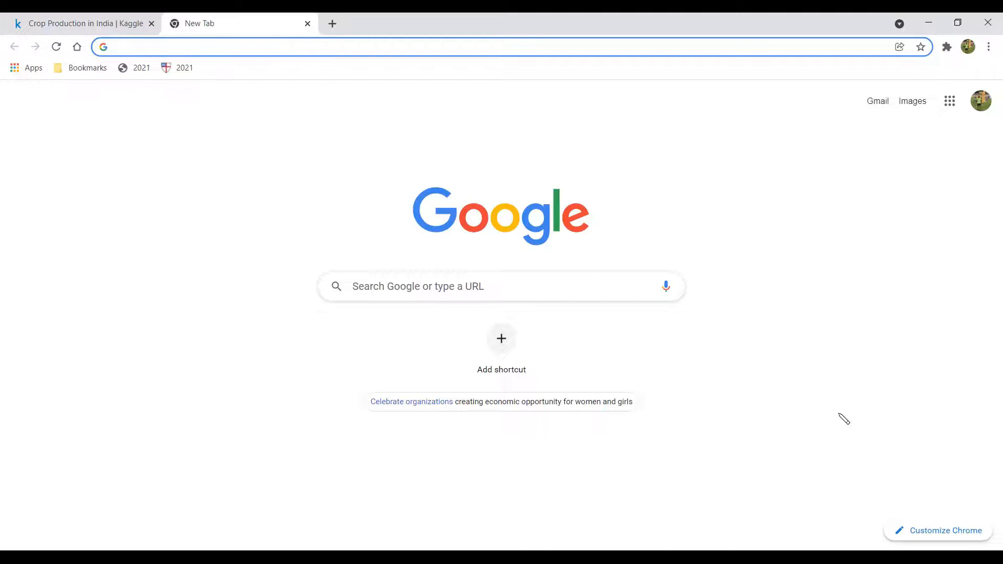
{"action": "type", "text": "list of s"}
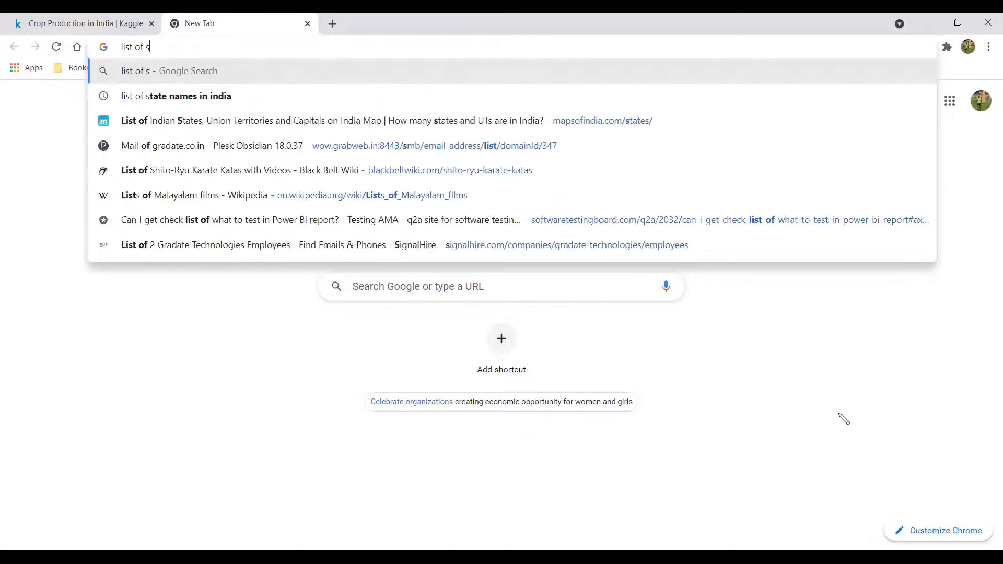
{"action": "type", "text": "tates in india"}
{"action": "key", "text": "Return"}
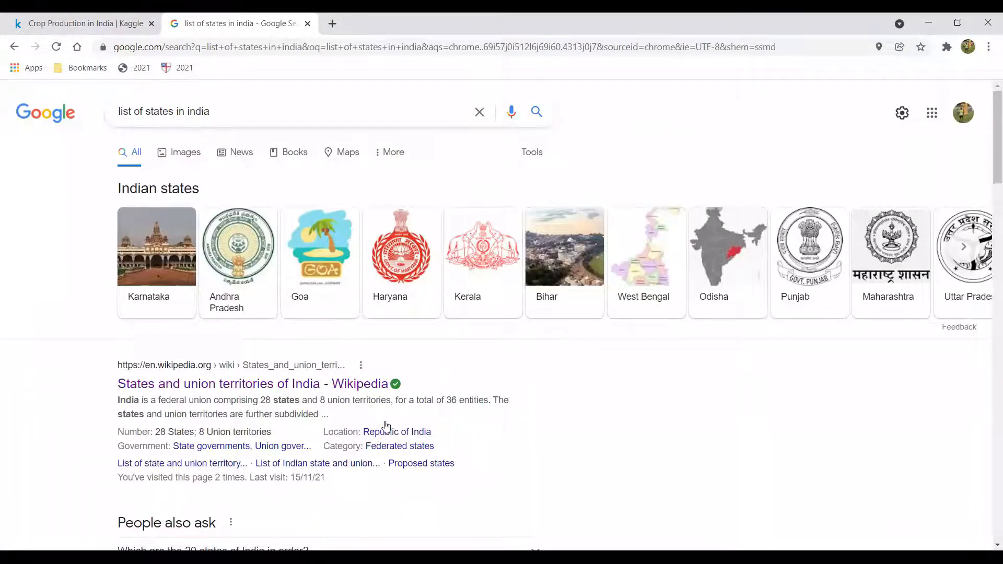
{"action": "left_click", "coordinate": [352, 386]}
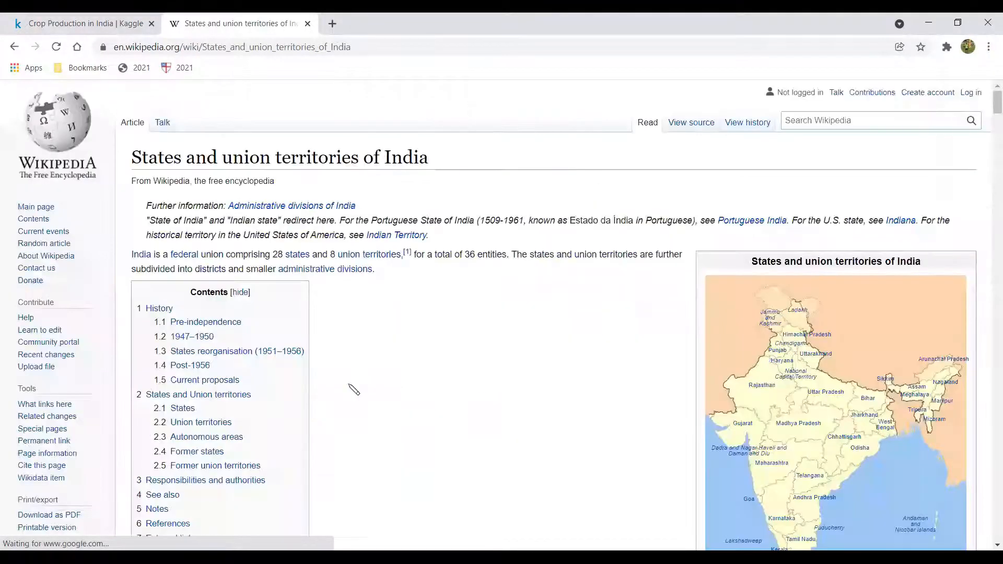
- Examine the States and Union territories tables in the Wikipedia article and select the page's web address
{"action": "scroll", "coordinate": [474, 367], "scroll_direction": "down", "scroll_amount": 20}
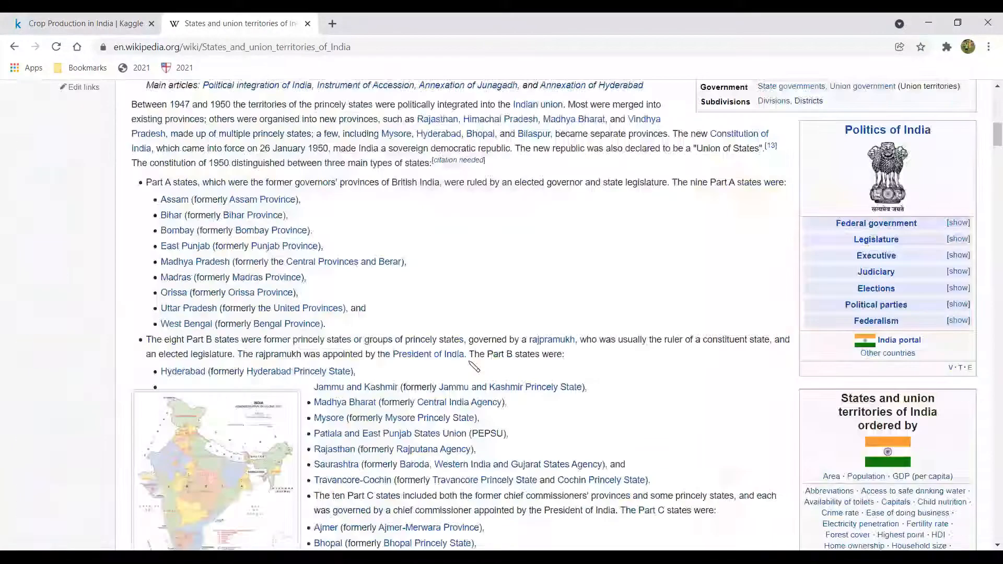
{"action": "scroll", "coordinate": [469, 366], "scroll_direction": "down", "scroll_amount": 10}
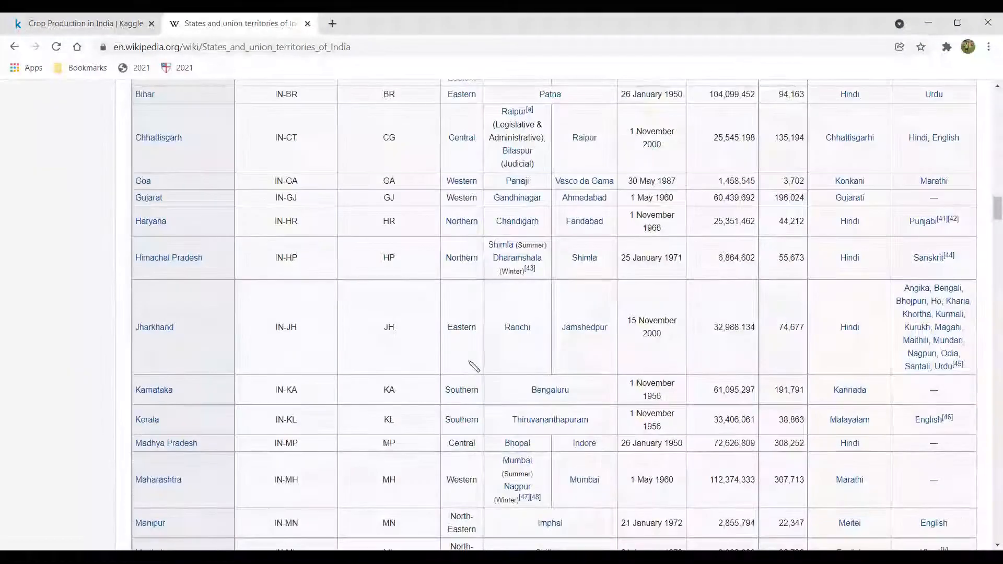
{"action": "scroll", "coordinate": [214, 432], "scroll_direction": "down", "scroll_amount": 8}
{"action": "scroll", "coordinate": [218, 439], "scroll_direction": "down", "scroll_amount": 4}
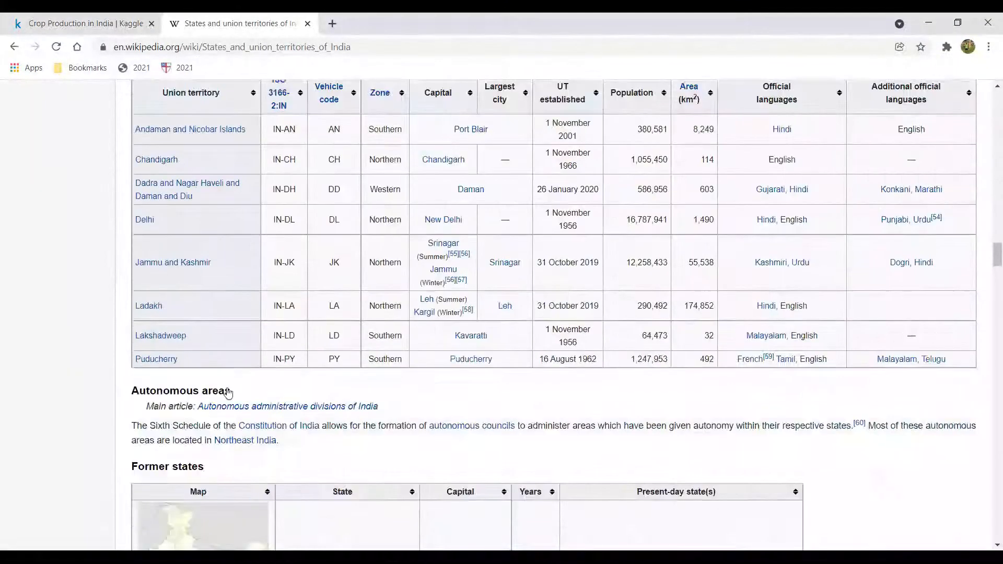
{"action": "scroll", "coordinate": [380, 335], "scroll_direction": "up", "scroll_amount": 8}
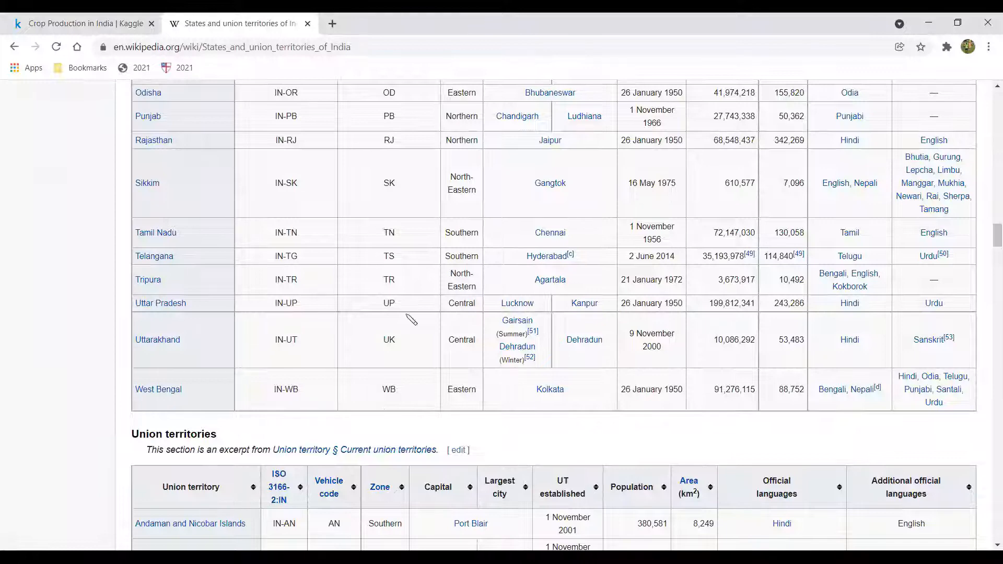
{"action": "scroll", "coordinate": [350, 390], "scroll_direction": "up", "scroll_amount": 20}
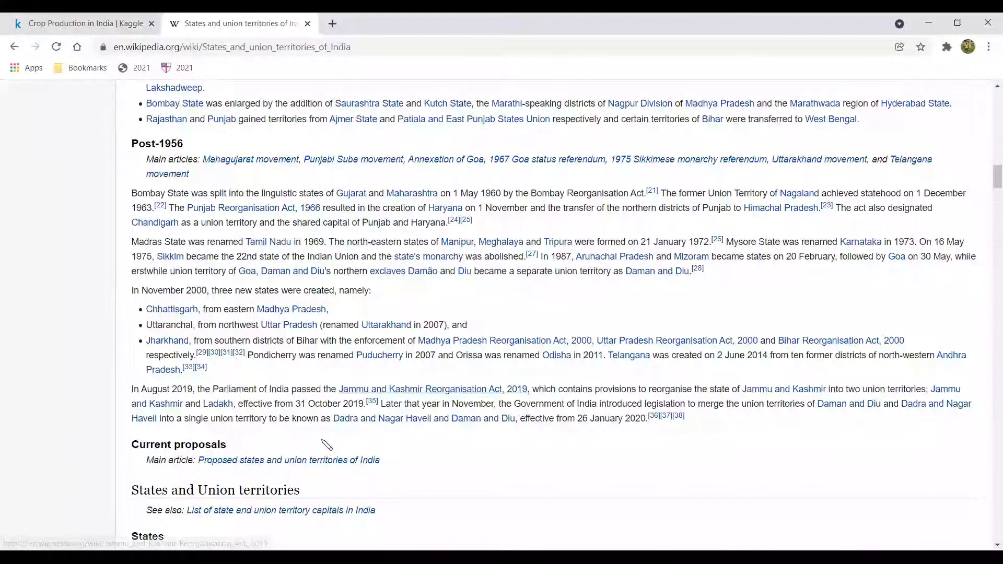
{"action": "scroll", "coordinate": [327, 444], "scroll_direction": "down", "scroll_amount": 2}
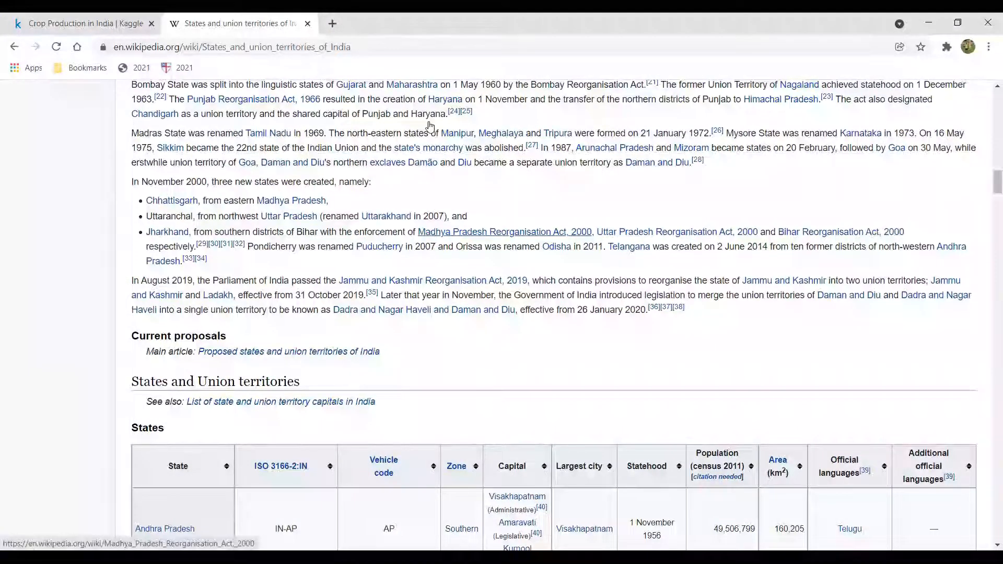
{"action": "left_click", "coordinate": [387, 46]}
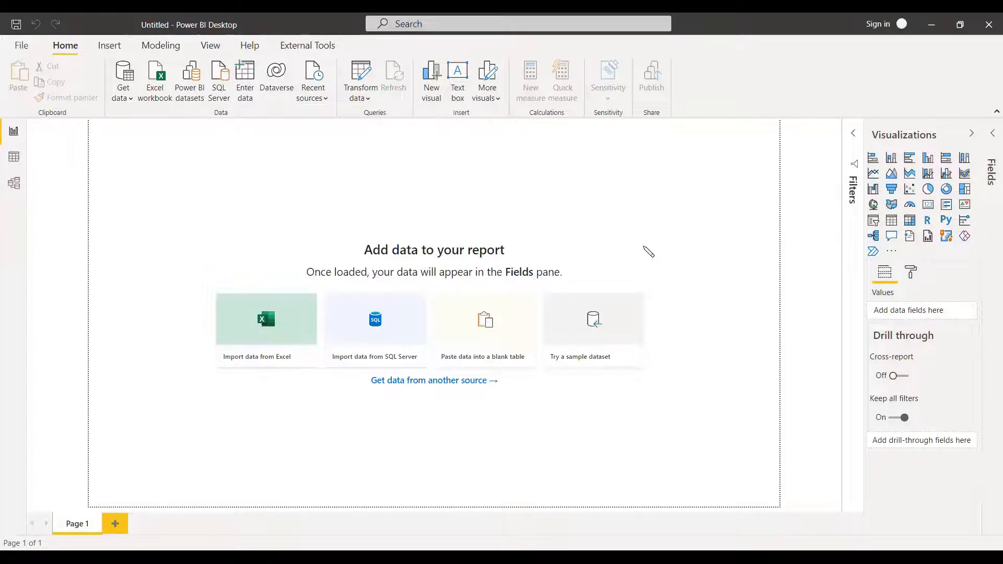
- In Power BI Desktop, import crop_production.csv as a Text/CSV source and open it for transformation in Power Query Editor
{"action": "left_click", "coordinate": [132, 101]}
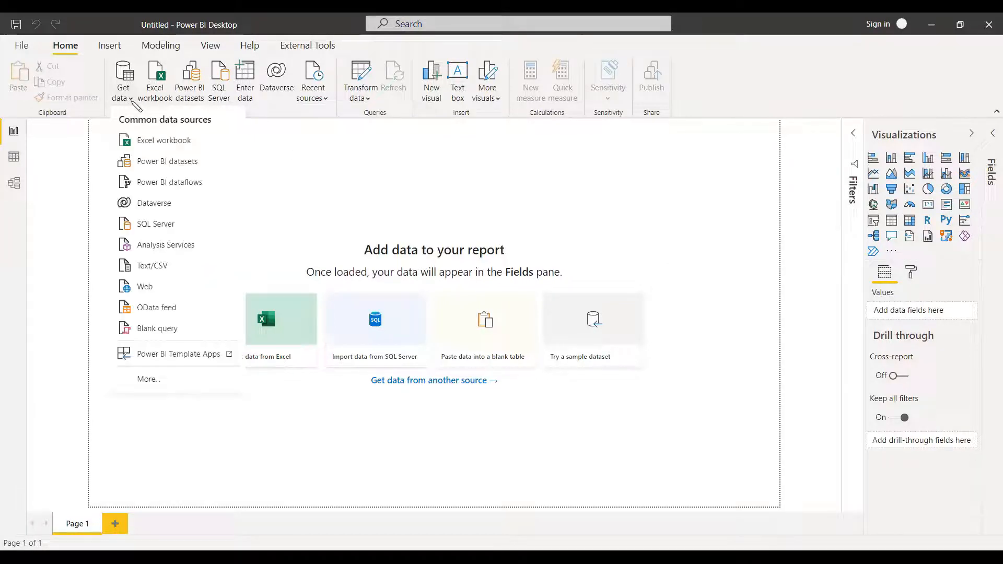
{"action": "left_click", "coordinate": [166, 265]}
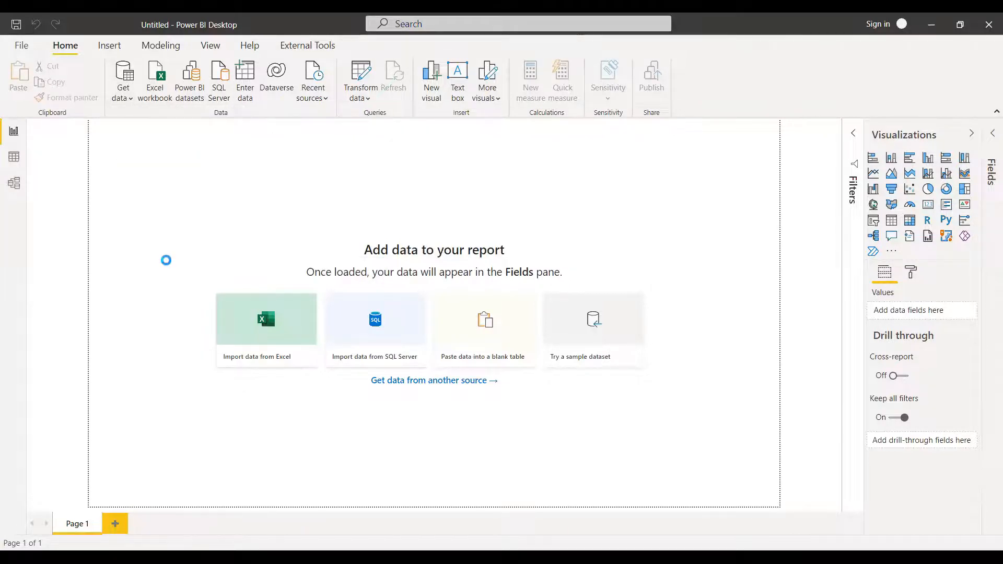
{"action": "double_click", "coordinate": [152, 111]}
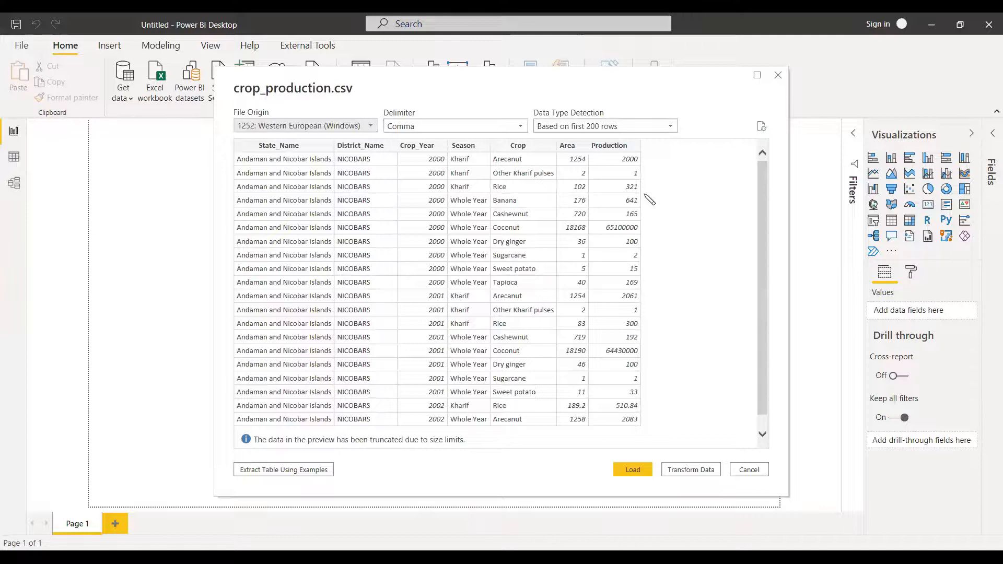
{"action": "left_click", "coordinate": [691, 470]}
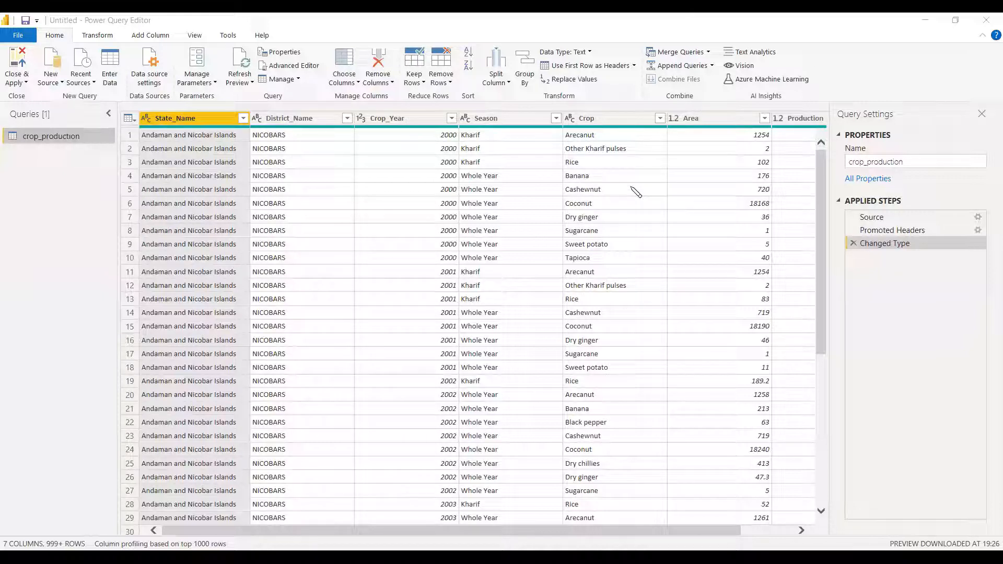
- Duplicate the crop_production query and rename the copy crop_State
{"action": "right_click", "coordinate": [34, 140]}
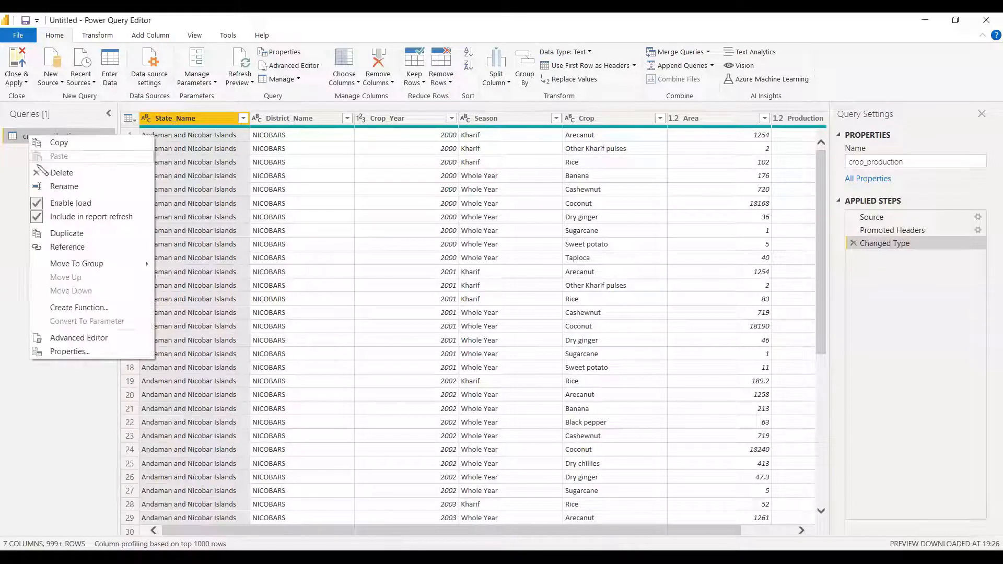
{"action": "left_click", "coordinate": [73, 235]}
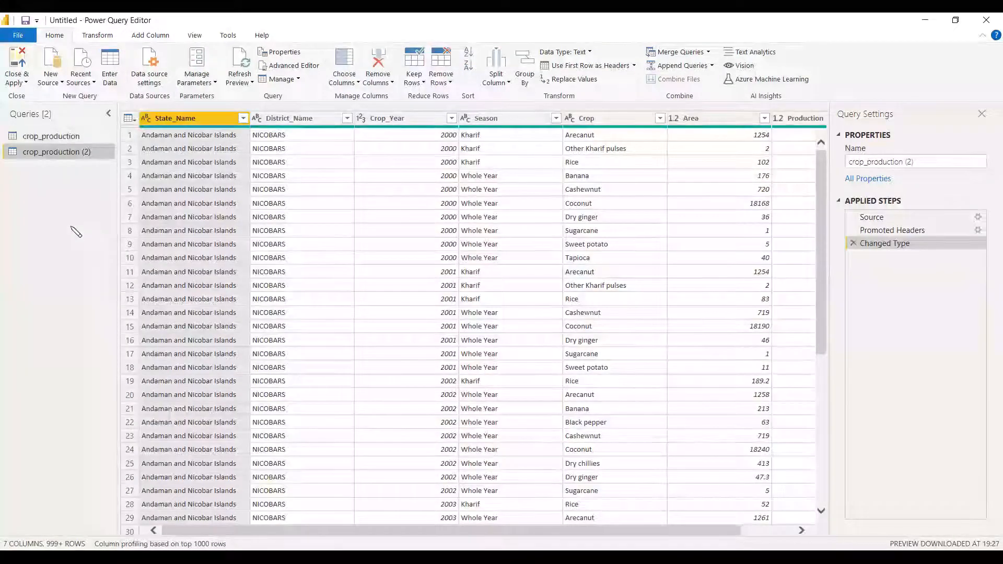
{"action": "left_click", "coordinate": [928, 162]}
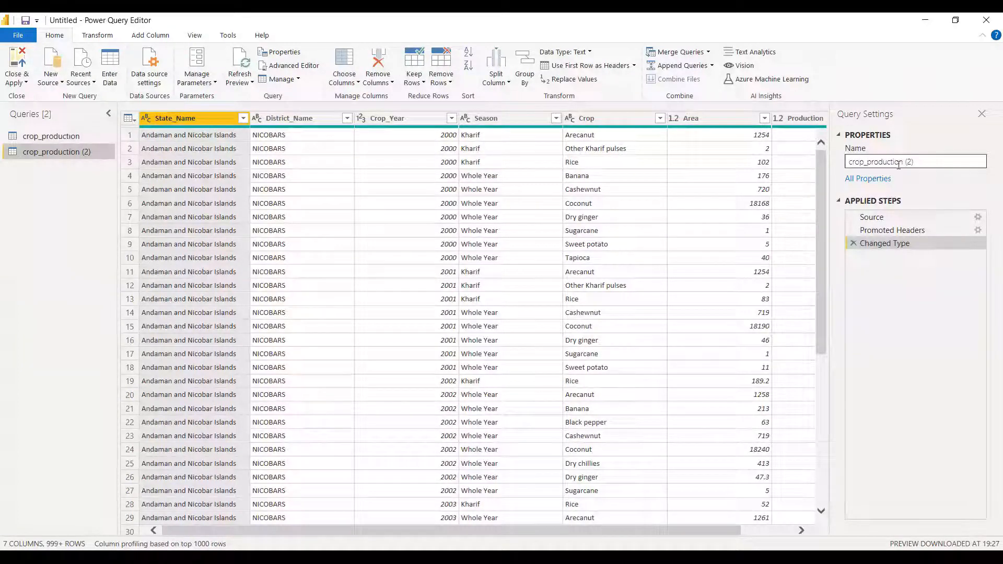
{"action": "left_click", "coordinate": [6, 148]}
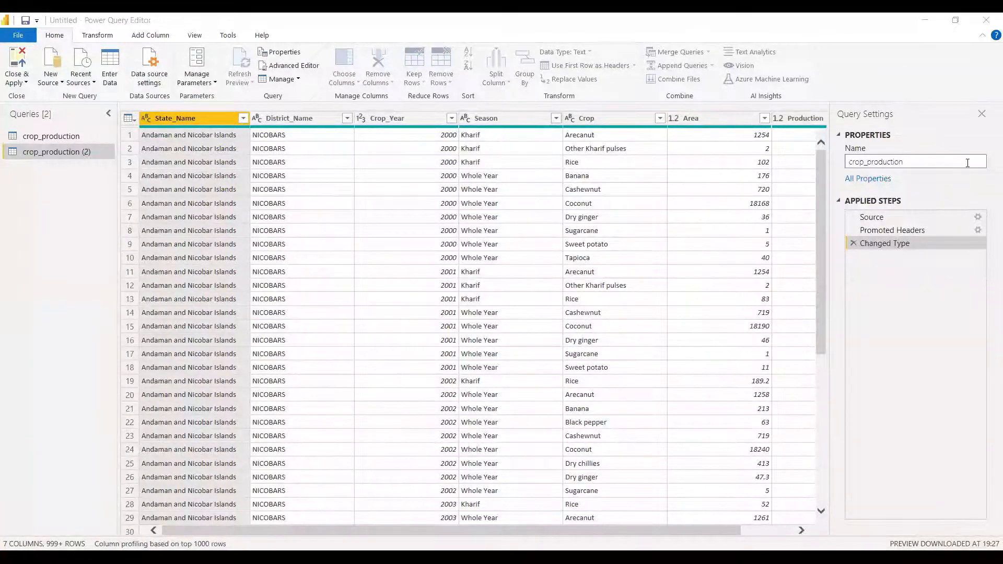
{"action": "key", "text": "BackSpace"}
{"action": "key", "text": "BackSpace"}
{"action": "key", "text": "BackSpace"}
{"action": "key", "text": "BackSpace"}
{"action": "key", "text": "BackSpace"}
{"action": "key", "text": "BackSpace"}
{"action": "key", "text": "BackSpace"}
{"action": "key", "text": "BackSpace"}
{"action": "key", "text": "BackSpace"}
{"action": "key", "text": "BackSpace"}
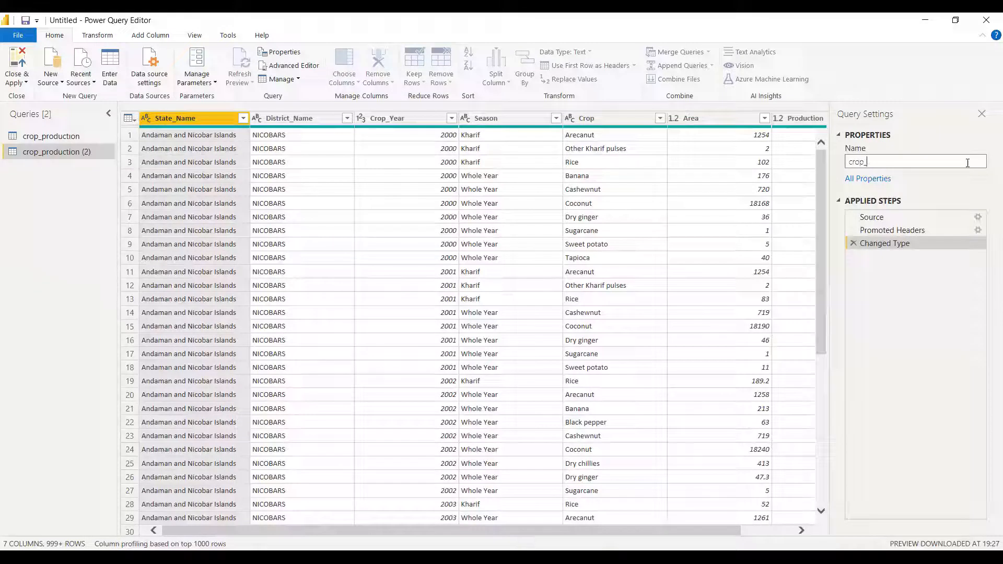
{"action": "type", "text": "State"}
{"action": "key", "text": "Return"}
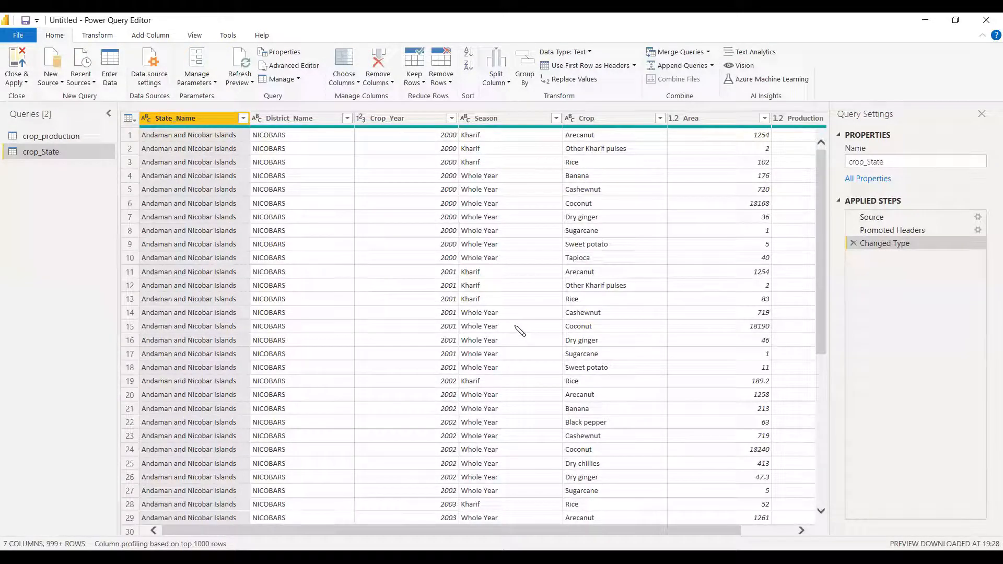
- Reduce the crop_State query to the State_Name column only, remove its duplicate values and review the remaining list of states
{"action": "right_click", "coordinate": [188, 121]}
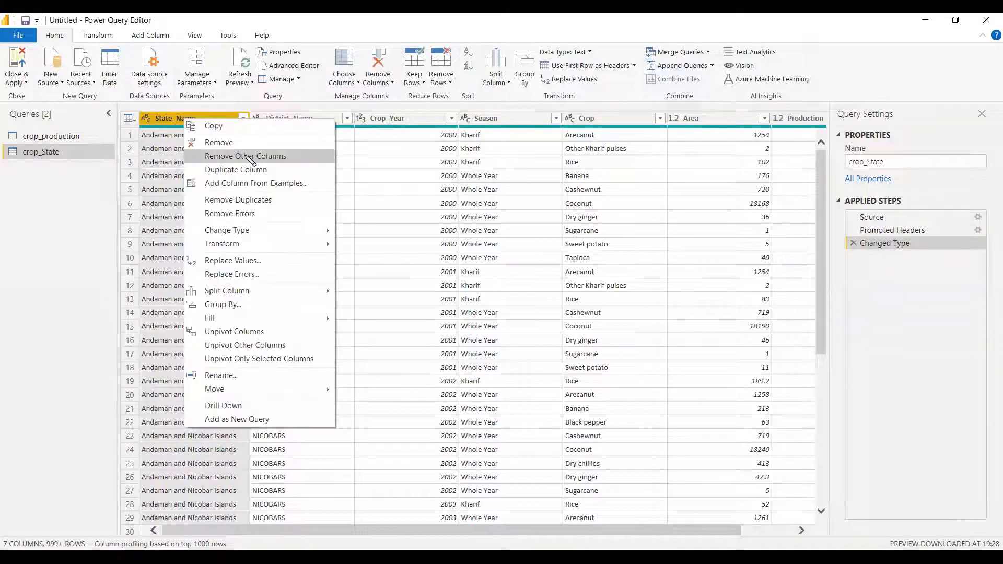
{"action": "left_click", "coordinate": [251, 158]}
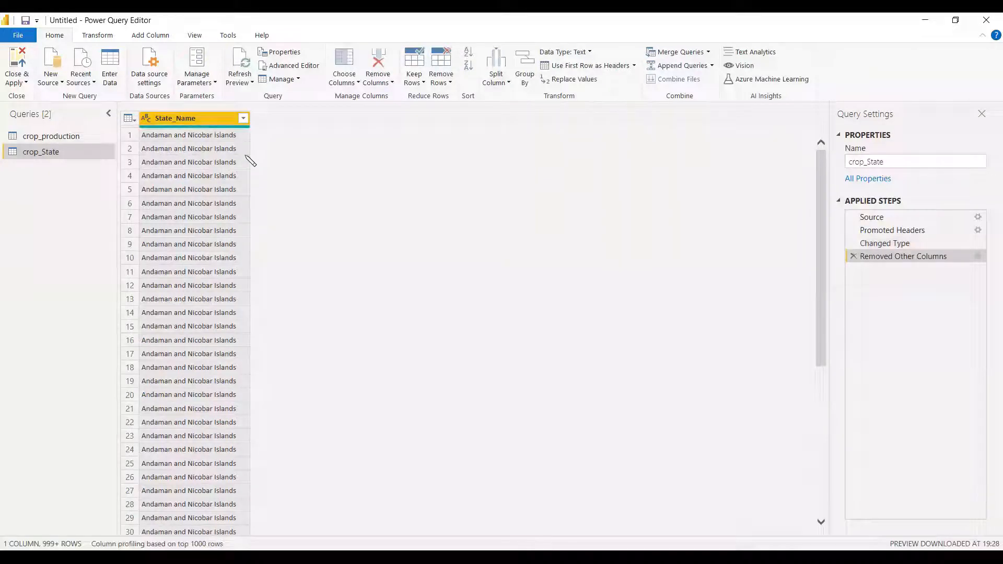
{"action": "right_click", "coordinate": [199, 119]}
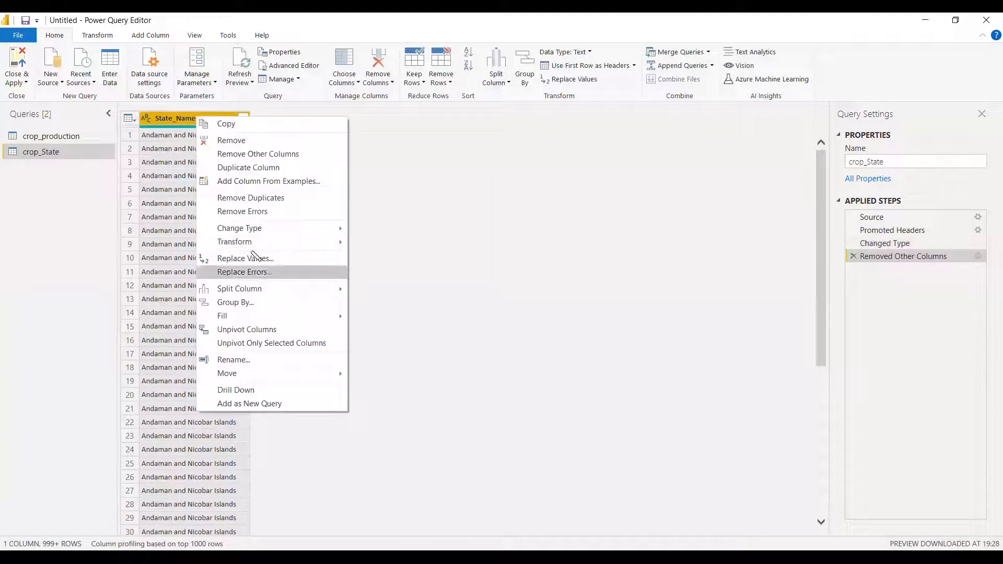
{"action": "left_click", "coordinate": [271, 198]}
{"action": "scroll", "coordinate": [563, 394], "scroll_direction": "down", "scroll_amount": 1}
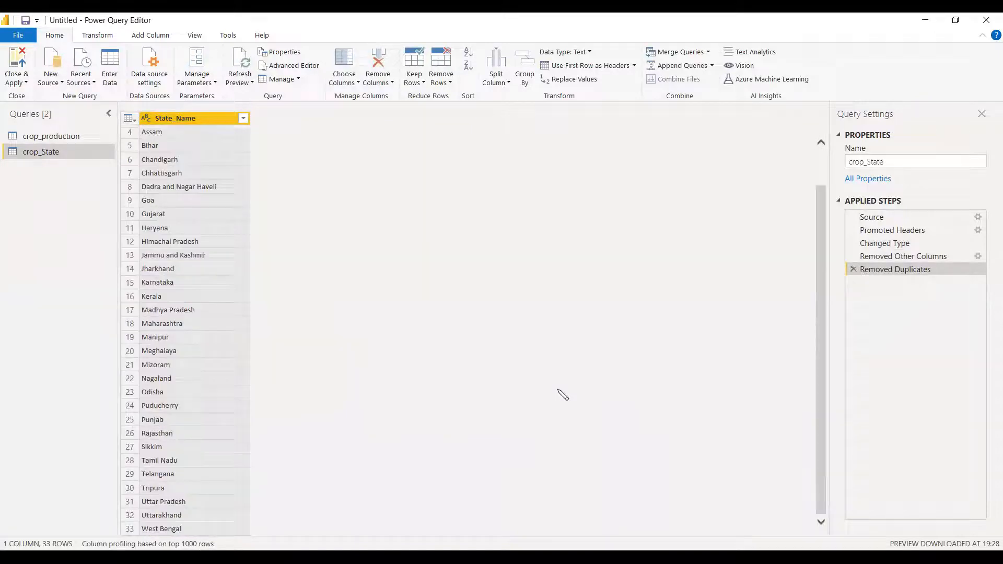
{"action": "scroll", "coordinate": [563, 394], "scroll_direction": "up", "scroll_amount": 1}
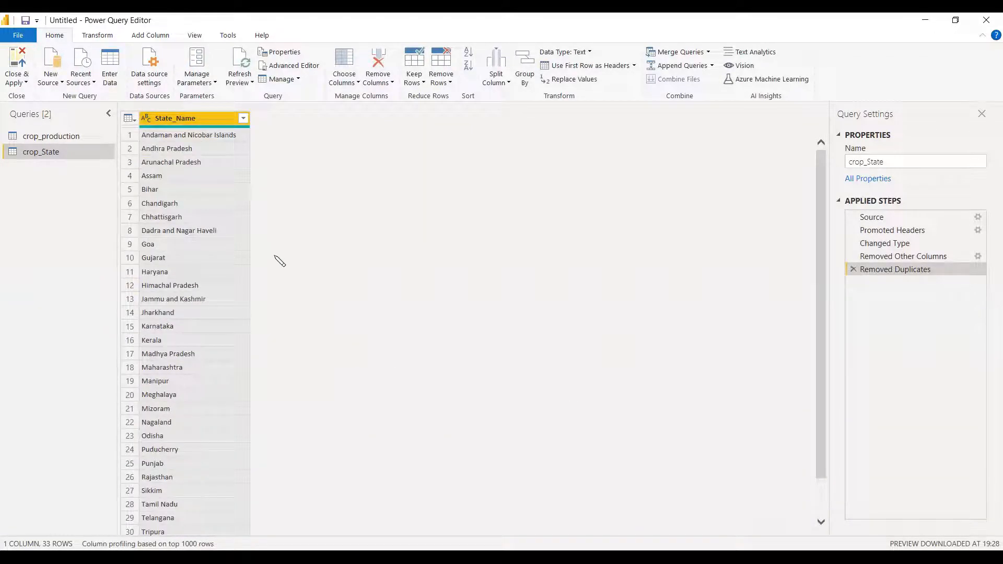
{"action": "scroll", "coordinate": [277, 267], "scroll_direction": "down", "scroll_amount": 1}
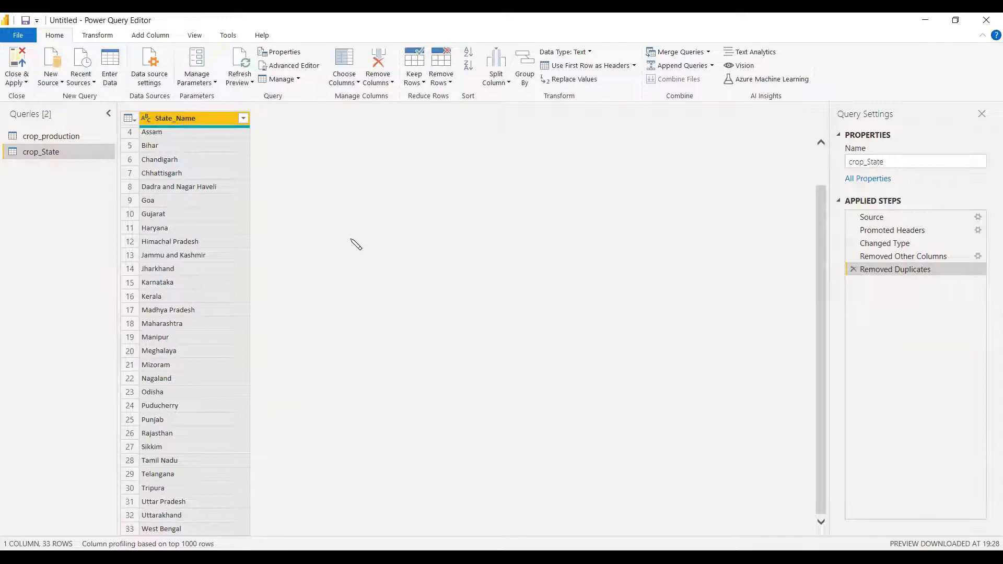
{"action": "scroll", "coordinate": [359, 240], "scroll_direction": "up", "scroll_amount": 1}
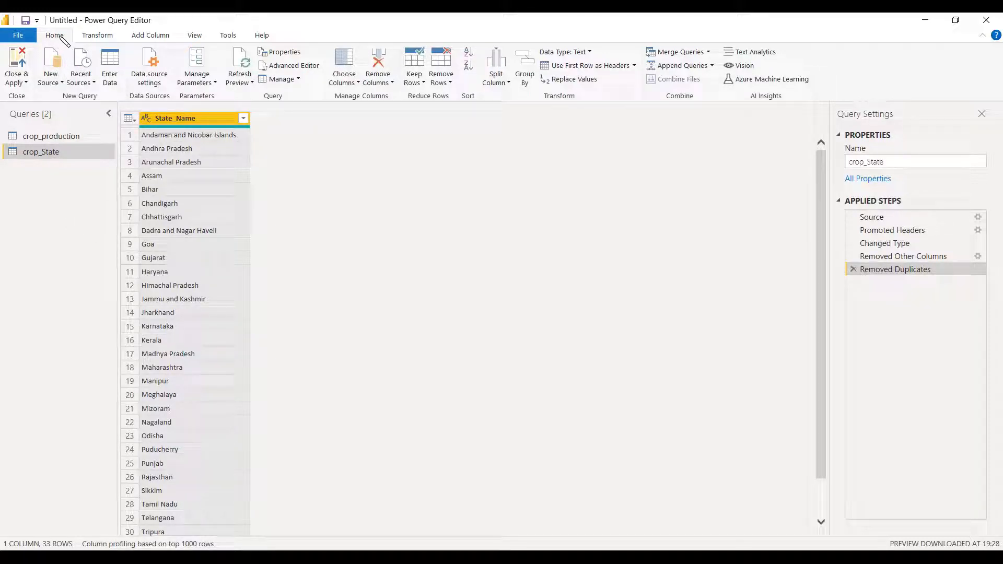
{"action": "left_click", "coordinate": [62, 82]}
{"action": "left_click", "coordinate": [89, 228]}
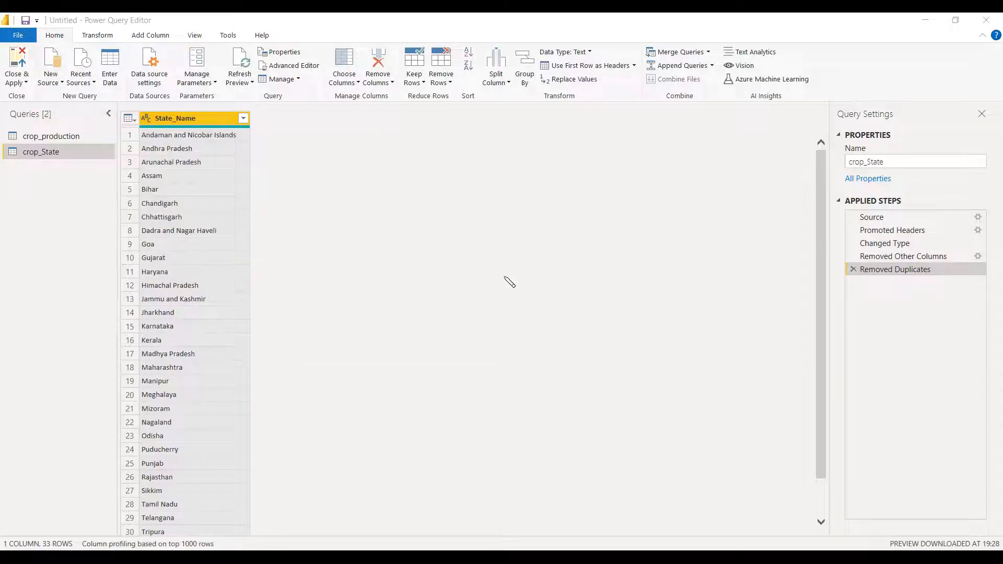
{"action": "type", "text": "https://en.wikipedia.org/wiki/States_and_union_territories_of_India"}
{"action": "left_click", "coordinate": [653, 330]}
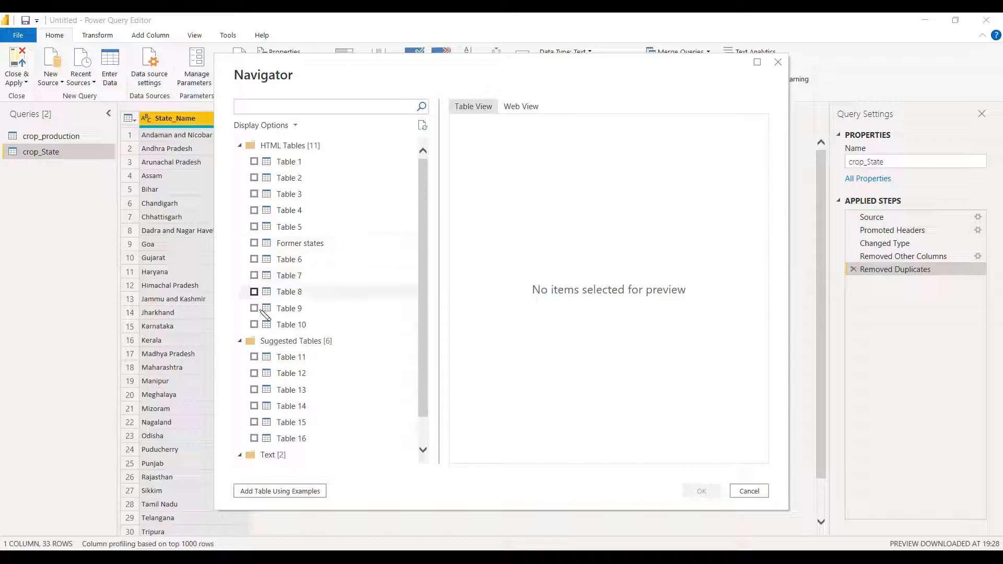
- Preview the page's HTML tables and import Table 4 with the states and Table 5 with the union territories
{"action": "left_click", "coordinate": [302, 260]}
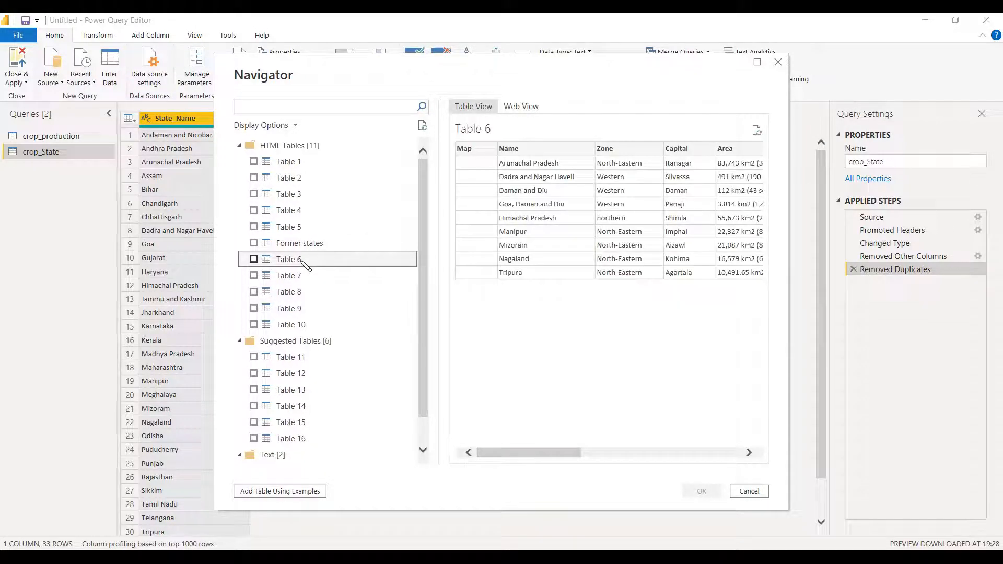
{"action": "left_click", "coordinate": [292, 217]}
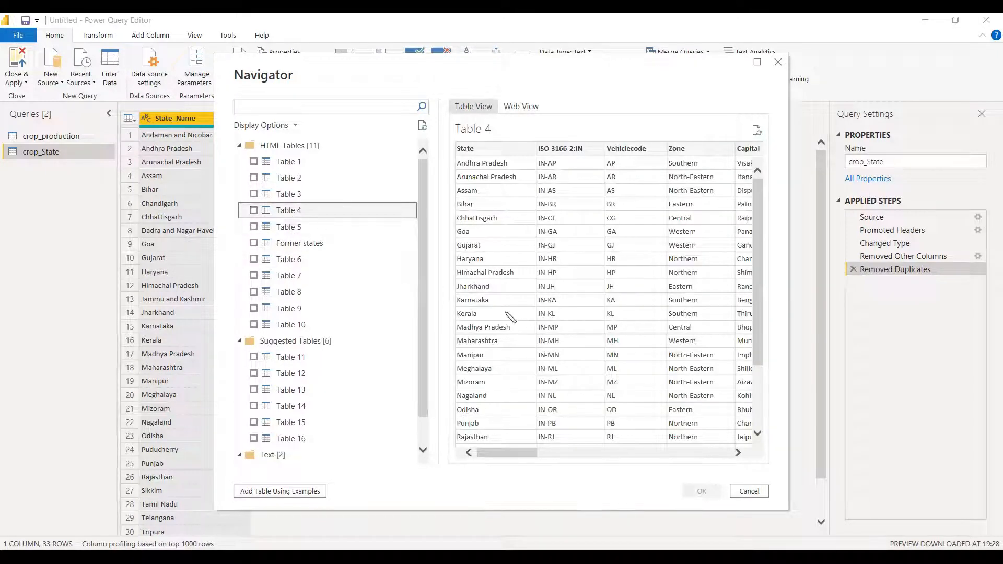
{"action": "left_click", "coordinate": [291, 227]}
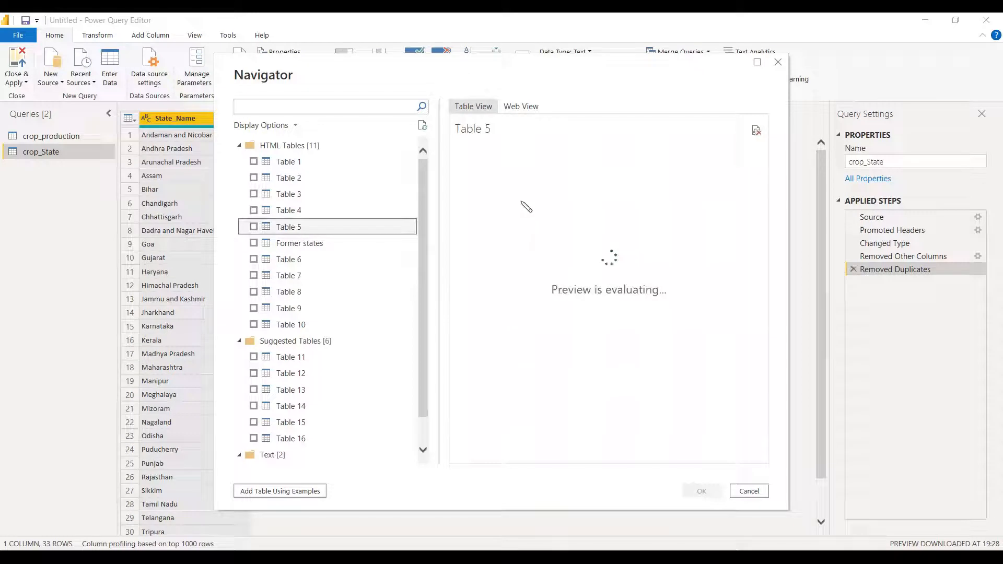
{"action": "left_click", "coordinate": [254, 210]}
{"action": "left_click", "coordinate": [253, 227]}
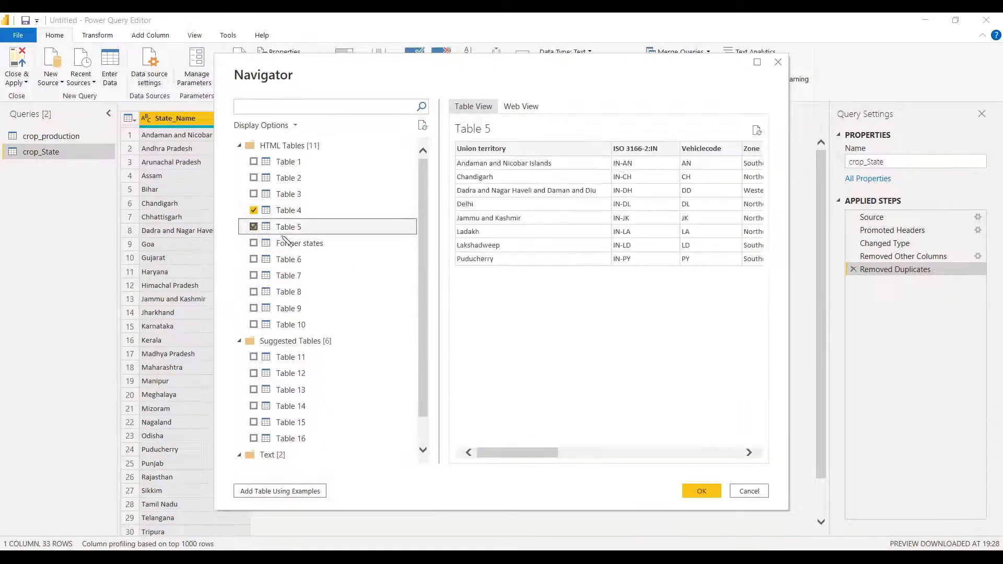
{"action": "left_click", "coordinate": [714, 495]}
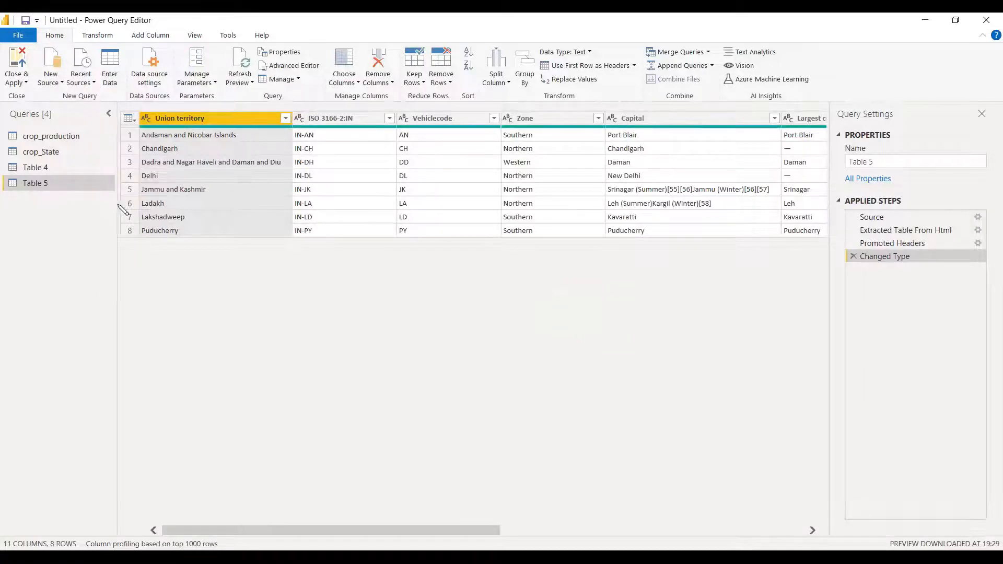
- Remove all other columns so that Table 5 keeps only Union territory and Table 4 keeps only State
{"action": "right_click", "coordinate": [215, 122]}
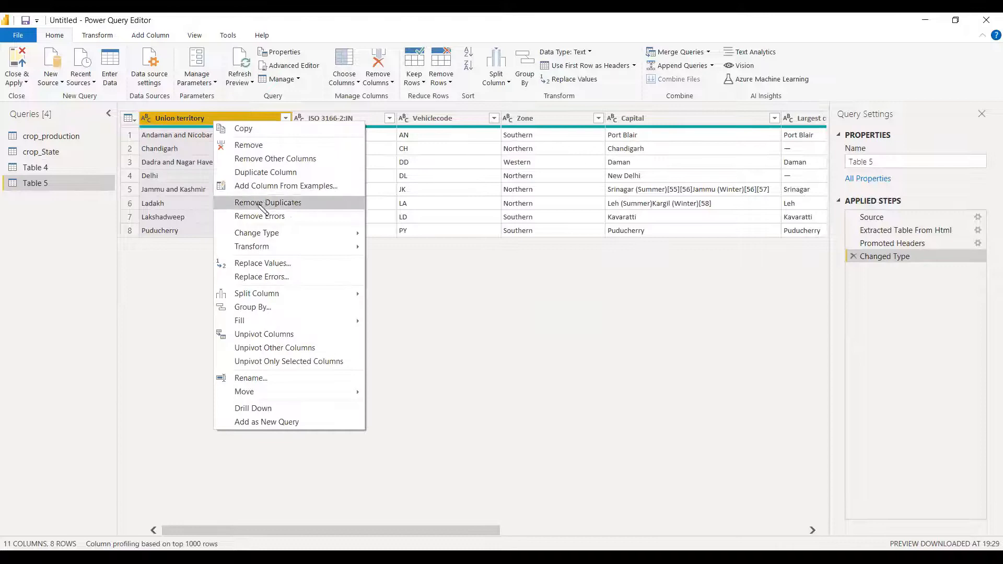
{"action": "left_click", "coordinate": [289, 157]}
{"action": "right_click", "coordinate": [219, 120]}
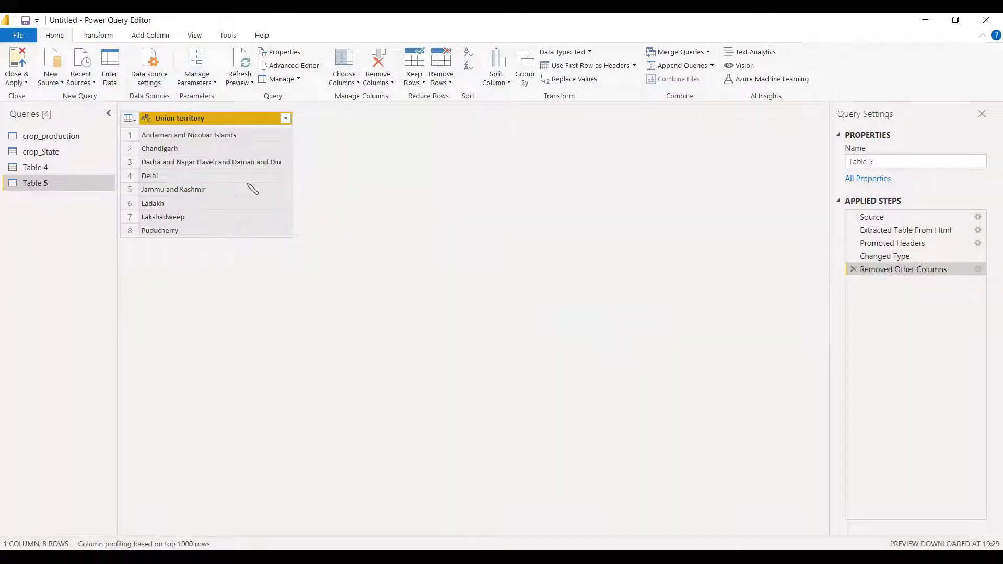
{"action": "left_click", "coordinate": [45, 170]}
{"action": "left_click", "coordinate": [178, 121]}
{"action": "right_click", "coordinate": [177, 121]}
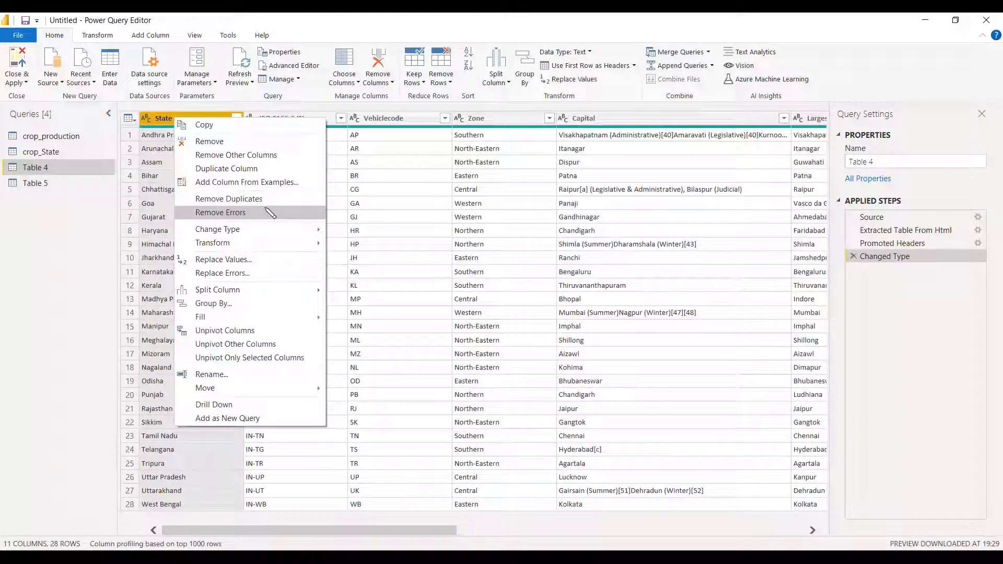
{"action": "left_click", "coordinate": [268, 159]}
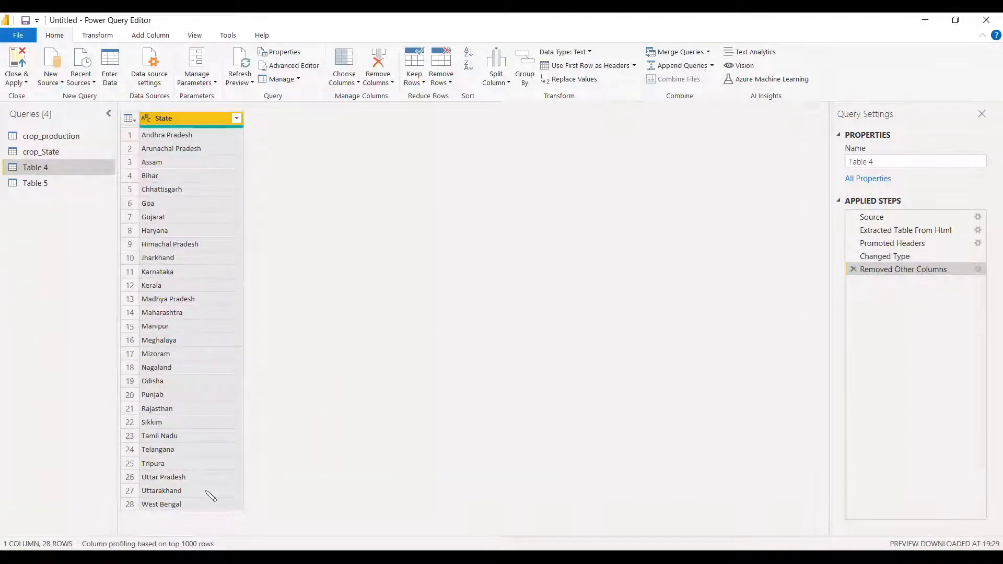
- Rename the Union territory column in Table 5 to State and UT
{"action": "left_click", "coordinate": [55, 186]}
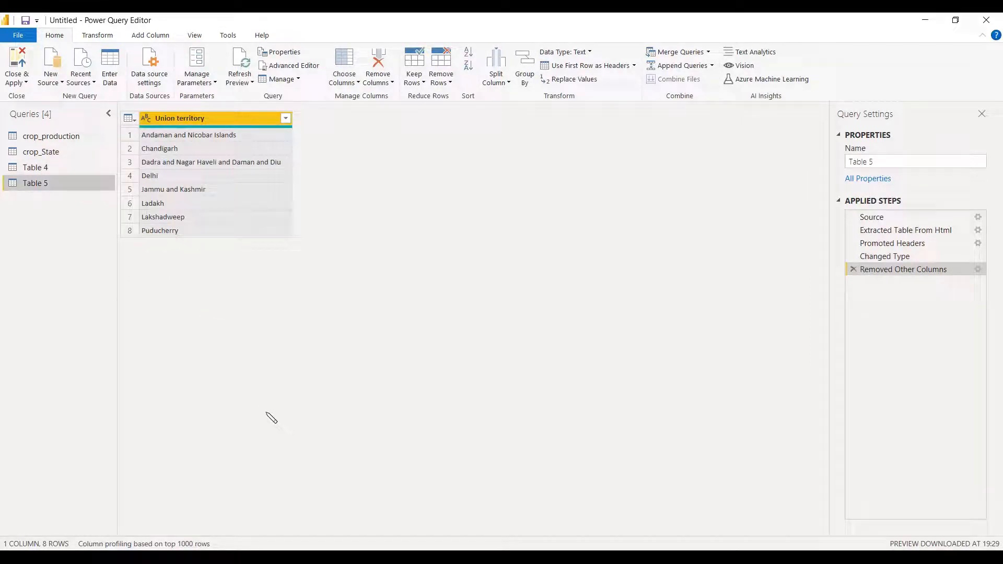
{"action": "right_click", "coordinate": [220, 126]}
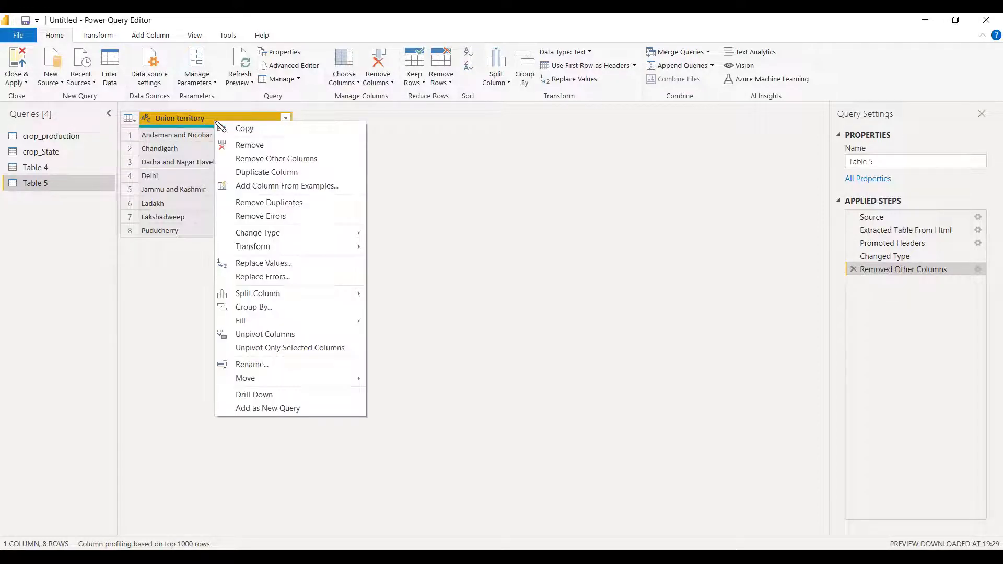
{"action": "left_click", "coordinate": [42, 168]}
{"action": "left_click", "coordinate": [42, 180]}
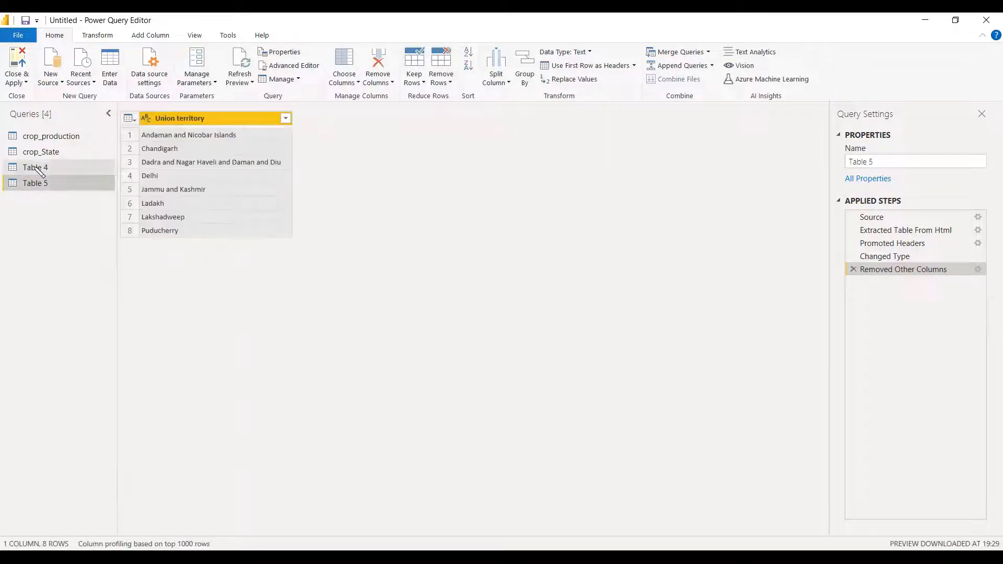
{"action": "right_click", "coordinate": [203, 124]}
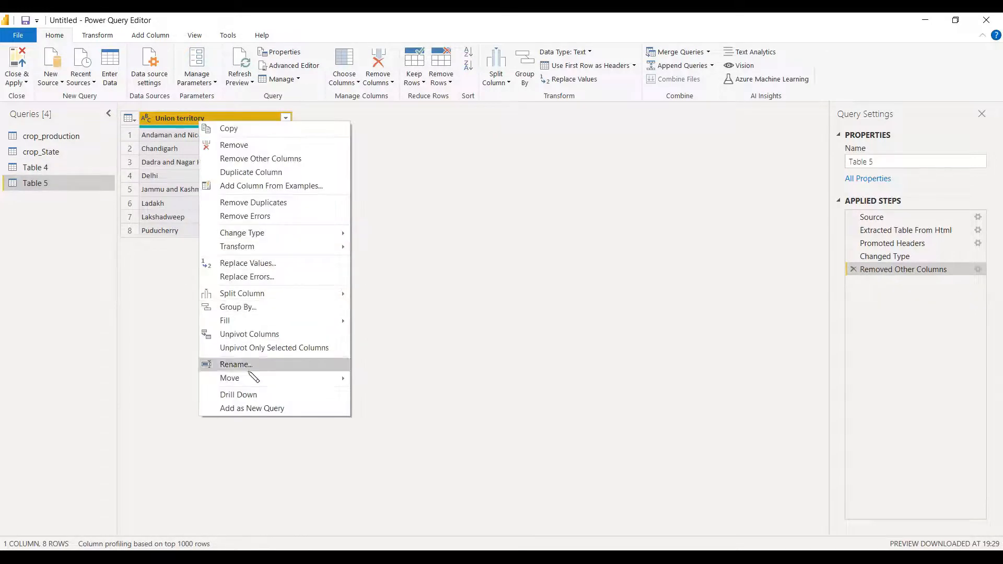
{"action": "key", "text": "Return"}
{"action": "type", "text": "Stae and UT"}
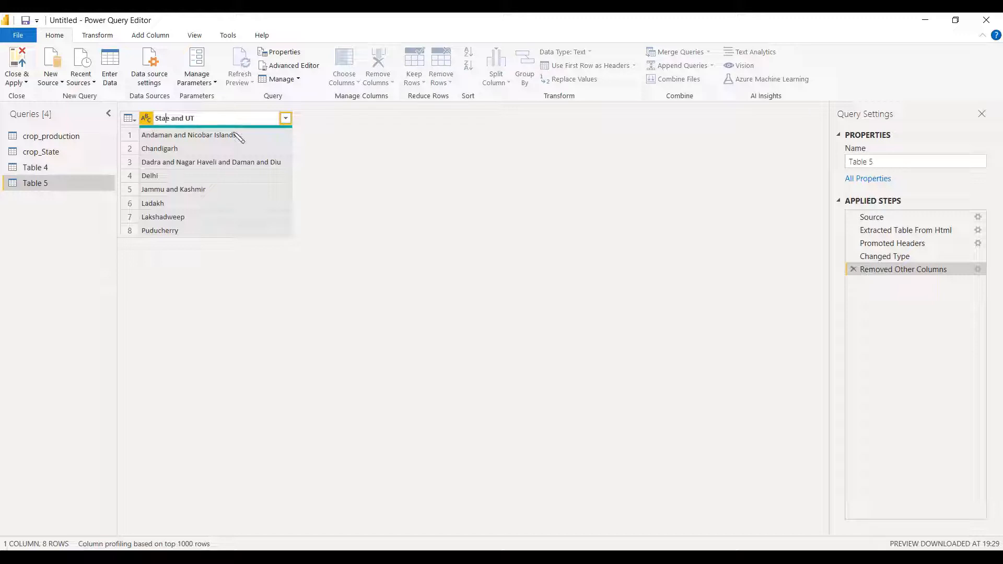
{"action": "type", "text": "t"}
{"action": "key", "text": "Return"}
- Rename the State column in Table 4 to State and UT
{"action": "left_click", "coordinate": [51, 165]}
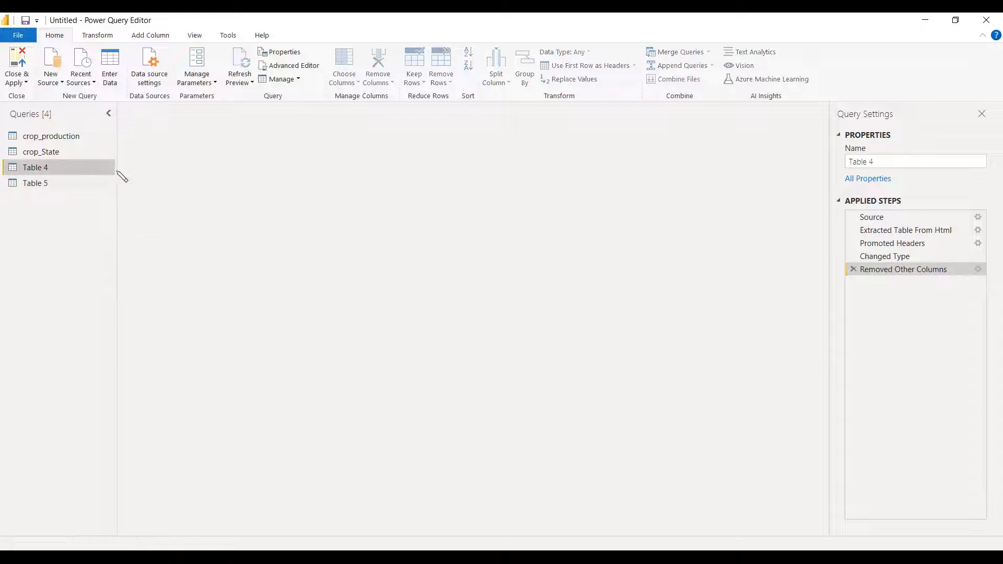
{"action": "right_click", "coordinate": [182, 123]}
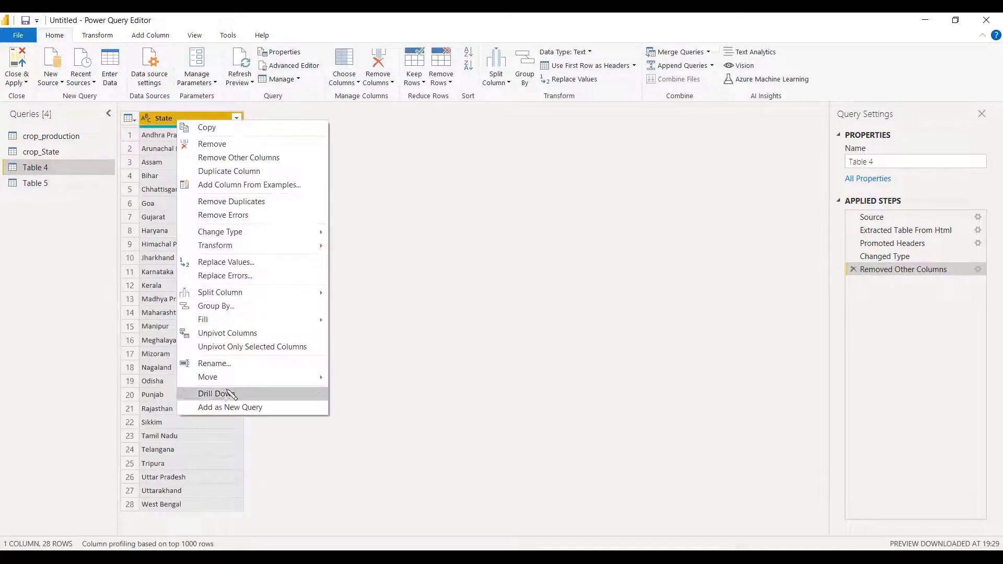
{"action": "left_click", "coordinate": [228, 367]}
{"action": "type", "text": "State and UT"}
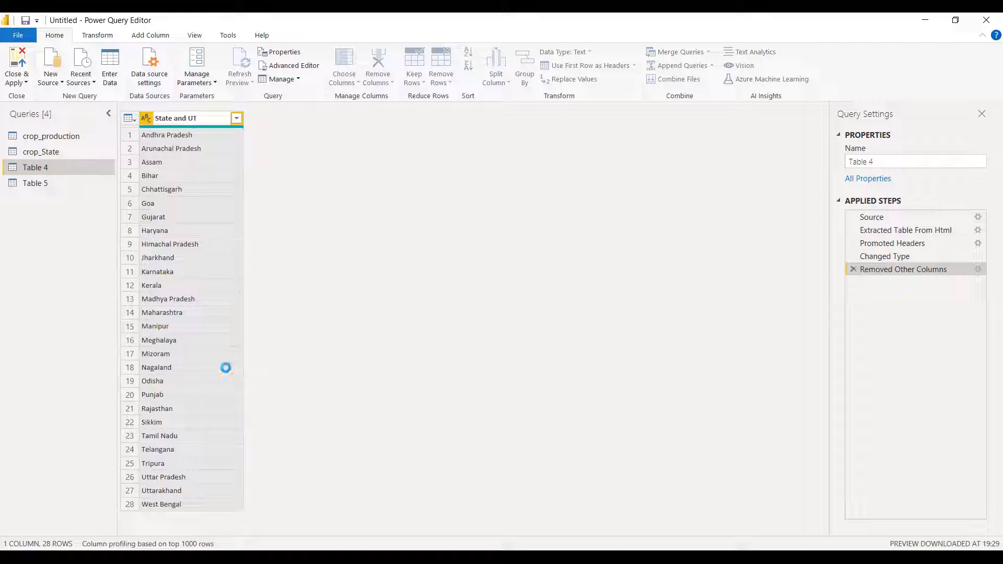
{"action": "key", "text": "Return"}
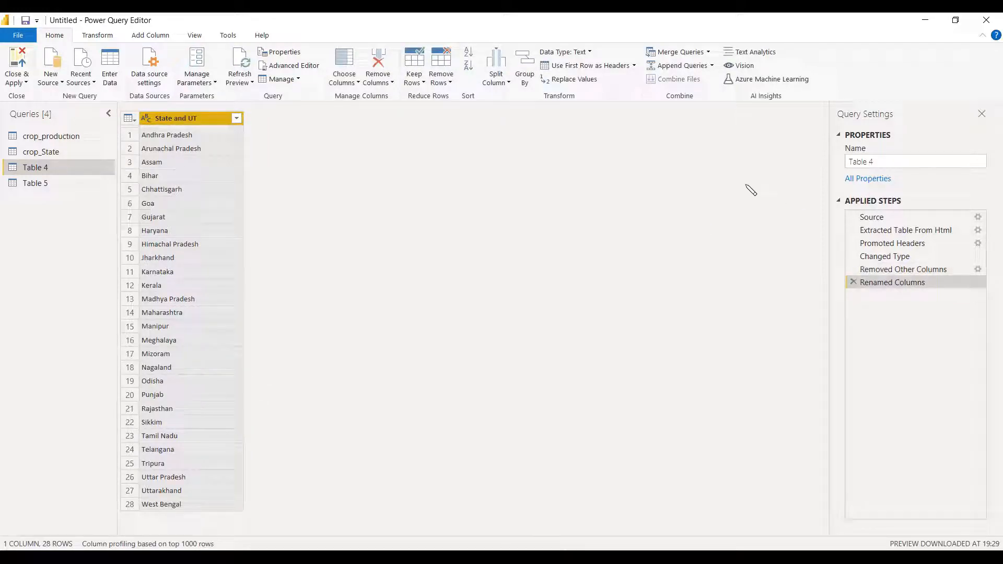
- Append Table 4 and Table 5 as a new query and review the combined list
{"action": "left_click", "coordinate": [711, 65]}
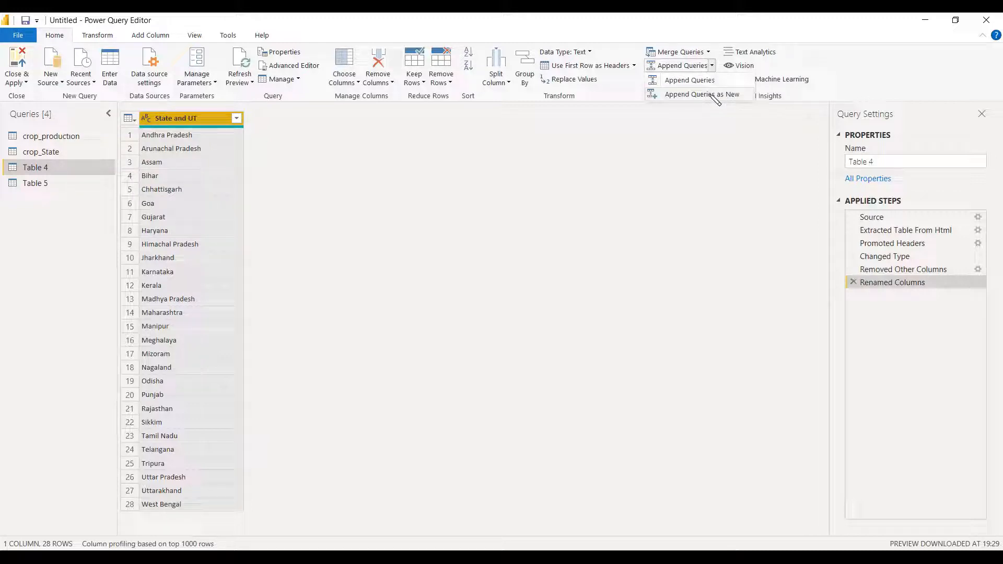
{"action": "left_click", "coordinate": [712, 95]}
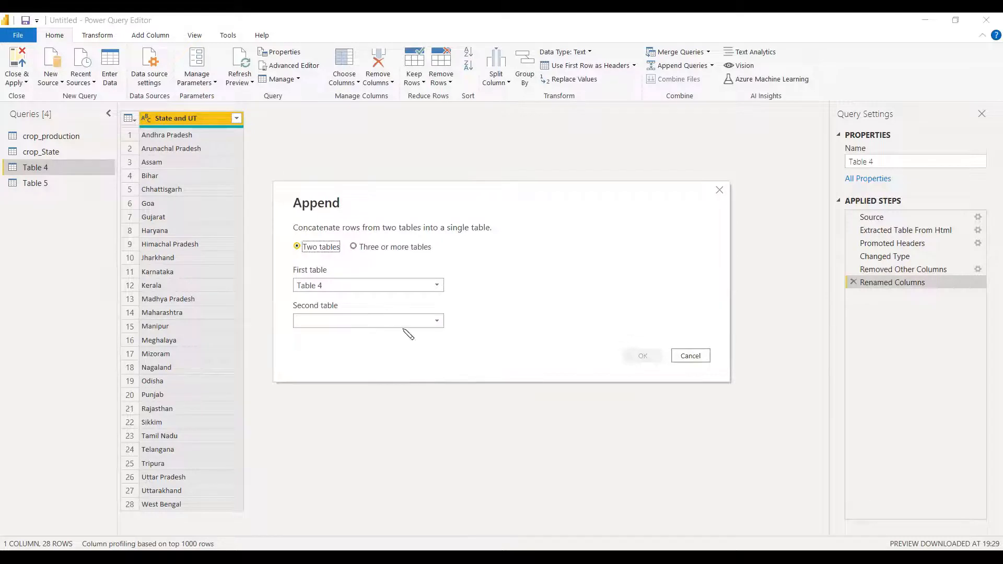
{"action": "left_click", "coordinate": [330, 327]}
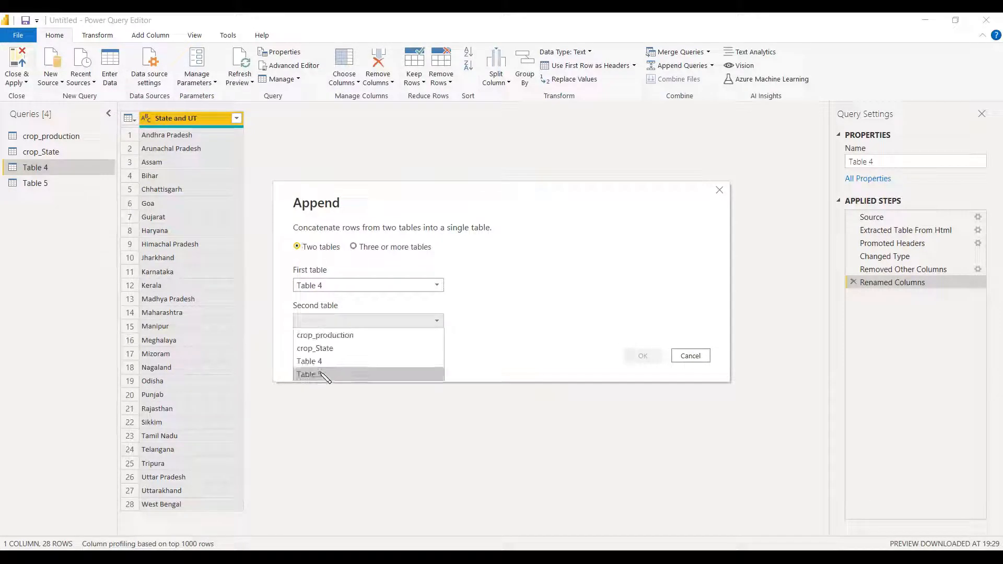
{"action": "left_click", "coordinate": [321, 374]}
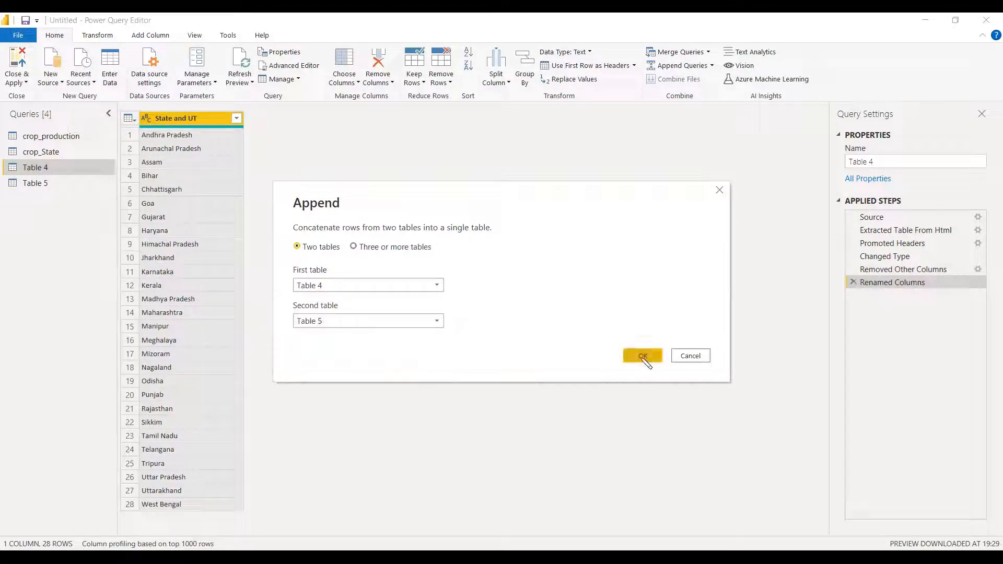
{"action": "left_click", "coordinate": [644, 357]}
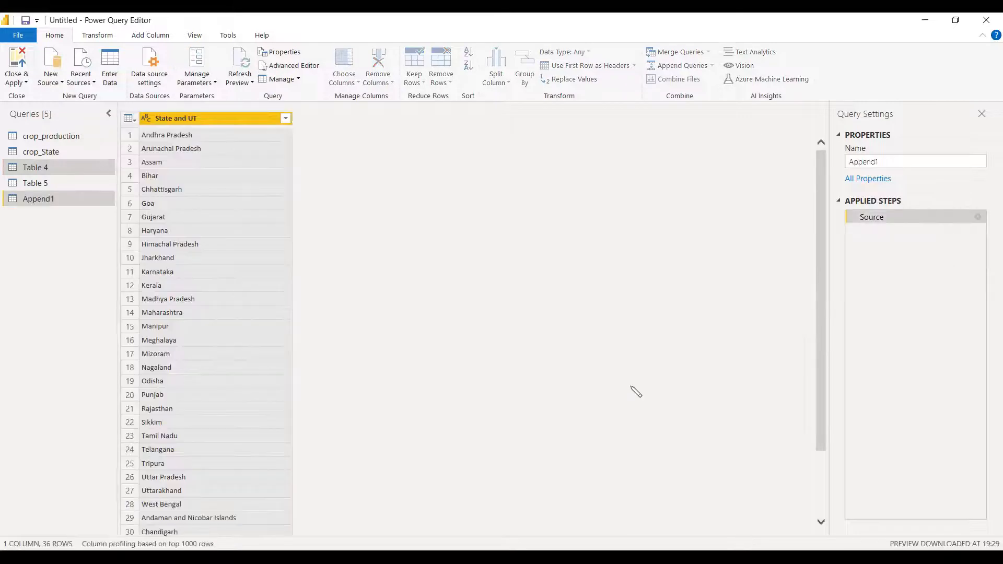
{"action": "scroll", "coordinate": [383, 271], "scroll_direction": "down", "scroll_amount": 2}
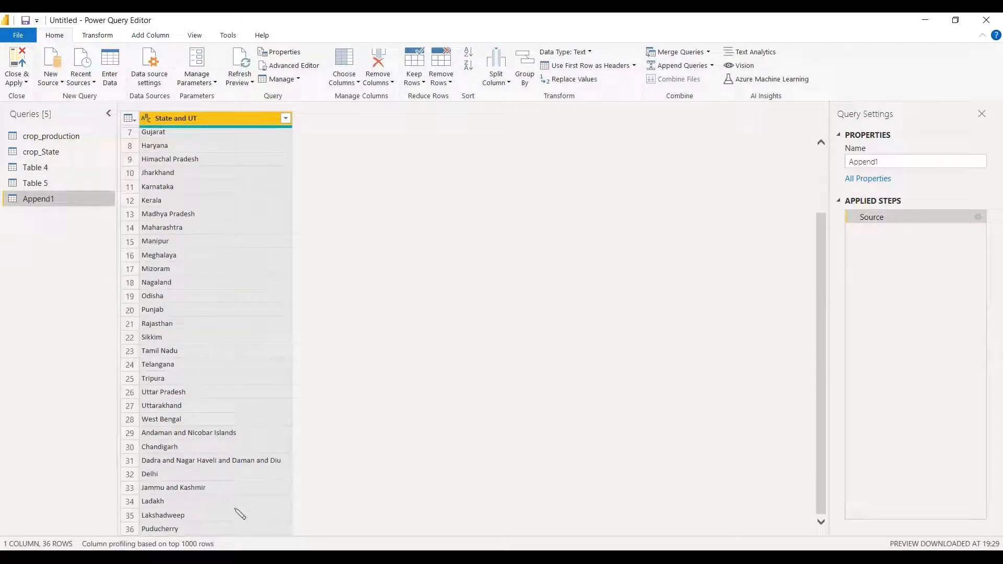
{"action": "scroll", "coordinate": [418, 293], "scroll_direction": "up", "scroll_amount": 2}
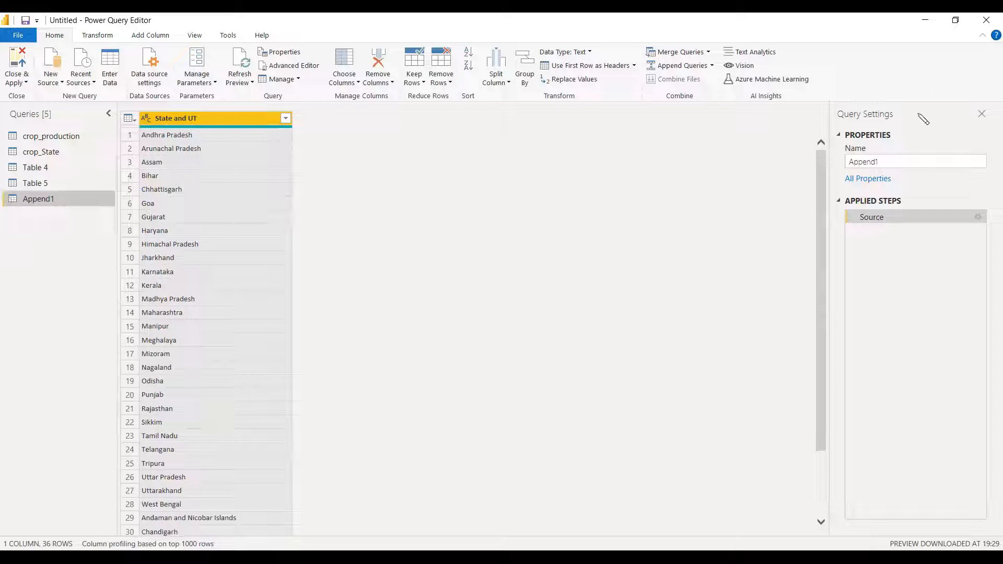
- Rename the appended query States and UTs
{"action": "left_click", "coordinate": [877, 163]}
{"action": "key", "text": "ctrl+a"}
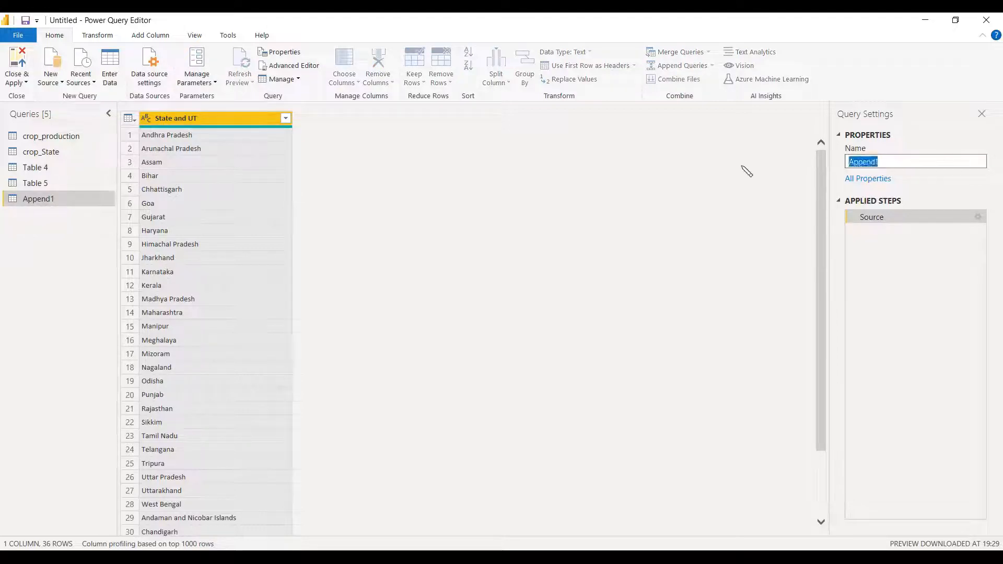
{"action": "type", "text": "States"}
{"action": "key", "text": "Return"}
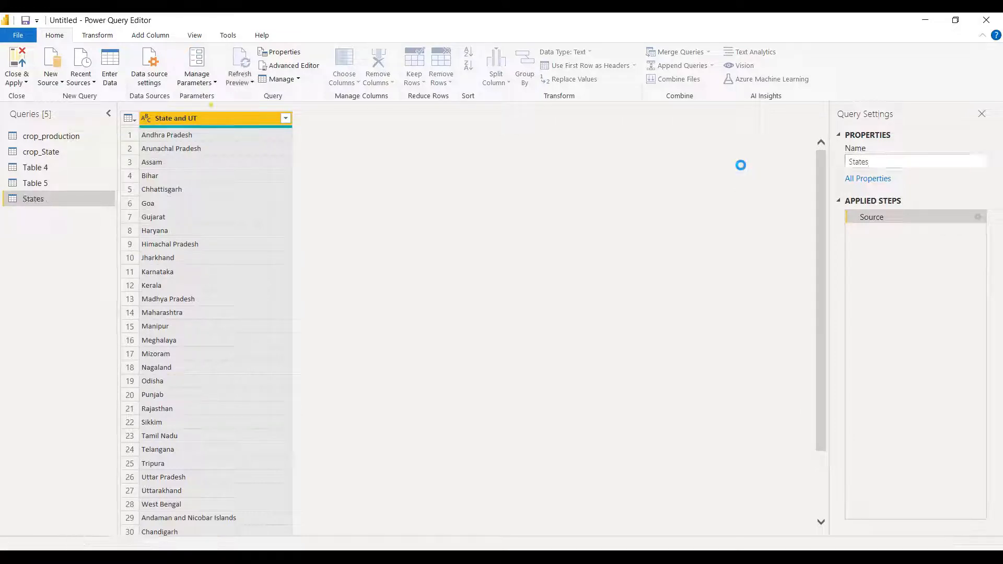
{"action": "left_click", "coordinate": [885, 162]}
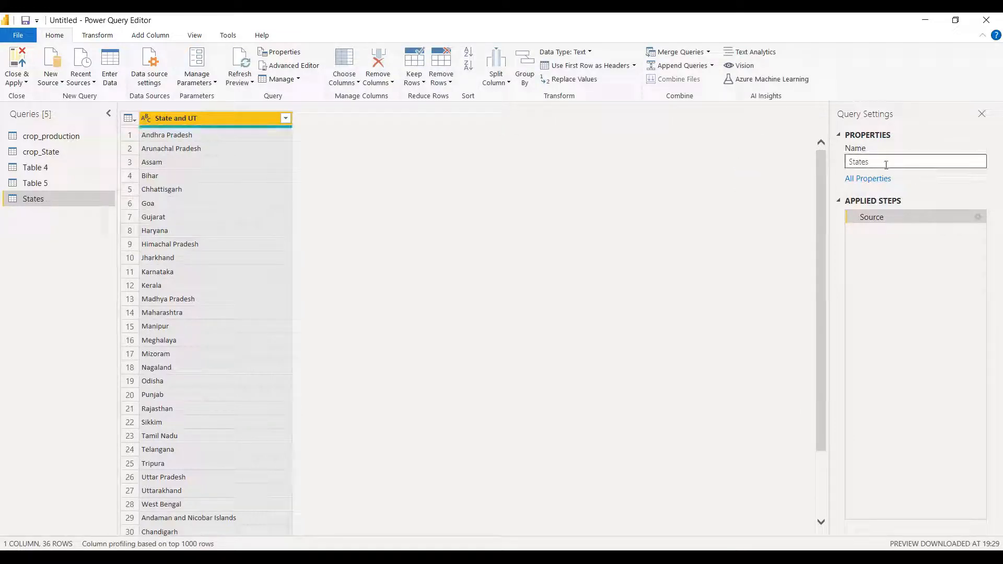
{"action": "type", "text": "and UTs"}
{"action": "key", "text": "Return"}
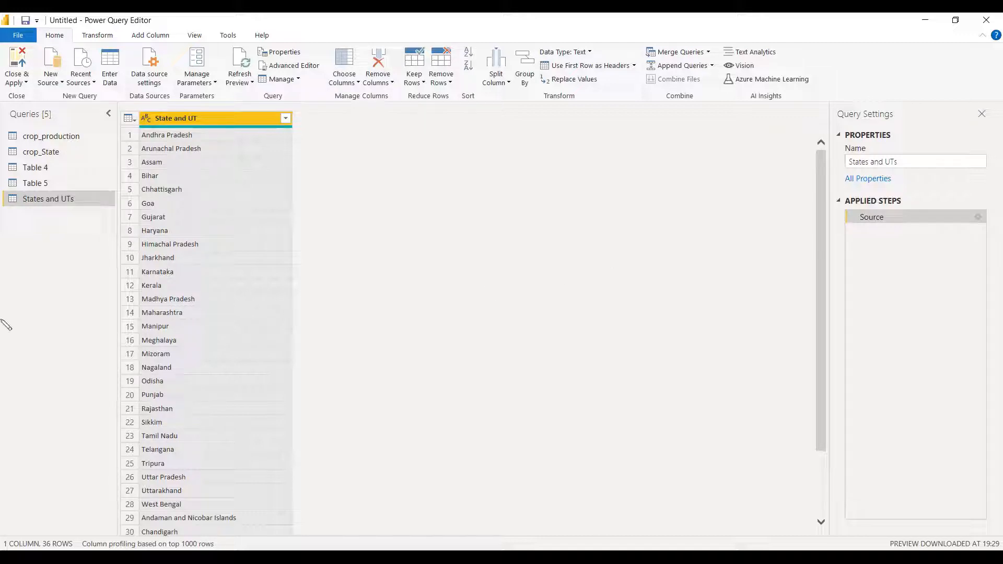
- Review the complete States and UTs list against the state names in the crop_State query
{"action": "scroll", "coordinate": [306, 302], "scroll_direction": "down", "scroll_amount": 2}
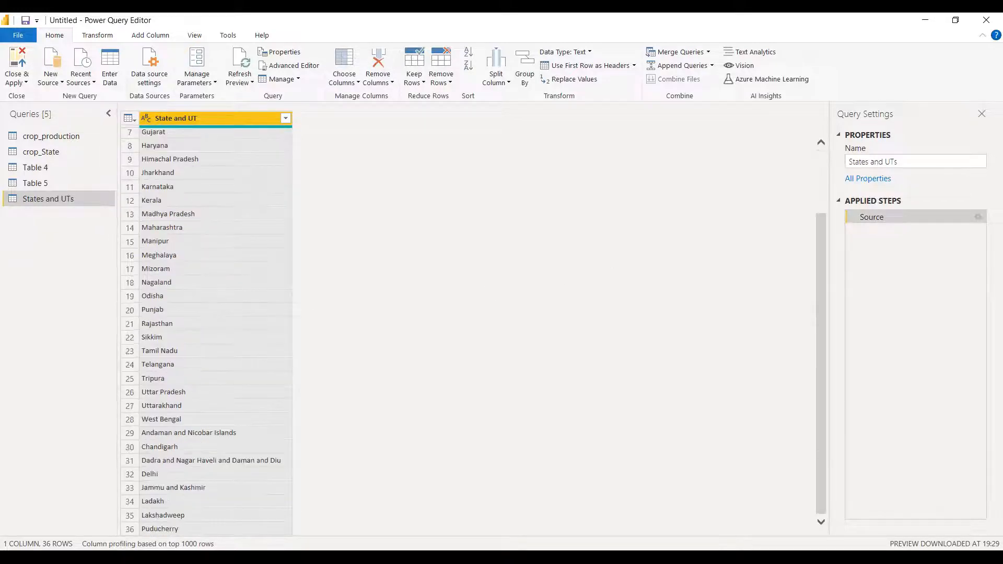
{"action": "scroll", "coordinate": [425, 400], "scroll_direction": "up", "scroll_amount": 3}
{"action": "left_click", "coordinate": [55, 152]}
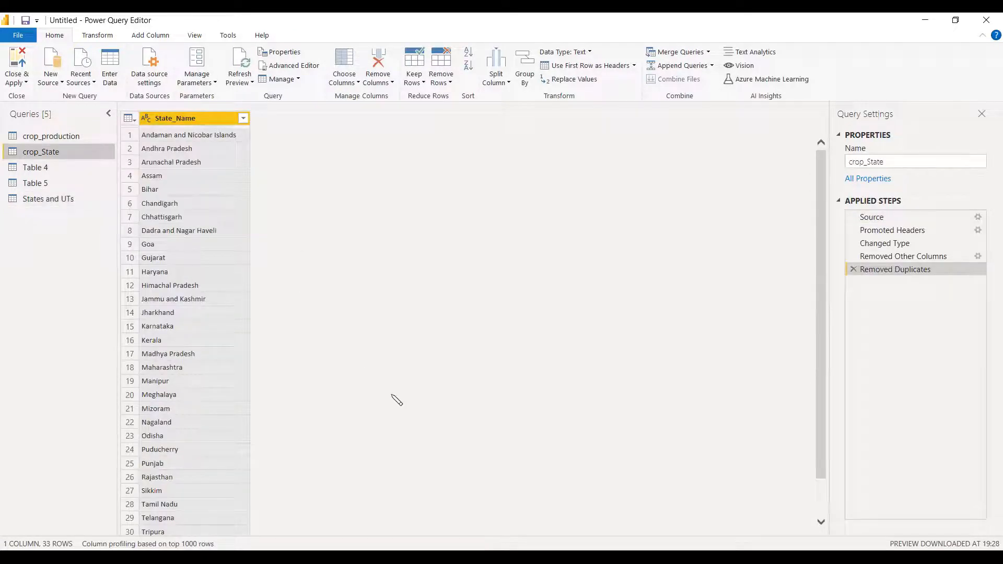
{"action": "scroll", "coordinate": [396, 400], "scroll_direction": "down", "scroll_amount": 1}
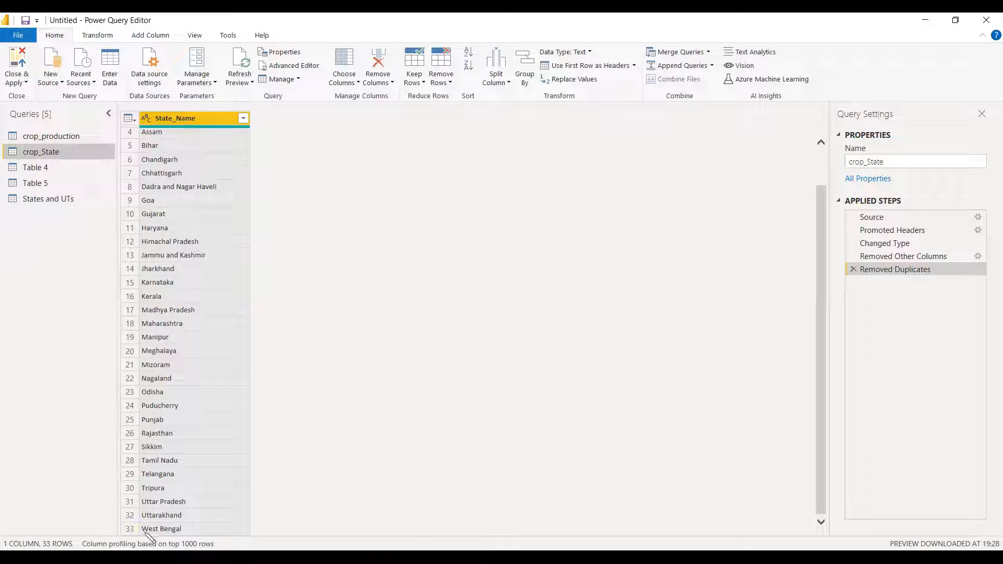
{"action": "scroll", "coordinate": [417, 325], "scroll_direction": "up", "scroll_amount": 1}
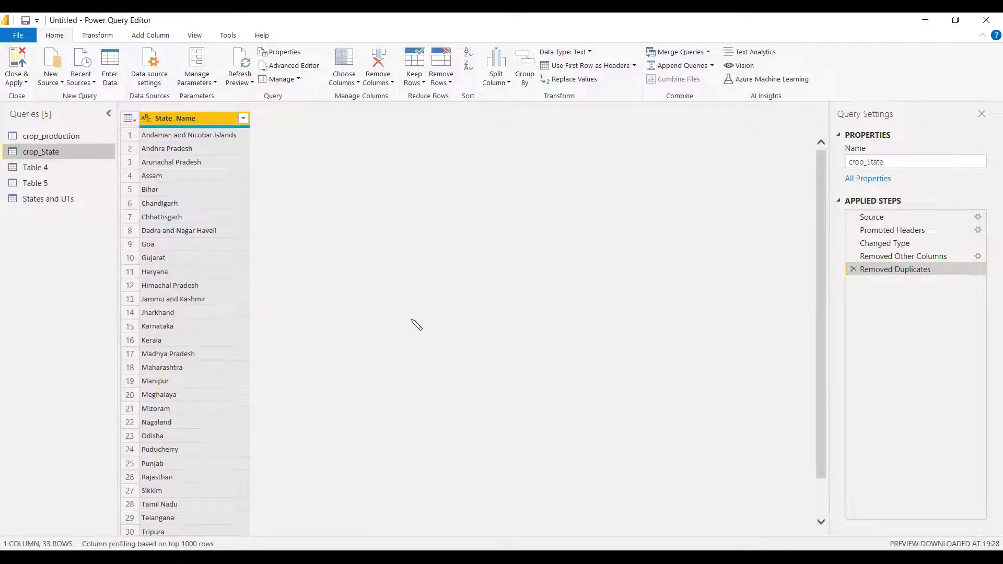
- Compare the crop_State and States and UTs lists, checking how the Dadra and Nagar Haveli entry is written in each
{"action": "scroll", "coordinate": [416, 325], "scroll_direction": "down", "scroll_amount": 1}
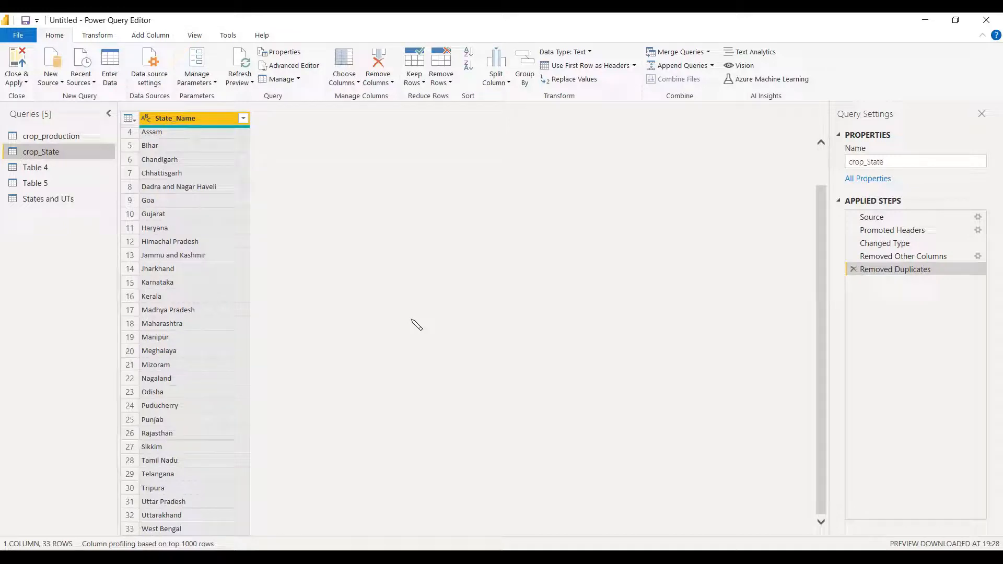
{"action": "scroll", "coordinate": [417, 326], "scroll_direction": "up", "scroll_amount": 1}
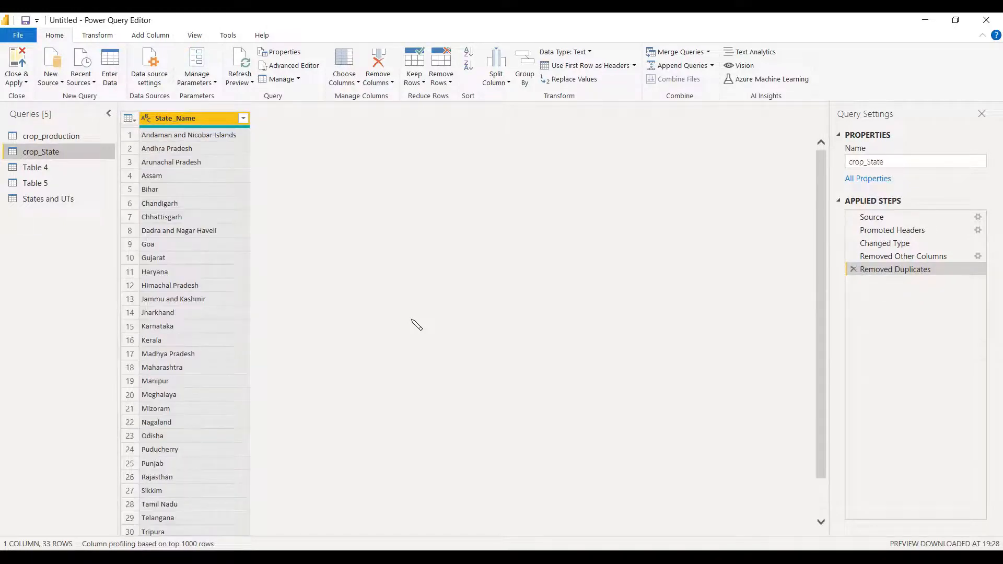
{"action": "left_click", "coordinate": [52, 201]}
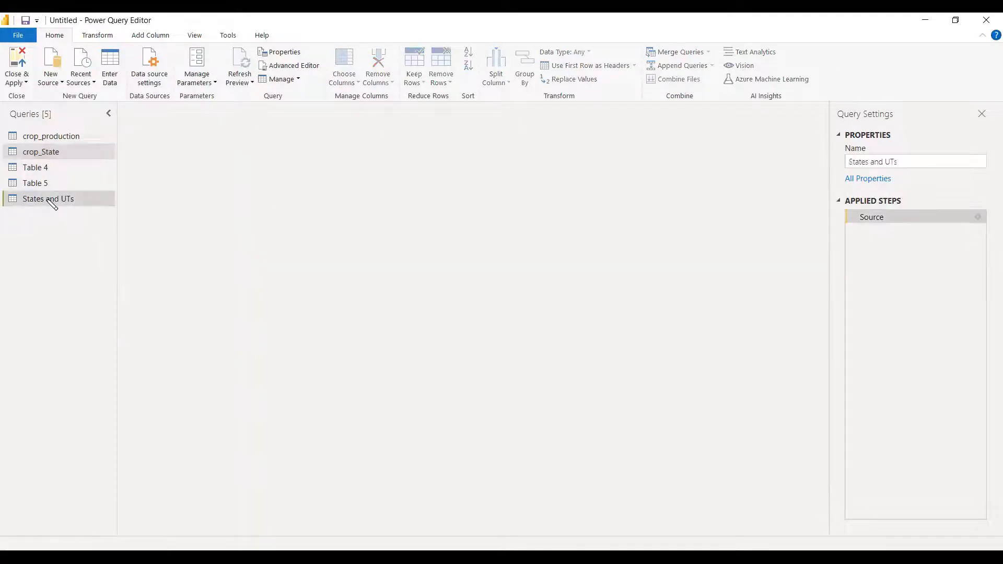
{"action": "scroll", "coordinate": [717, 254], "scroll_direction": "down", "scroll_amount": 2}
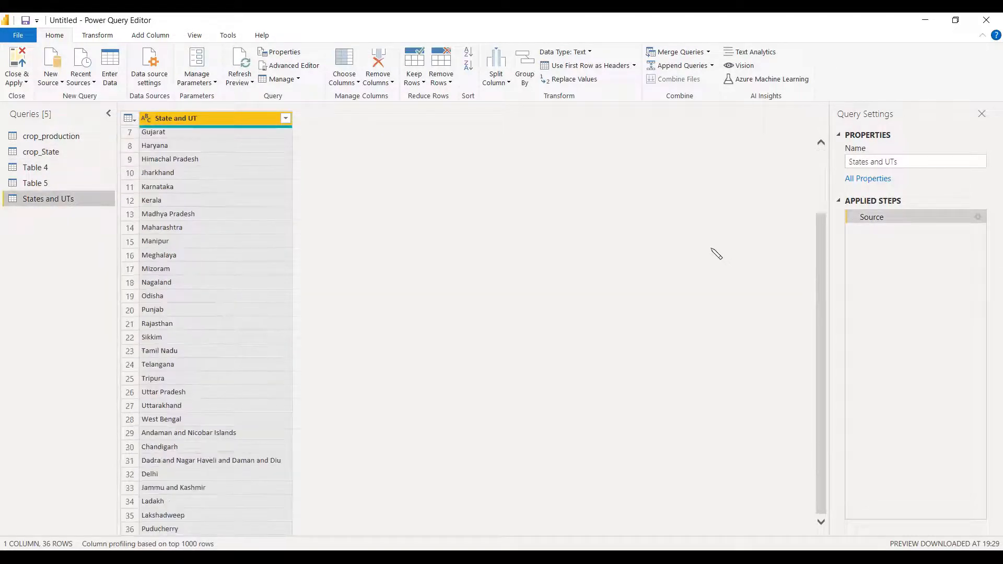
{"action": "left_click", "coordinate": [41, 153]}
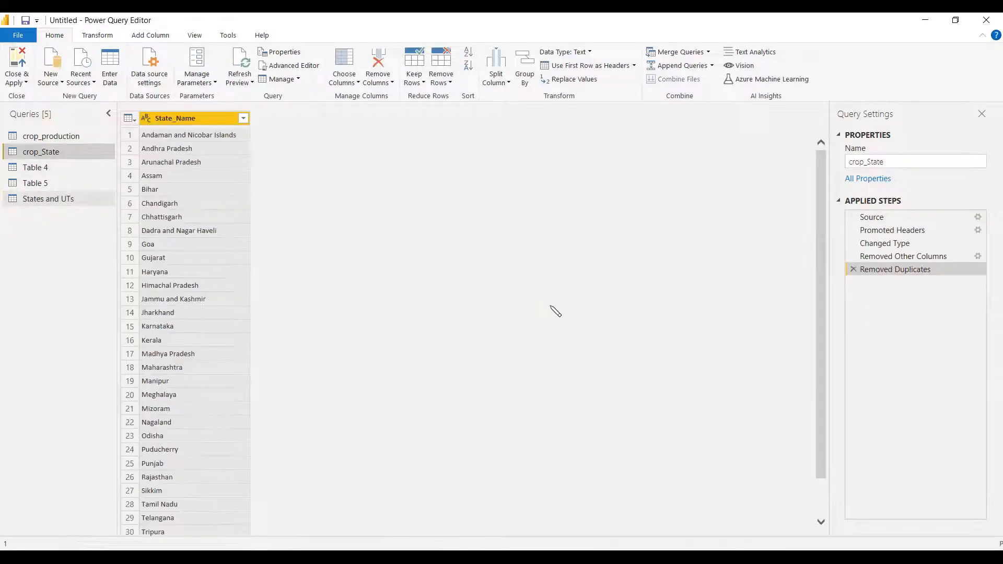
{"action": "left_click", "coordinate": [55, 198]}
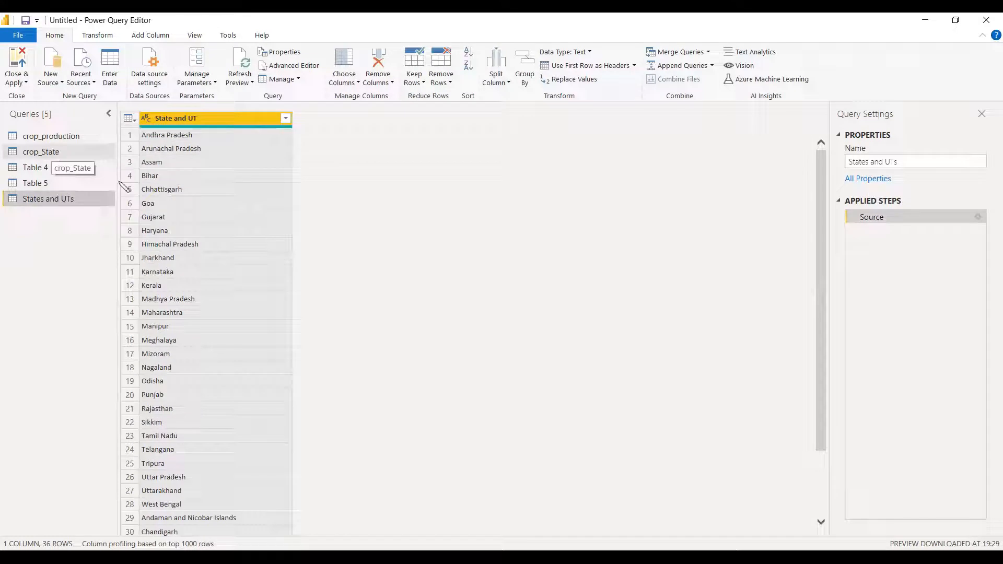
{"action": "scroll", "coordinate": [643, 337], "scroll_direction": "down", "scroll_amount": 2}
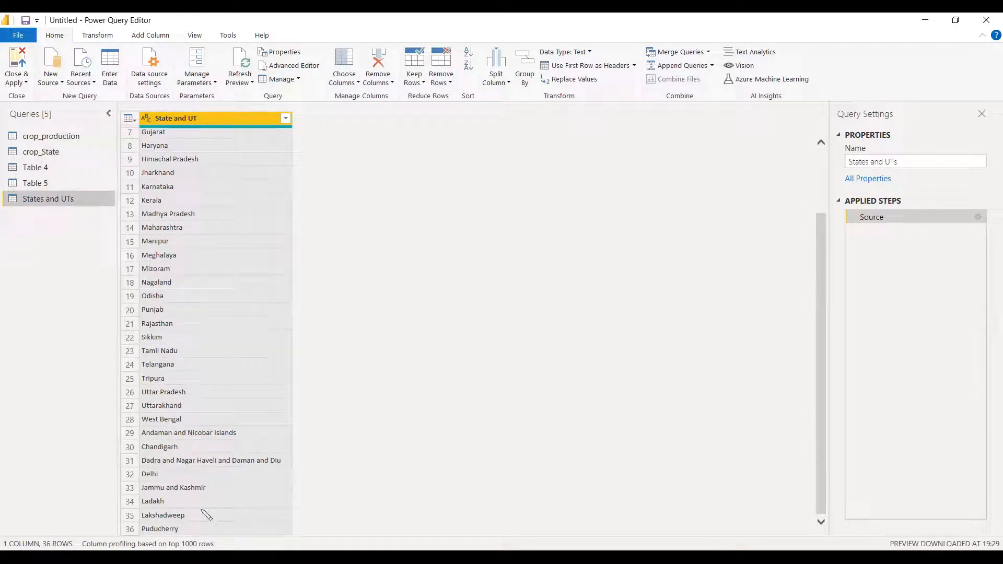
{"action": "scroll", "coordinate": [405, 340], "scroll_direction": "up", "scroll_amount": 2}
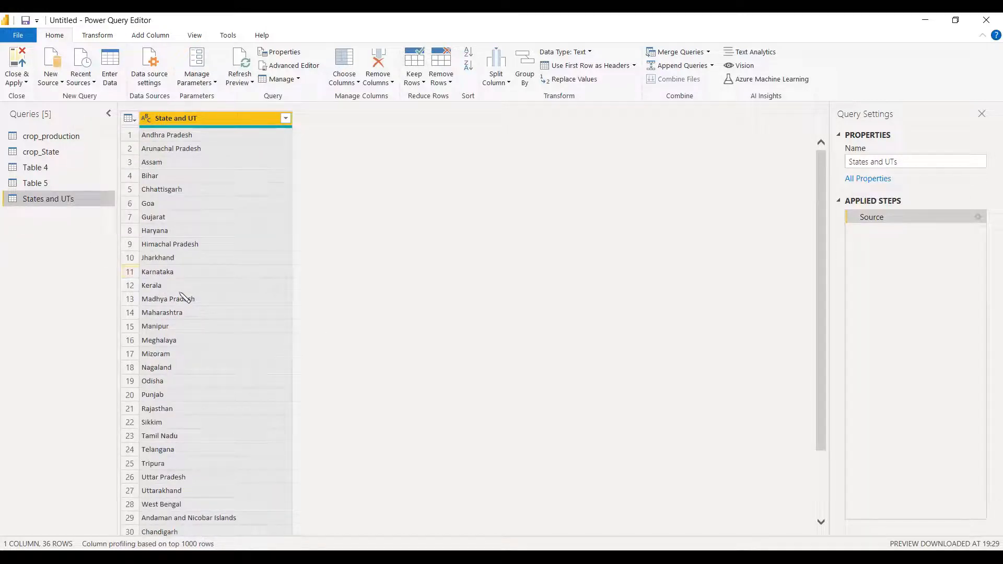
{"action": "scroll", "coordinate": [184, 297], "scroll_direction": "down", "scroll_amount": 2}
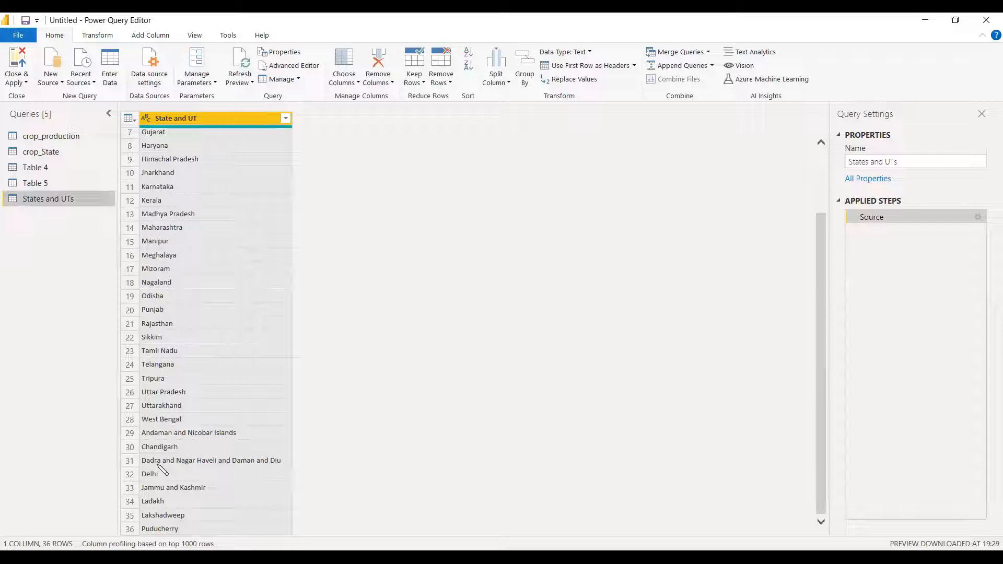
{"action": "left_click", "coordinate": [242, 461]}
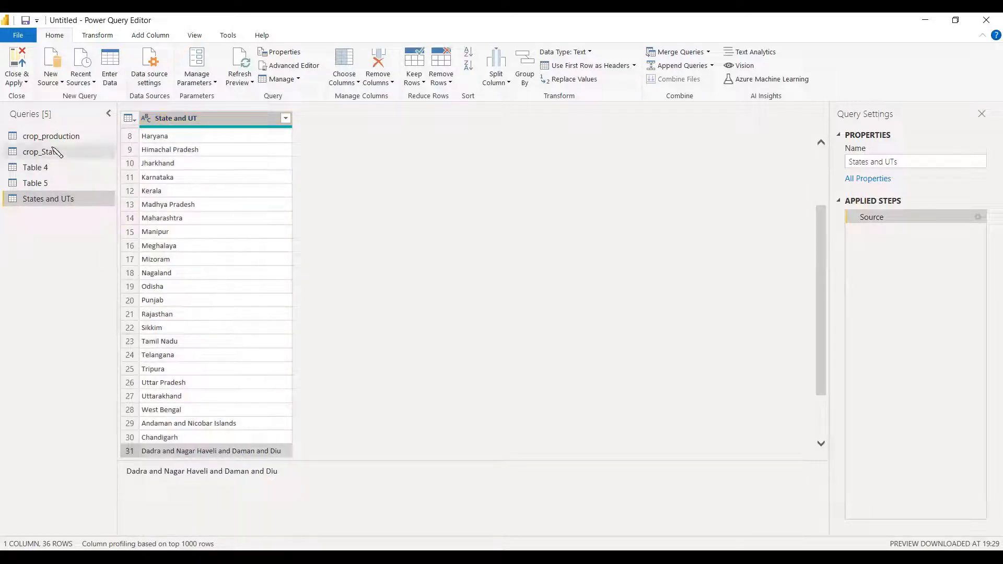
{"action": "left_click", "coordinate": [55, 152]}
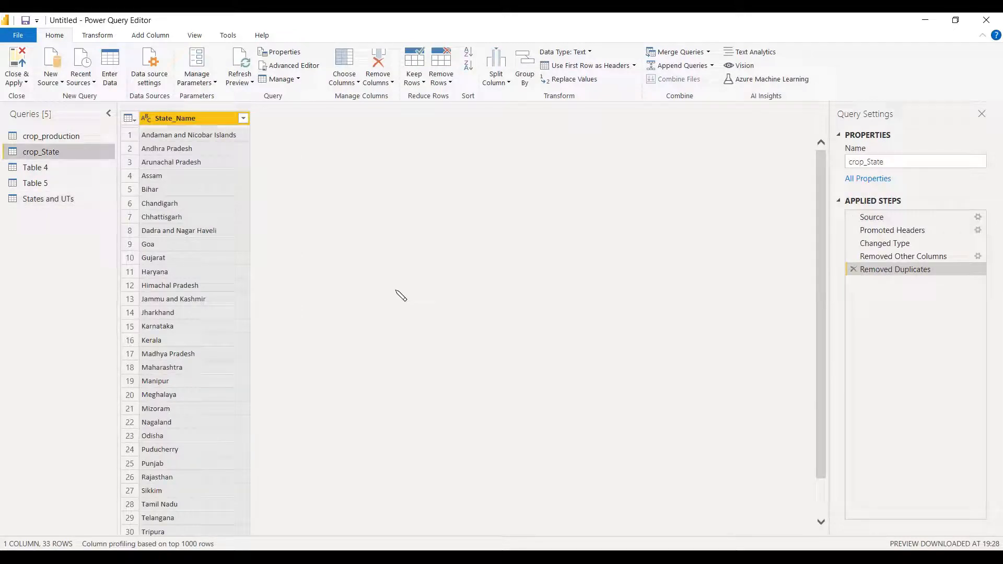
{"action": "scroll", "coordinate": [400, 296], "scroll_direction": "down", "scroll_amount": 2}
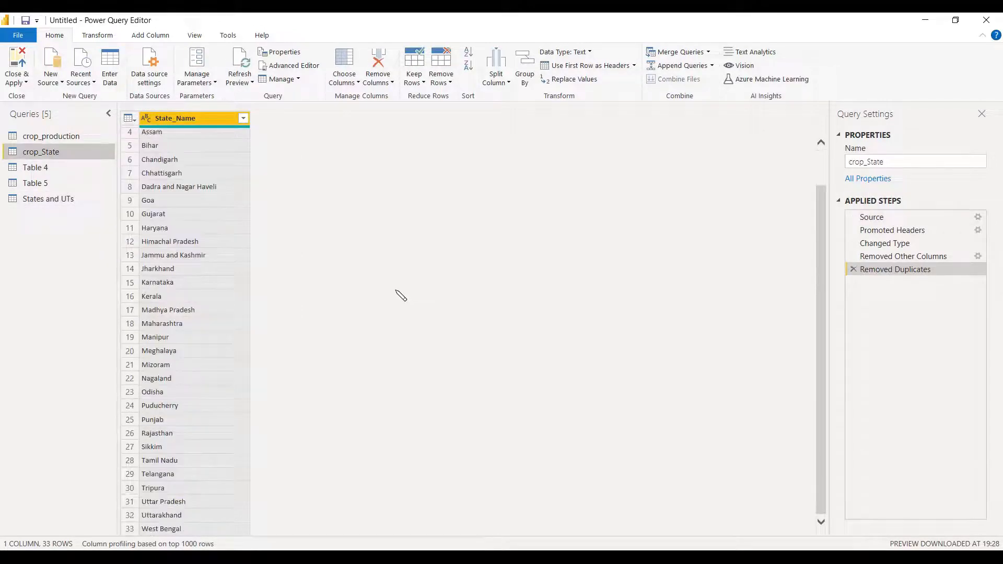
{"action": "left_click", "coordinate": [180, 188]}
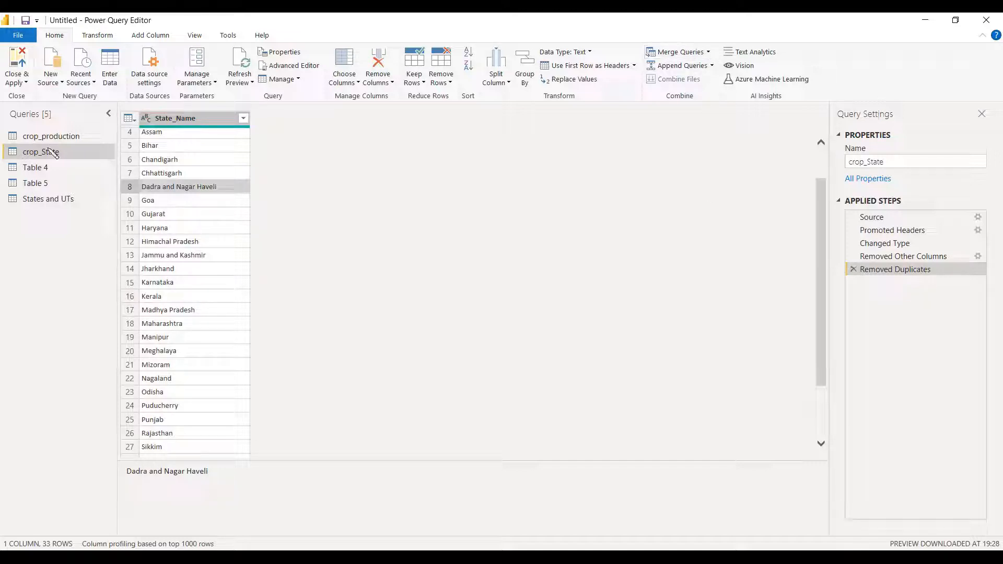
- Set up a merge as new of crop_State's State_Name with States and UTs' State and UT, ignoring privacy level checks for this file
{"action": "left_click", "coordinate": [709, 52]}
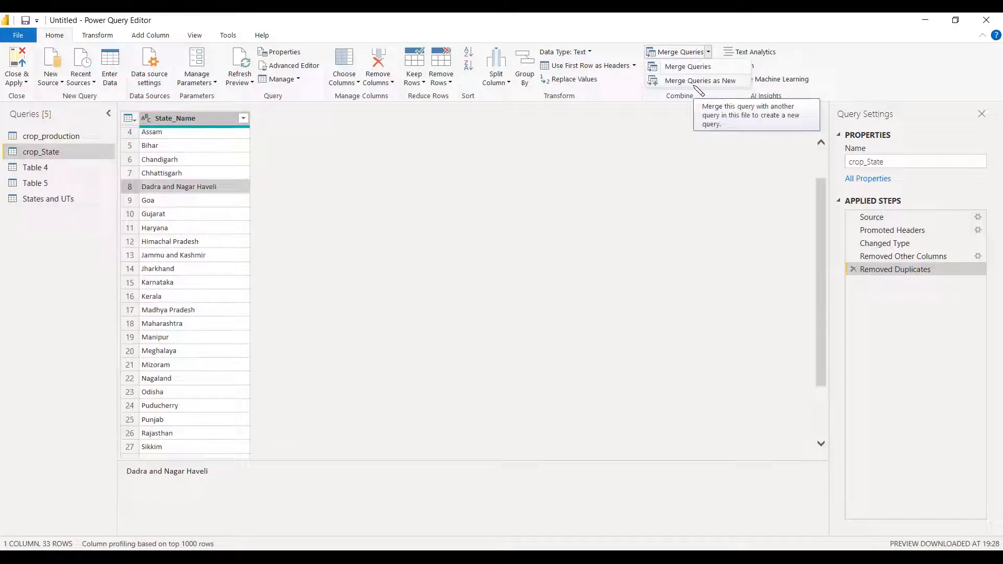
{"action": "left_click", "coordinate": [695, 84]}
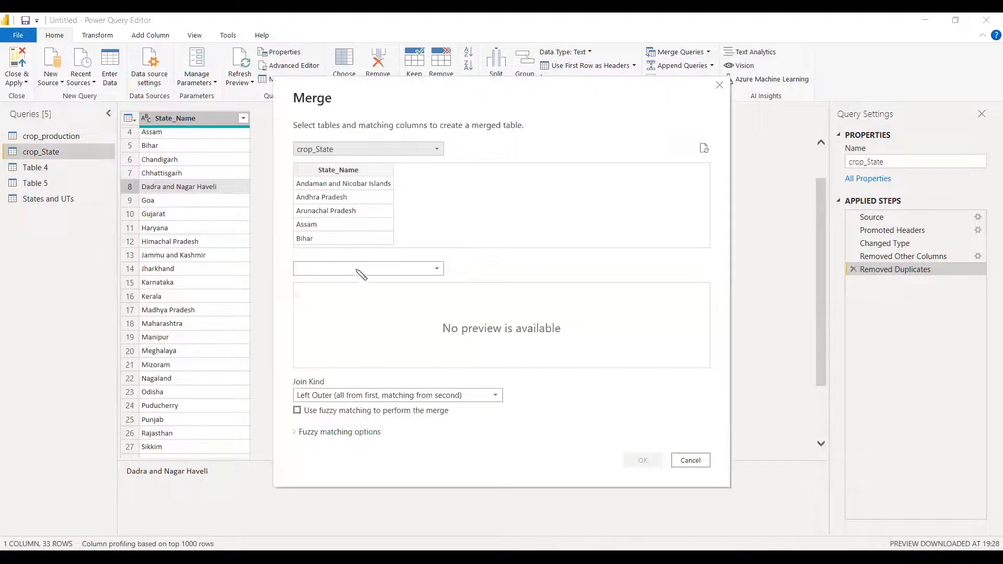
{"action": "left_click", "coordinate": [356, 269]}
{"action": "left_click", "coordinate": [335, 283]}
{"action": "left_click", "coordinate": [347, 172]}
{"action": "left_click", "coordinate": [332, 289]}
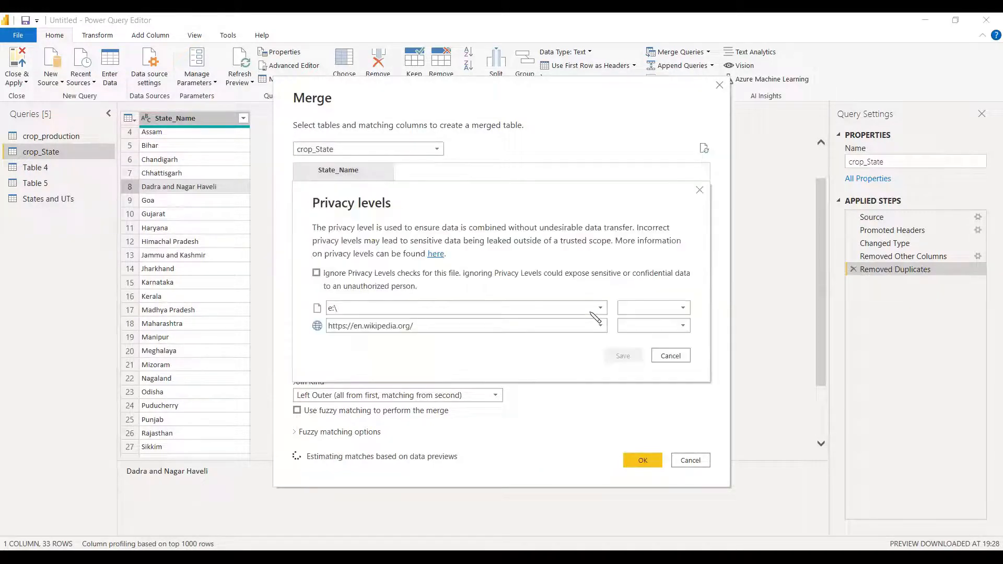
{"action": "left_click", "coordinate": [316, 272]}
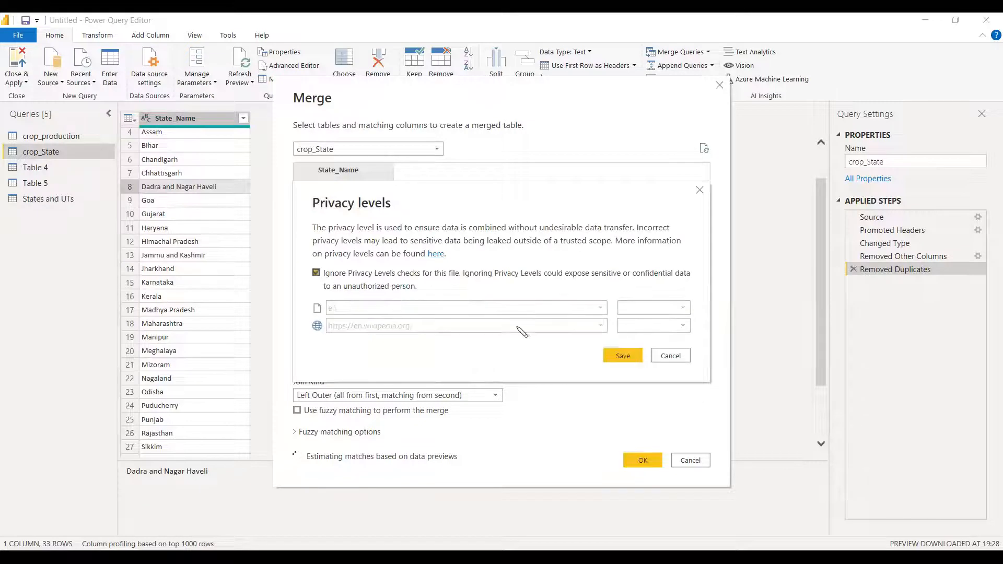
{"action": "left_click", "coordinate": [628, 358]}
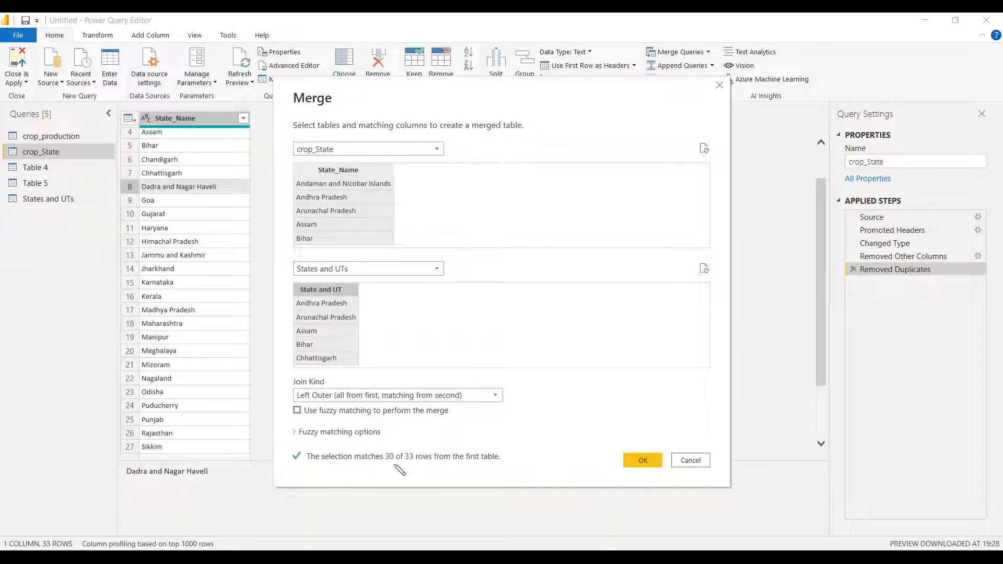
- Set the join kind to Full Outer (all rows from both) and create the merged query without fuzzy matching
{"action": "left_click", "coordinate": [452, 397]}
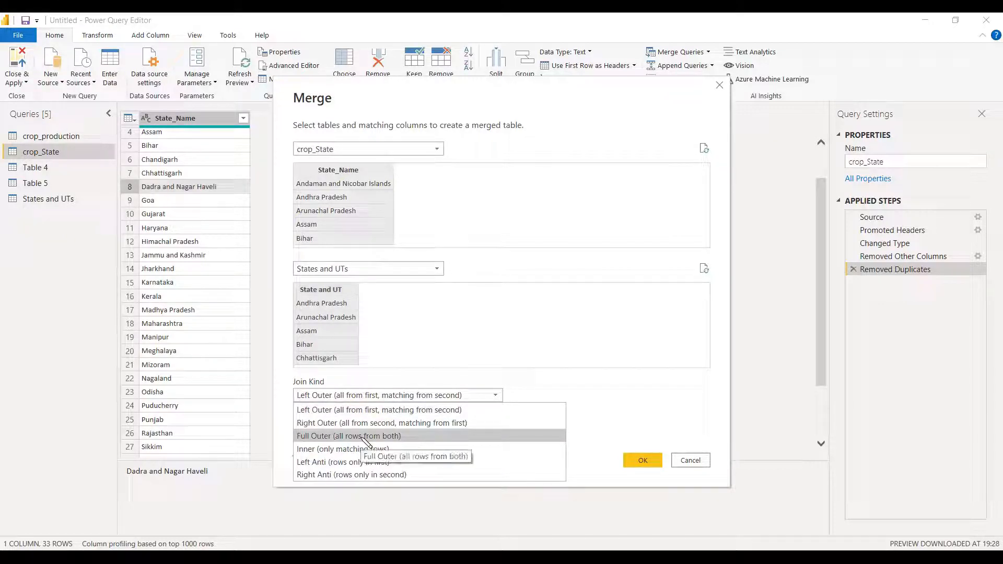
{"action": "left_click", "coordinate": [364, 440]}
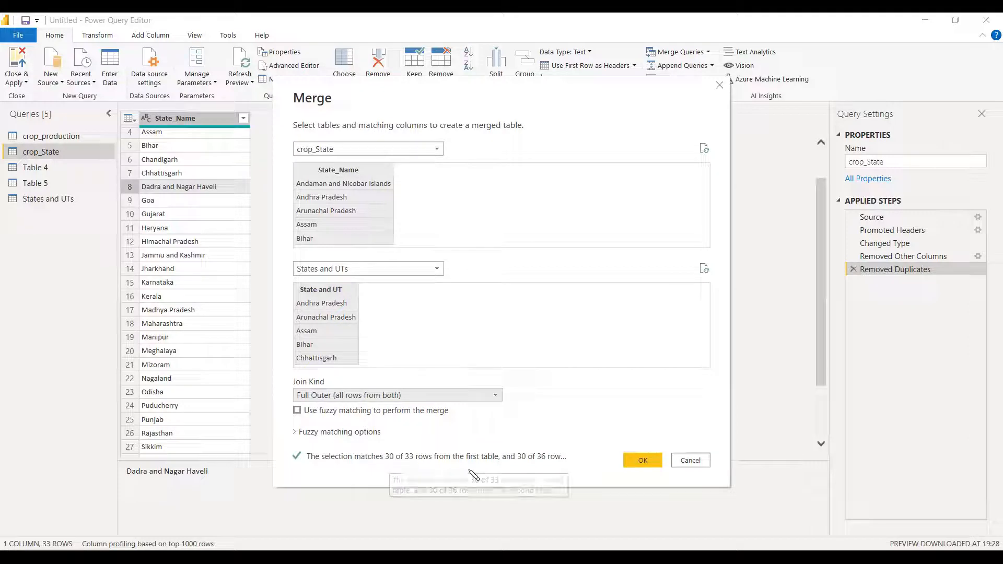
{"action": "left_click", "coordinate": [646, 460]}
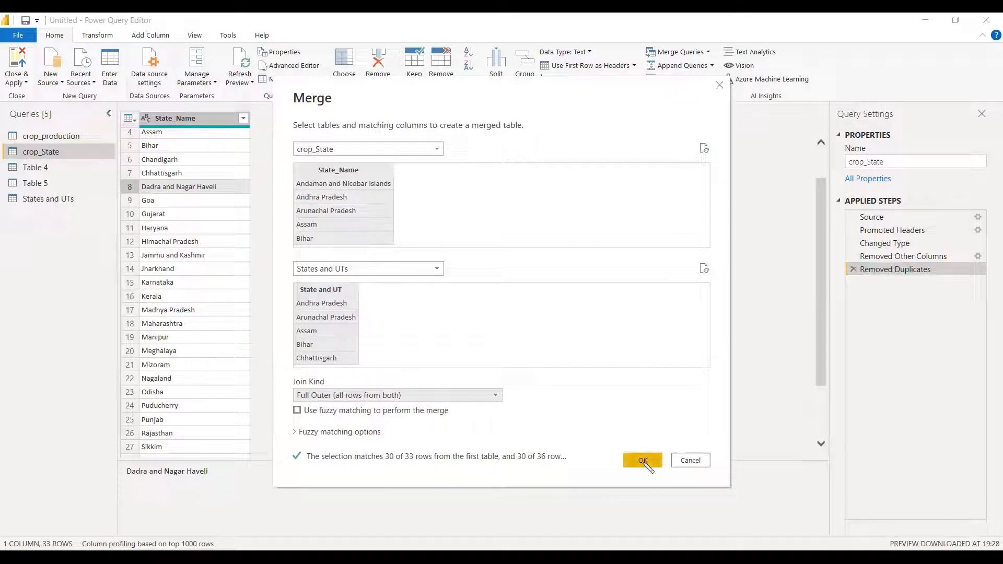
{"action": "left_click", "coordinate": [646, 461]}
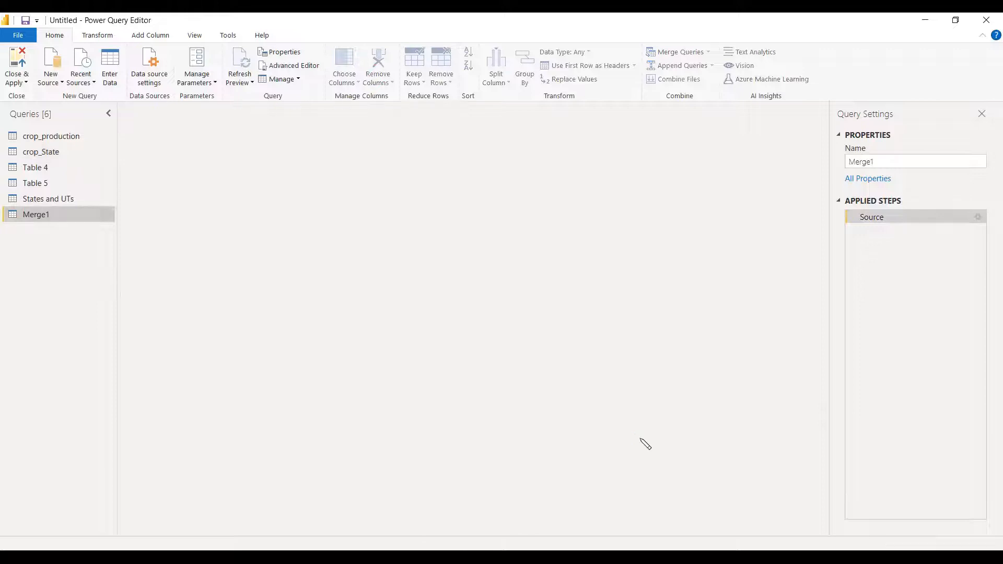
- Rename the merged query Without Fuzzy
{"action": "double_click", "coordinate": [861, 161]}
{"action": "type", "text": "Without F"}
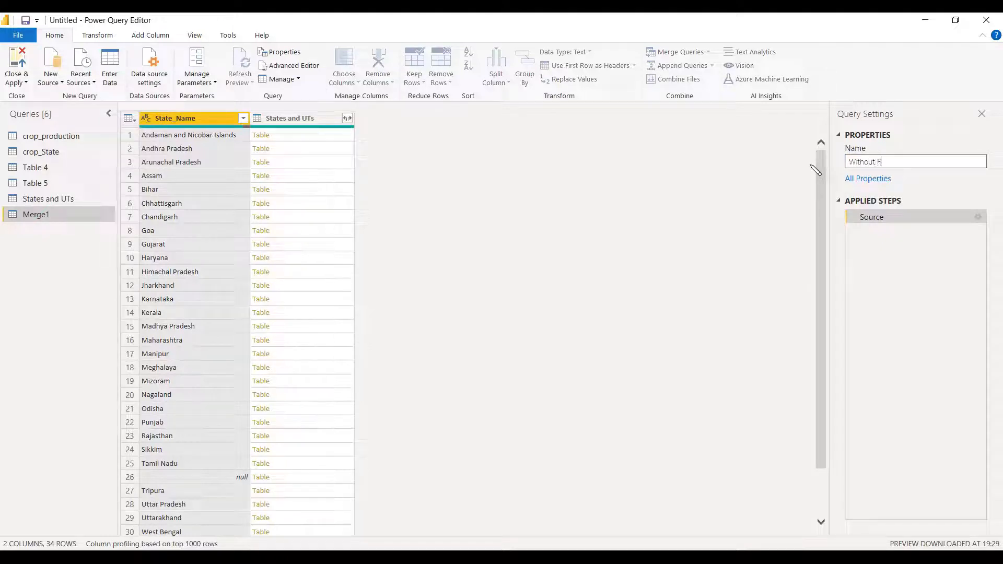
{"action": "type", "text": "uzzy"}
{"action": "key", "text": "Return"}
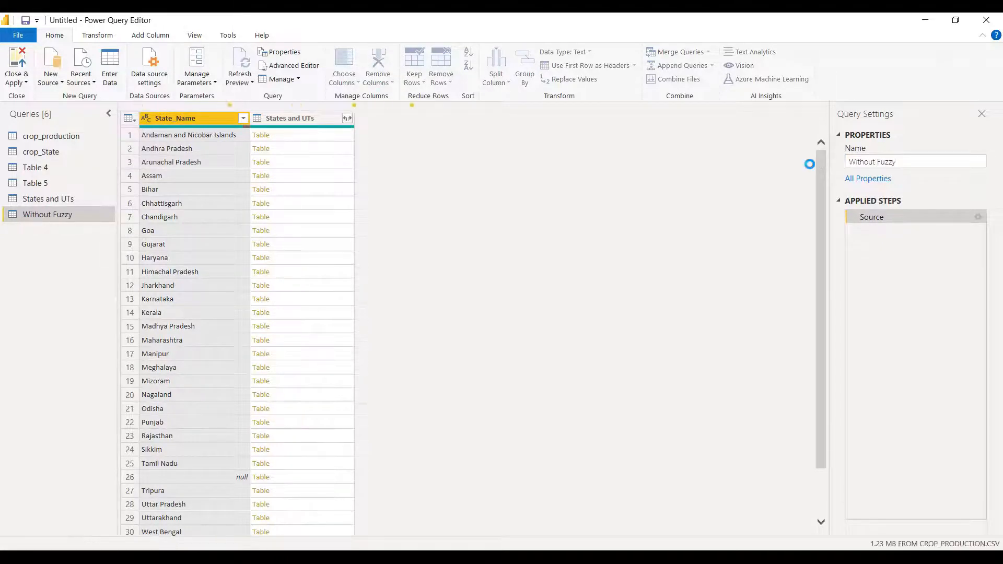
- Expand the States and UTs table column to its State and UT field, using the original column name as prefix
{"action": "left_click", "coordinate": [340, 119]}
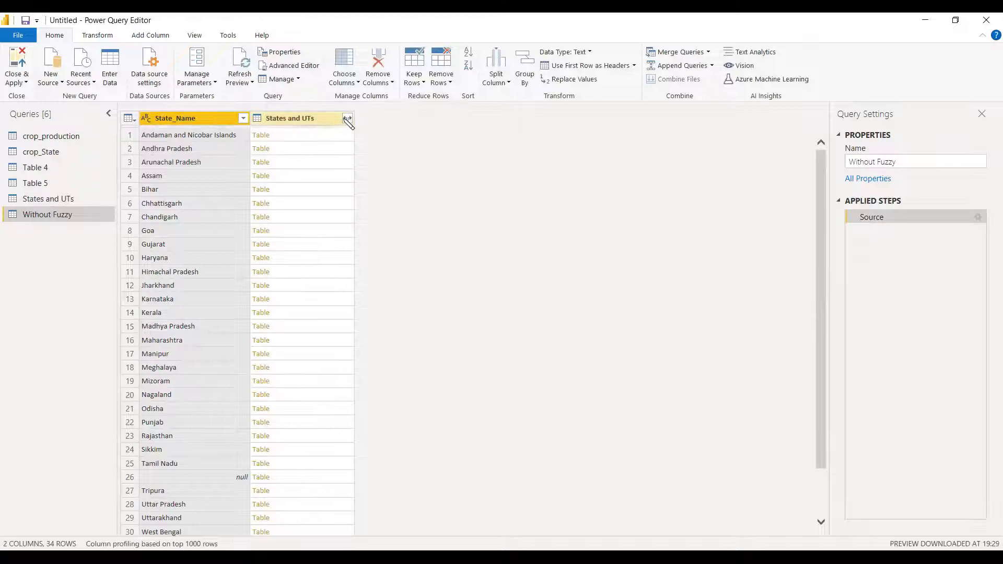
{"action": "left_click", "coordinate": [348, 119]}
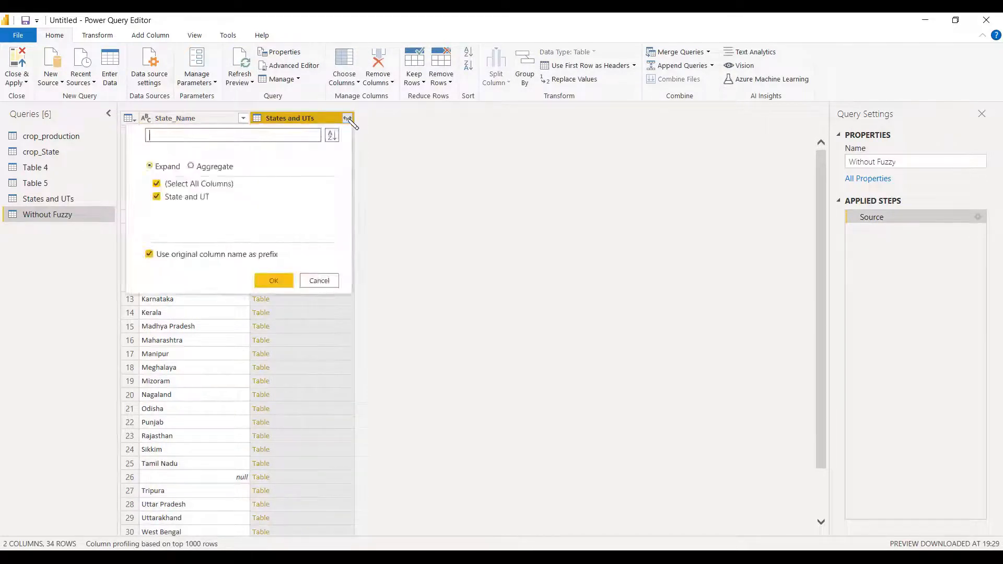
{"action": "left_click", "coordinate": [348, 120]}
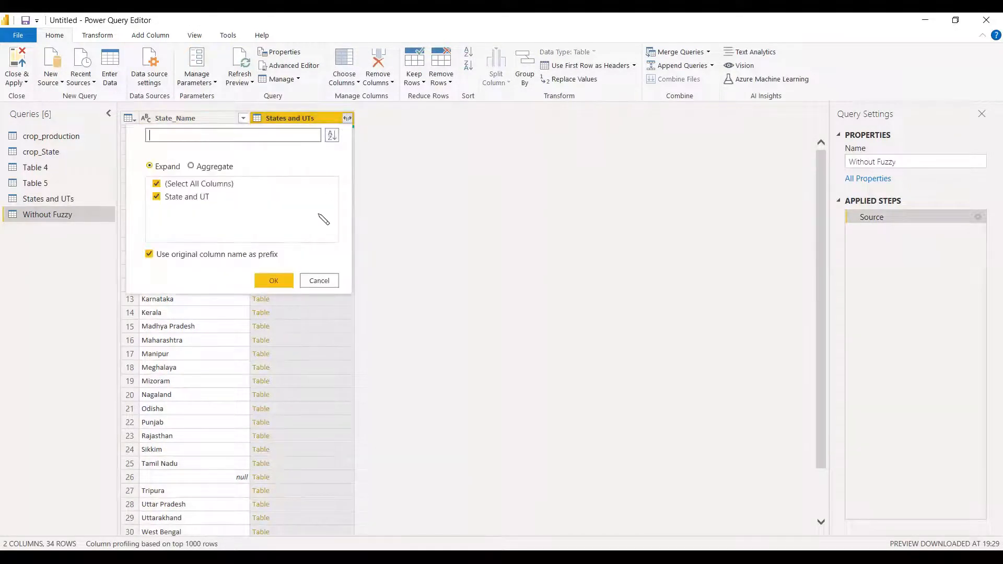
{"action": "left_click", "coordinate": [274, 281]}
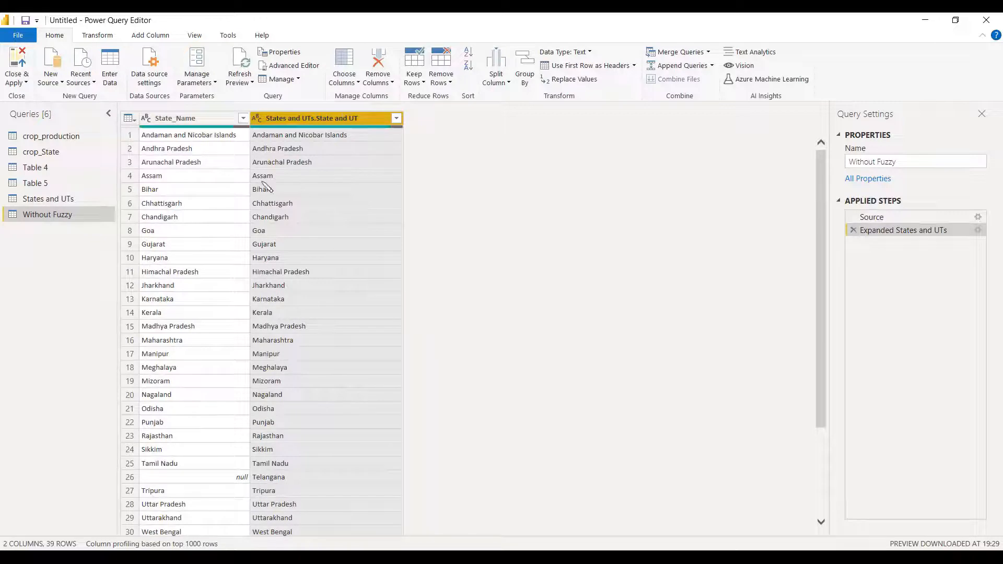
- Examine the unmatched rows in the Without Fuzzy query, including the Telangana and Dadra and Nagar Haveli entries
{"action": "scroll", "coordinate": [224, 408], "scroll_direction": "down", "scroll_amount": 3}
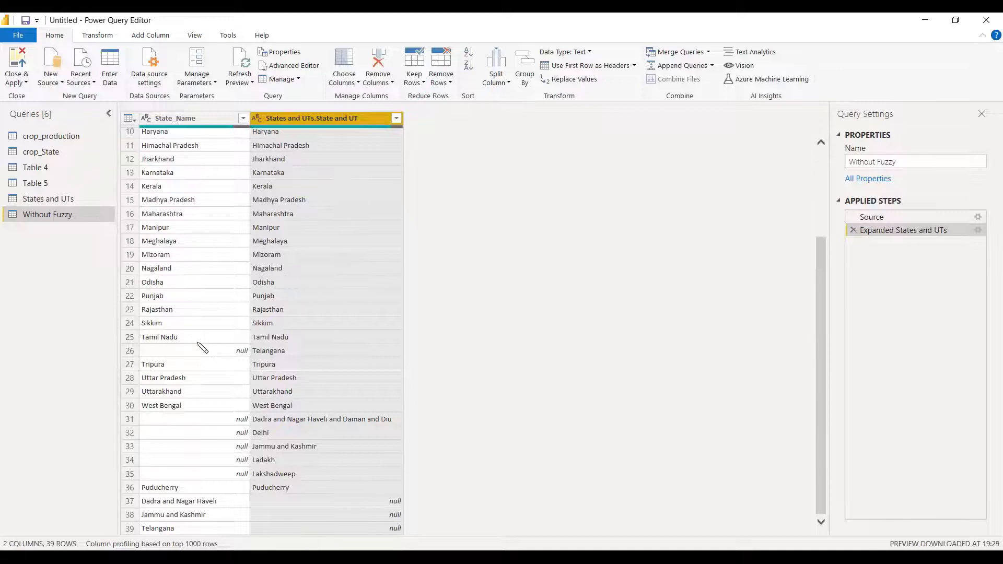
{"action": "left_click", "coordinate": [271, 353]}
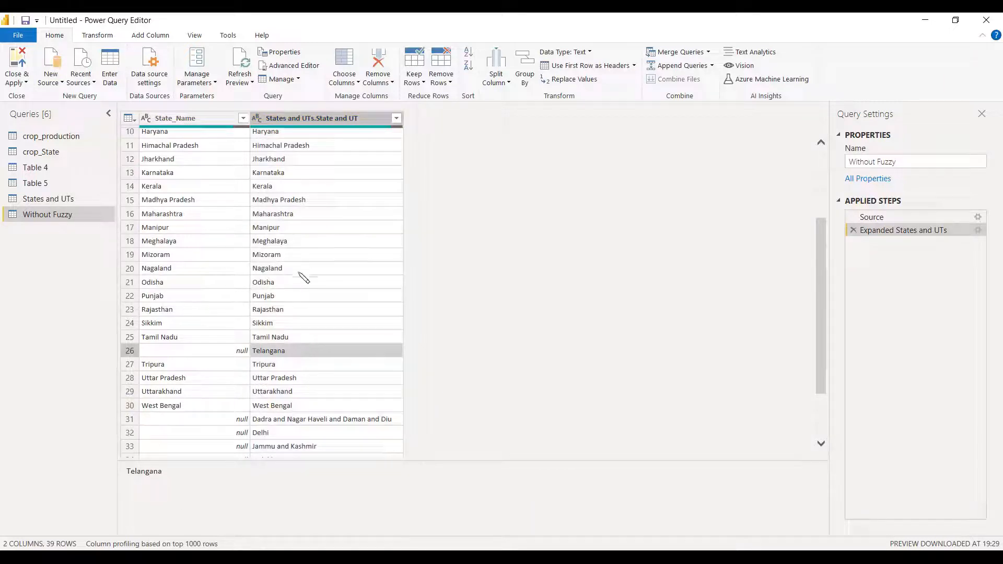
{"action": "scroll", "coordinate": [305, 298], "scroll_direction": "down", "scroll_amount": 2}
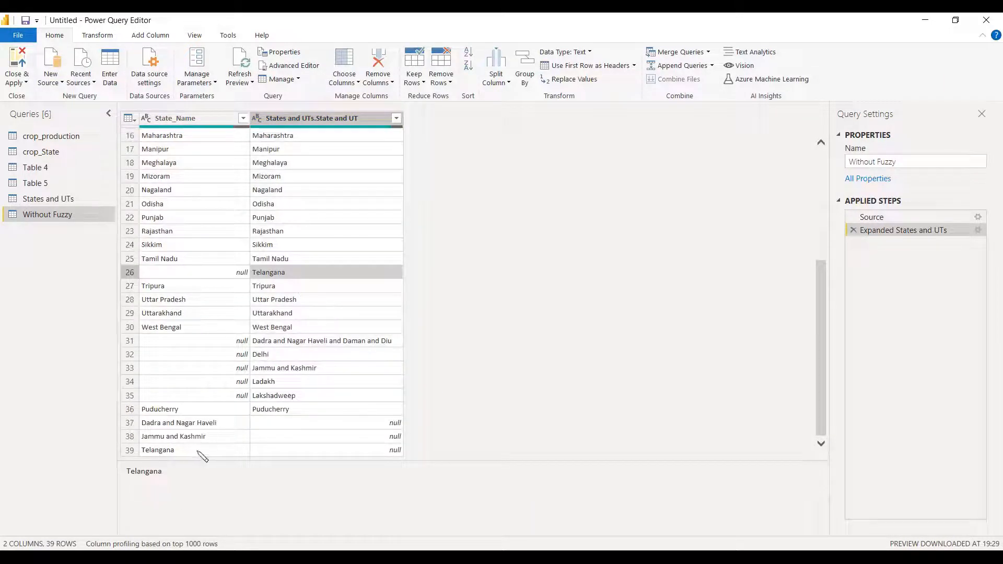
{"action": "left_click", "coordinate": [272, 340]}
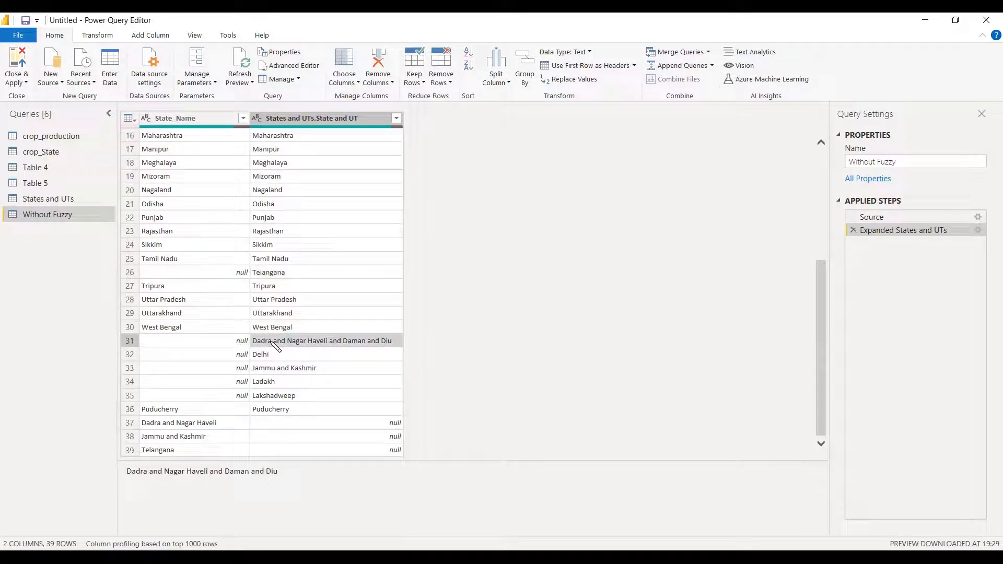
{"action": "scroll", "coordinate": [271, 341], "scroll_direction": "up", "scroll_amount": 5}
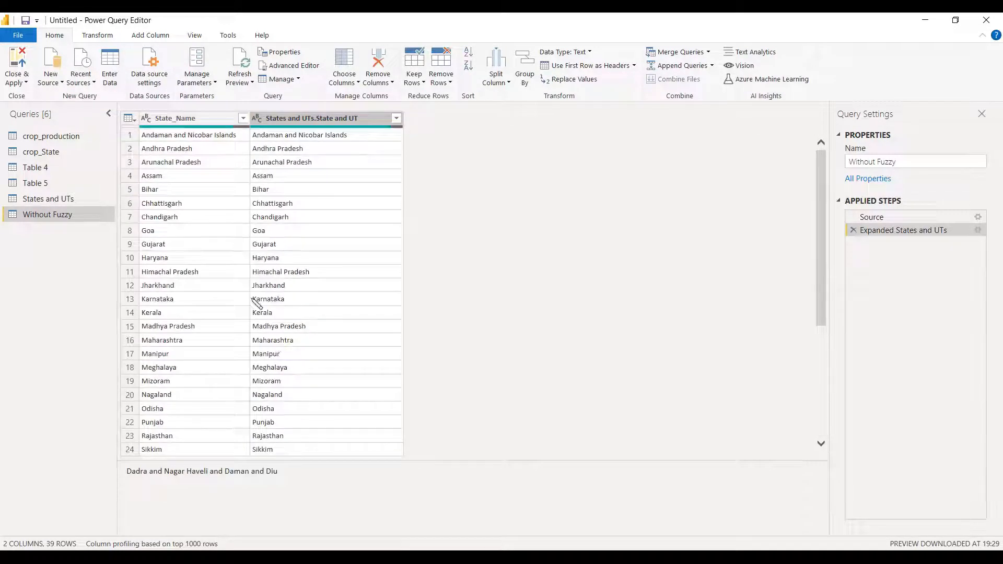
{"action": "scroll", "coordinate": [249, 333], "scroll_direction": "down", "scroll_amount": 5}
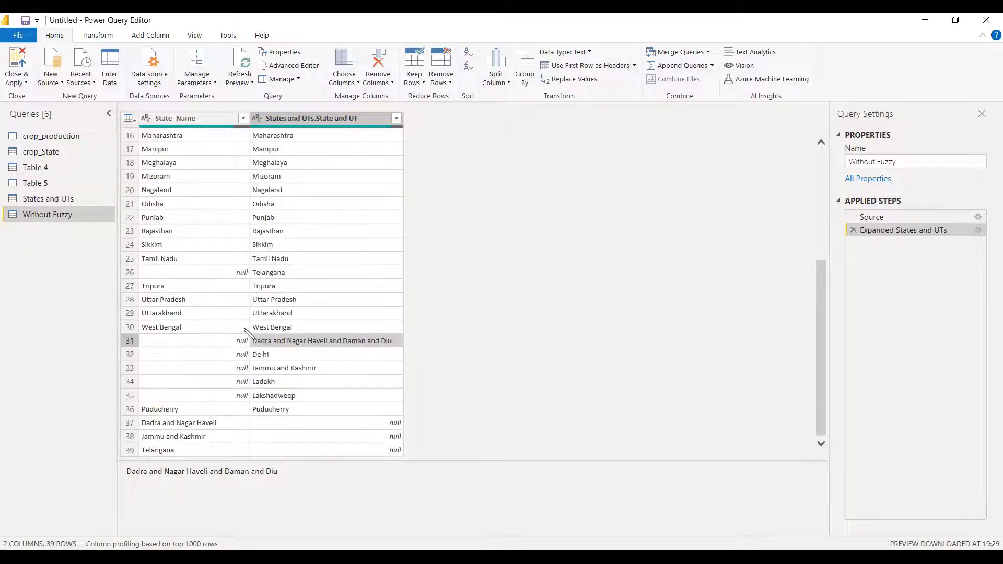
{"action": "left_click", "coordinate": [200, 424]}
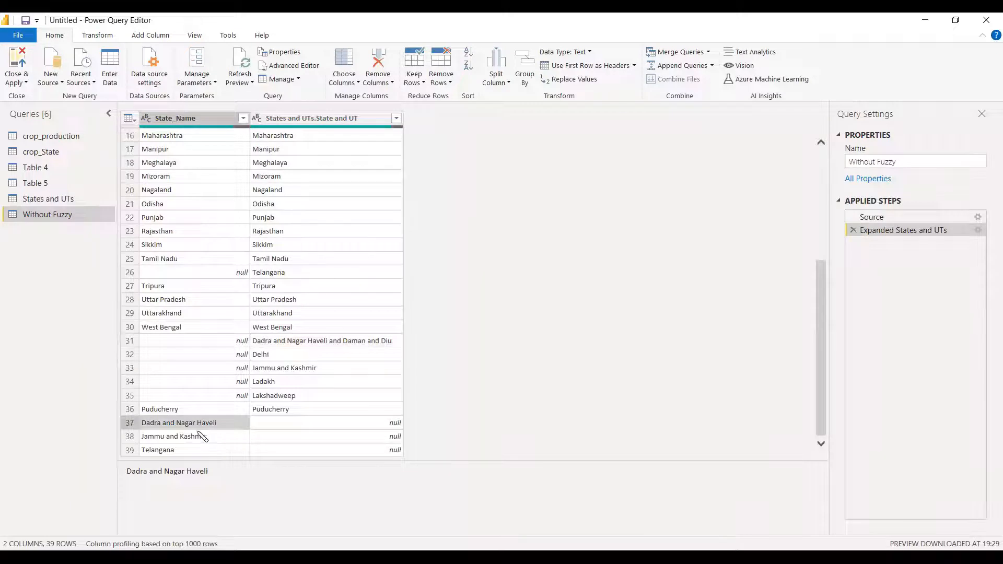
- Compare the Jammu and Kashmir entries in both columns of the Without Fuzzy query and review its unmatched rows
{"action": "left_click", "coordinate": [200, 438]}
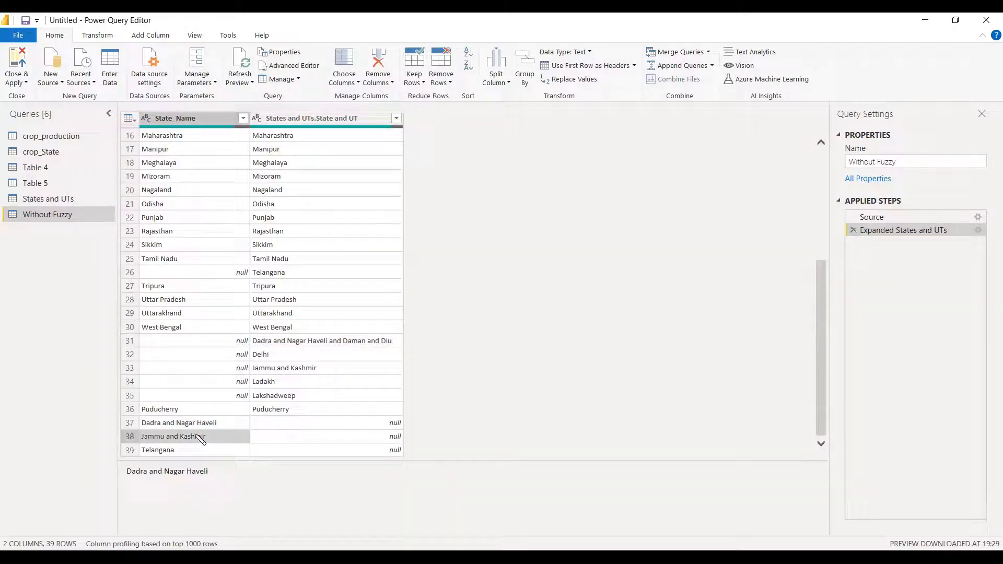
{"action": "left_click", "coordinate": [287, 368]}
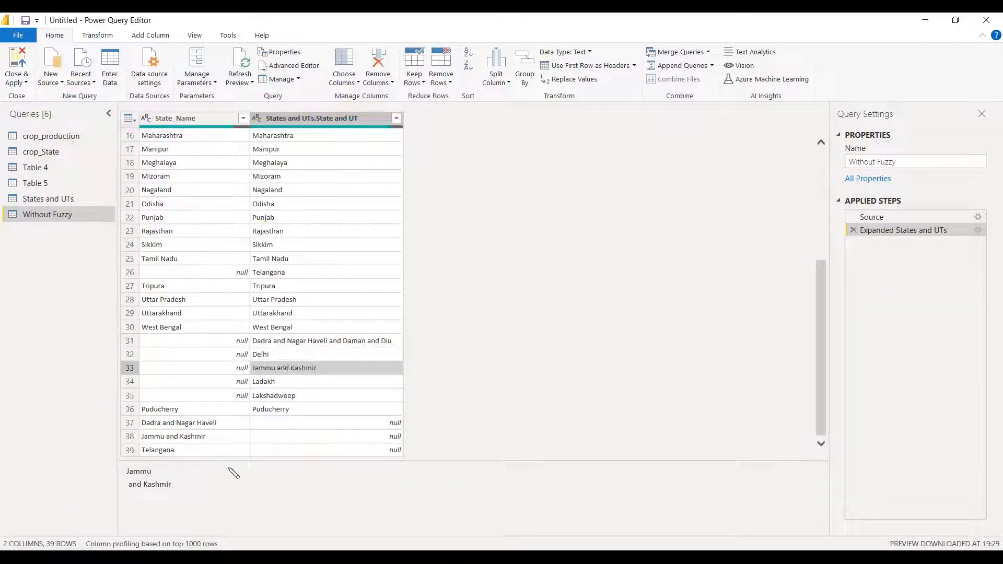
{"action": "left_click", "coordinate": [167, 442]}
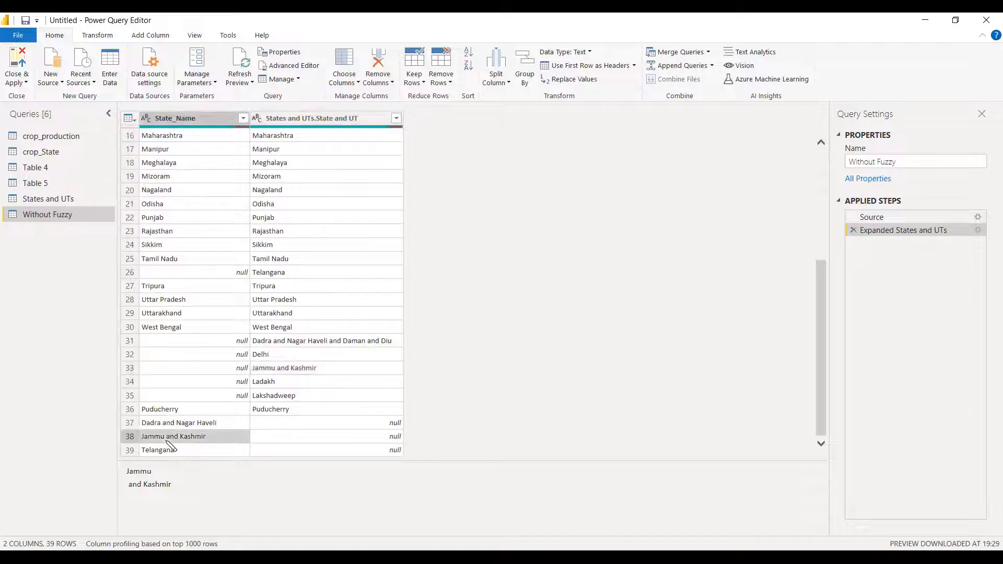
{"action": "left_click", "coordinate": [269, 368]}
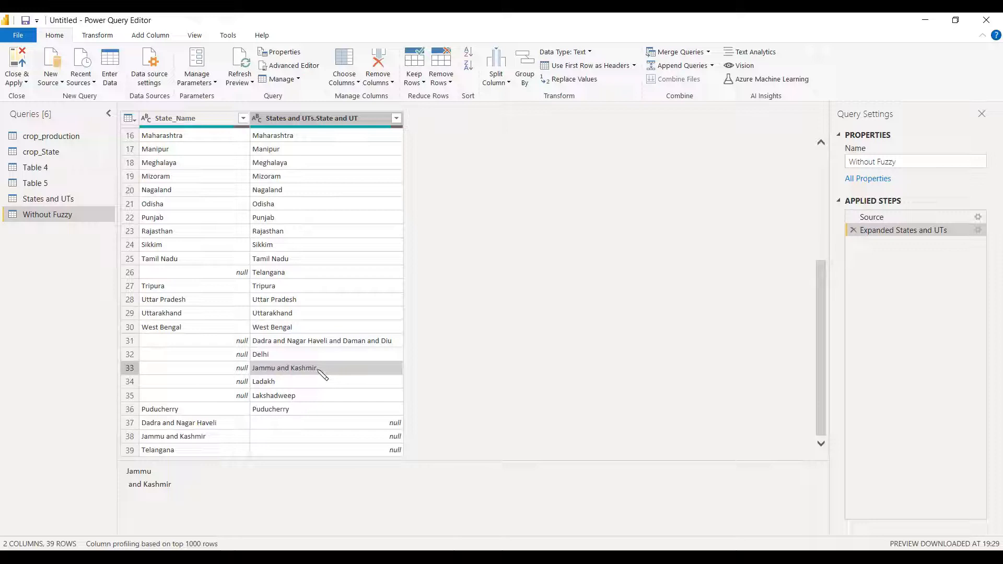
{"action": "left_click", "coordinate": [191, 441]}
{"action": "left_click", "coordinate": [198, 440]}
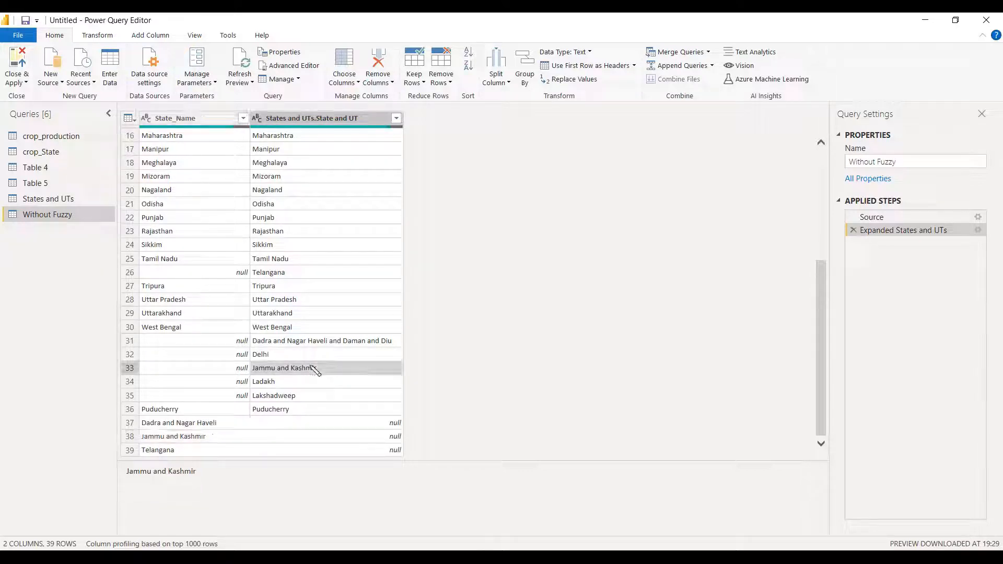
{"action": "left_click", "coordinate": [288, 368]}
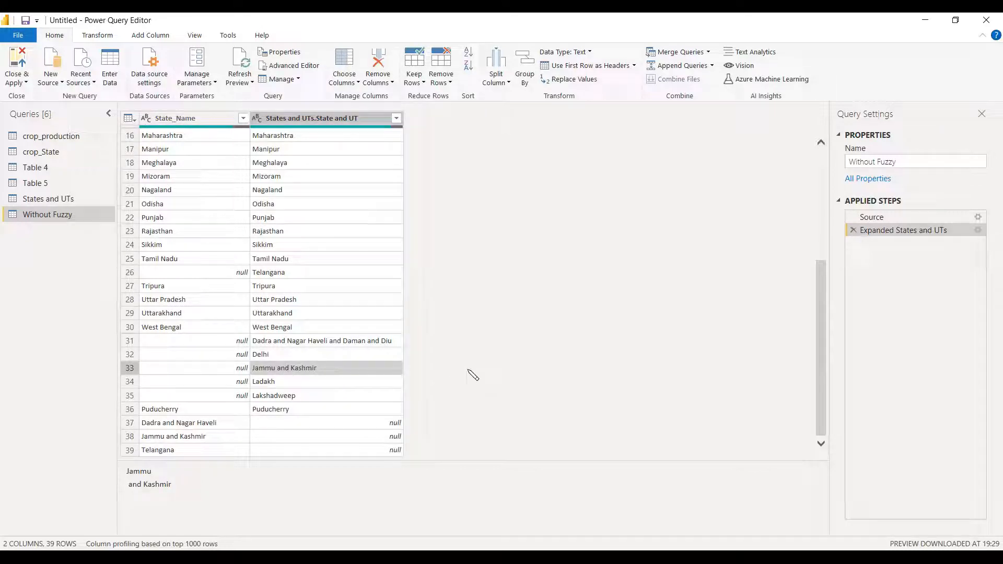
{"action": "scroll", "coordinate": [473, 381], "scroll_direction": "up", "scroll_amount": 5}
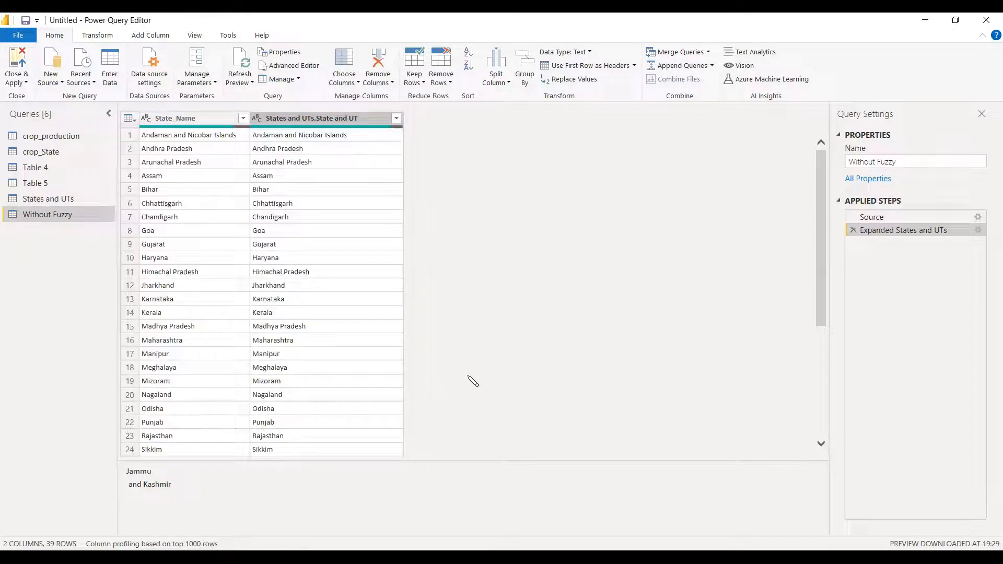
{"action": "scroll", "coordinate": [473, 382], "scroll_direction": "down", "scroll_amount": 5}
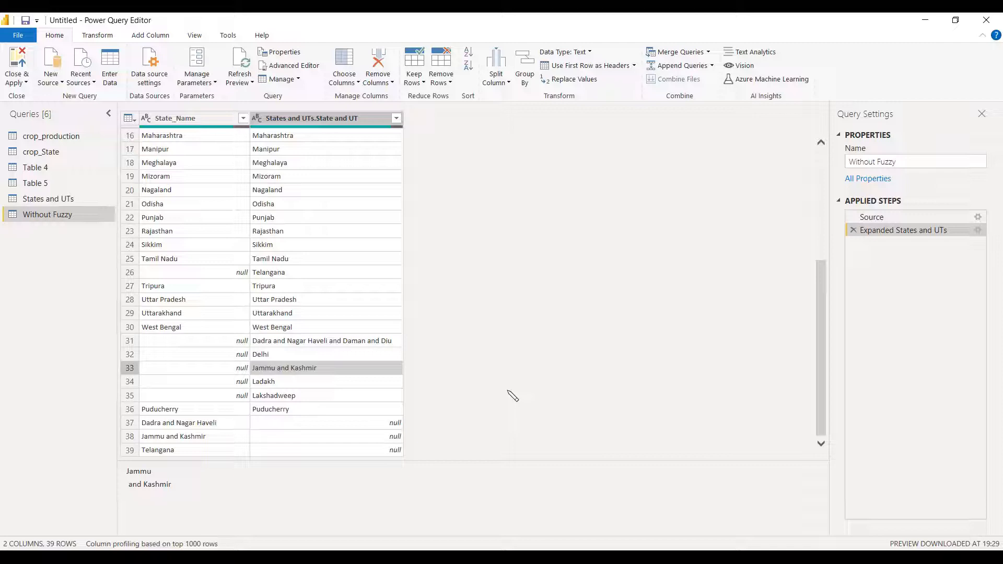
{"action": "scroll", "coordinate": [516, 397], "scroll_direction": "up", "scroll_amount": 5}
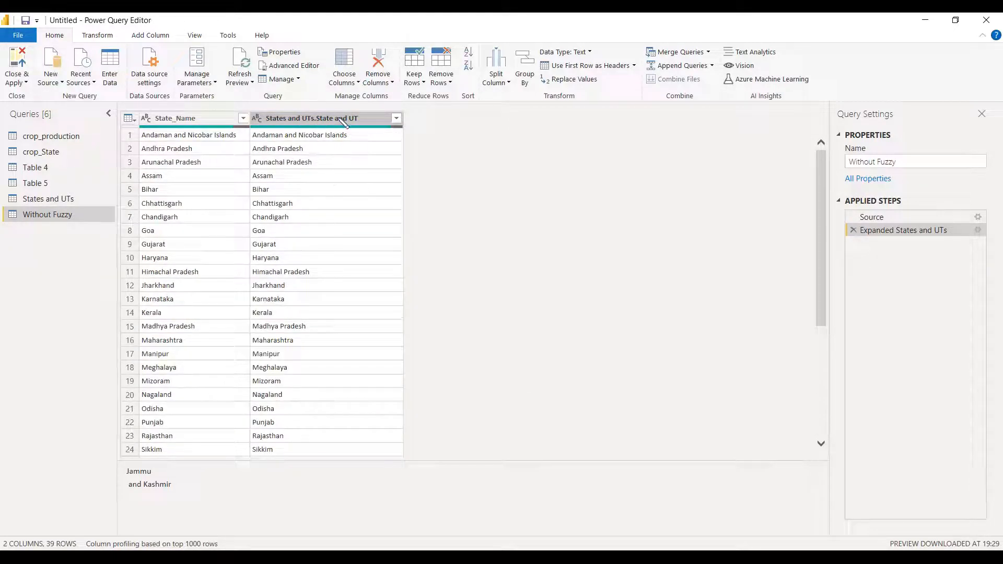
{"action": "scroll", "coordinate": [313, 367], "scroll_direction": "down", "scroll_amount": 5}
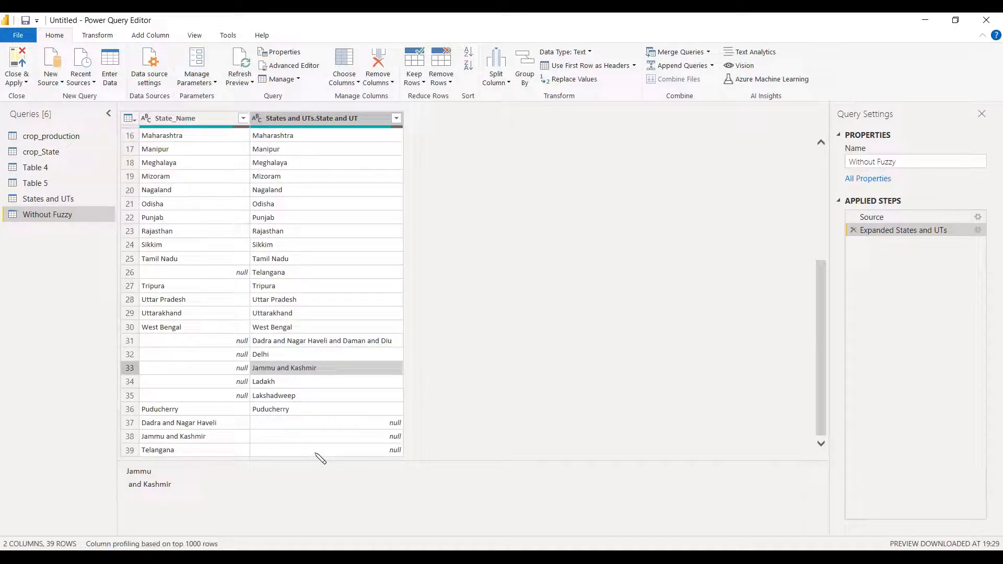
{"action": "left_click", "coordinate": [316, 453]}
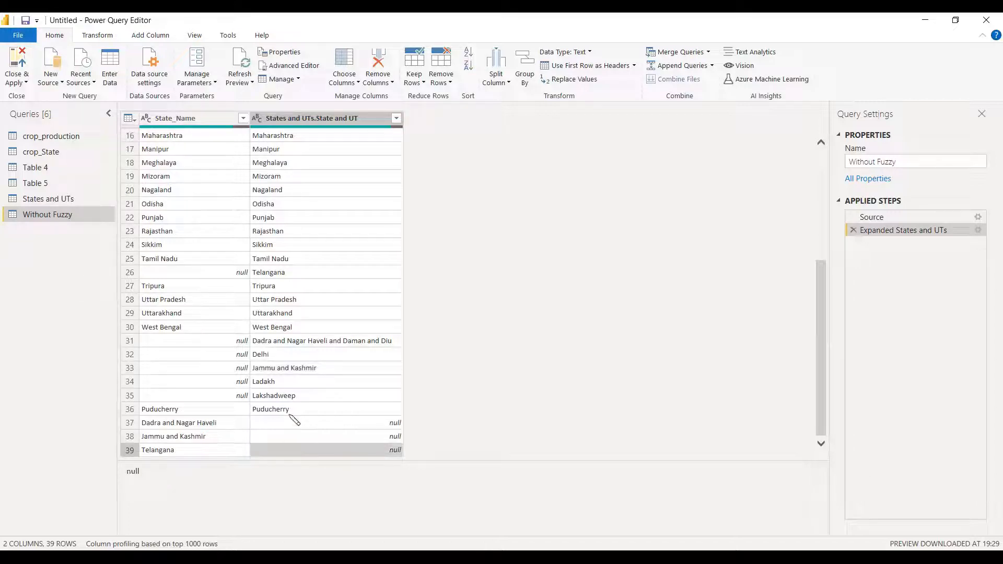
- Set up a merge as a new query from crop_State to States and UTs, matching State_Name with State and UT
{"action": "left_click", "coordinate": [52, 151]}
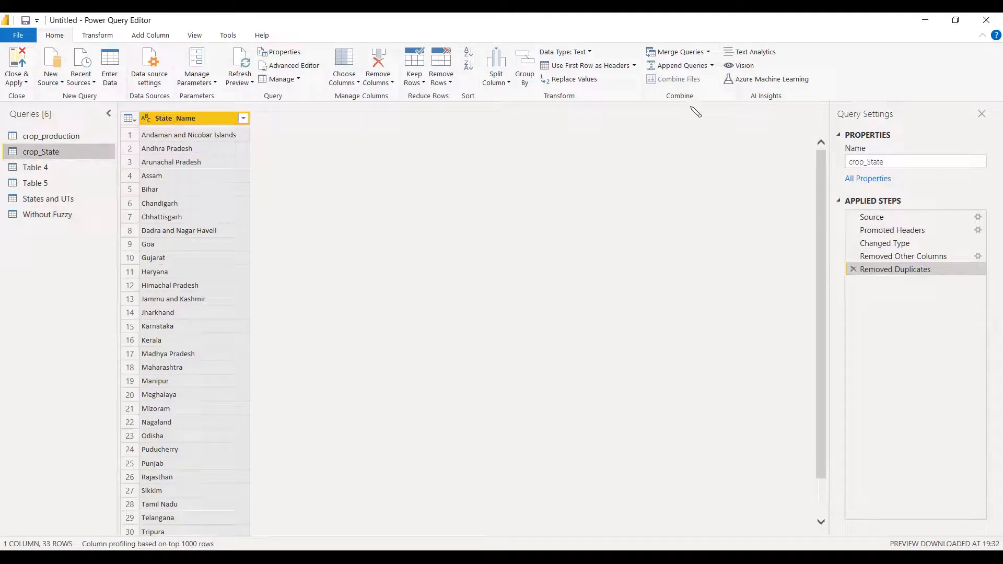
{"action": "left_click", "coordinate": [708, 53]}
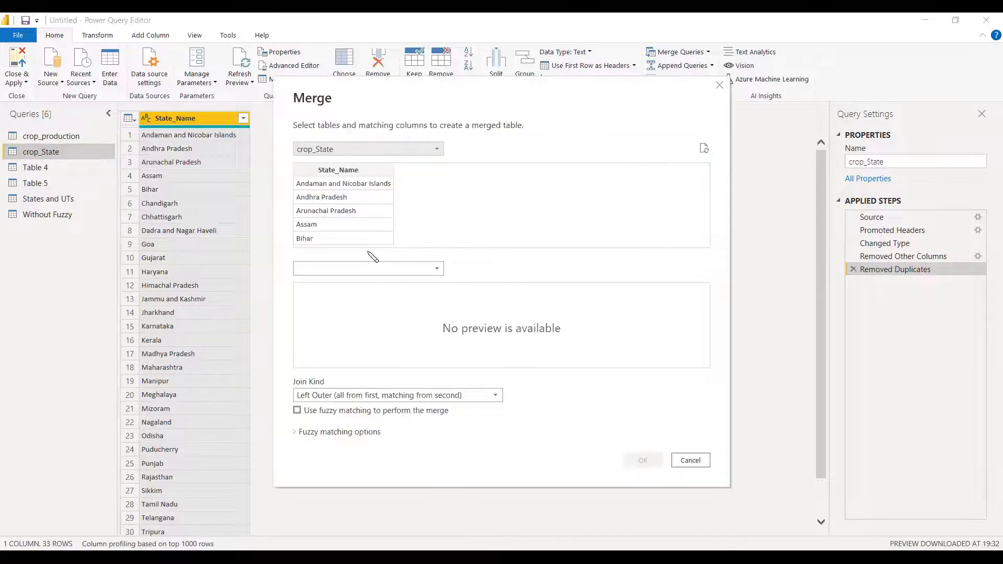
{"action": "left_click", "coordinate": [369, 270]}
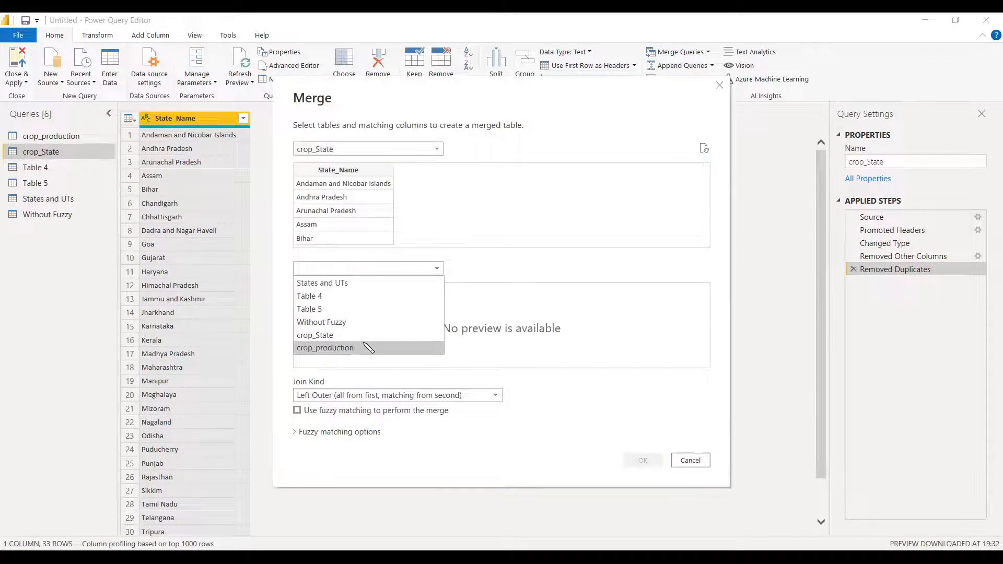
{"action": "left_click", "coordinate": [364, 287]}
{"action": "left_click", "coordinate": [340, 174]}
{"action": "left_click", "coordinate": [333, 292]}
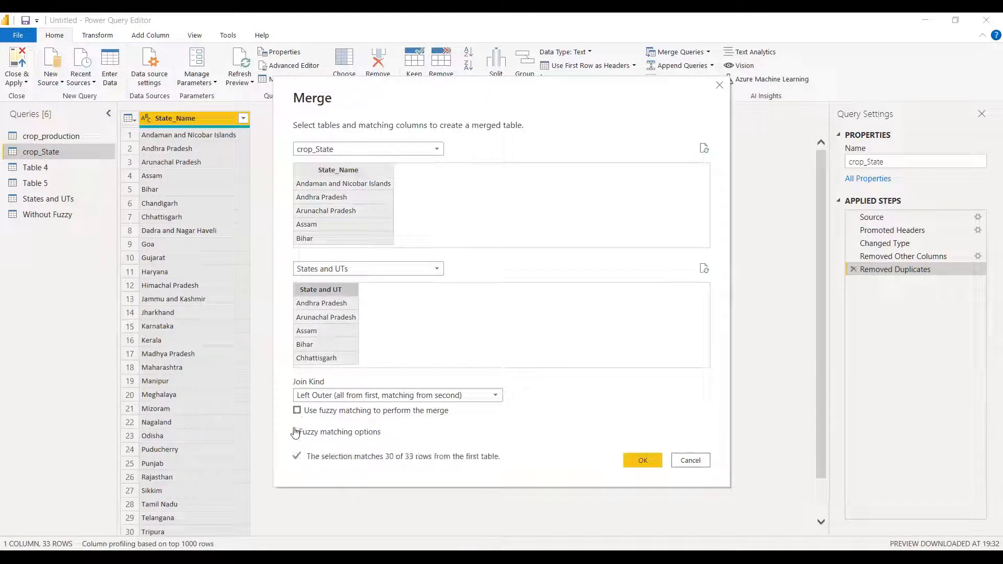
- Enable fuzzy matching for the merge and show its fuzzy matching options
{"action": "left_click", "coordinate": [295, 432]}
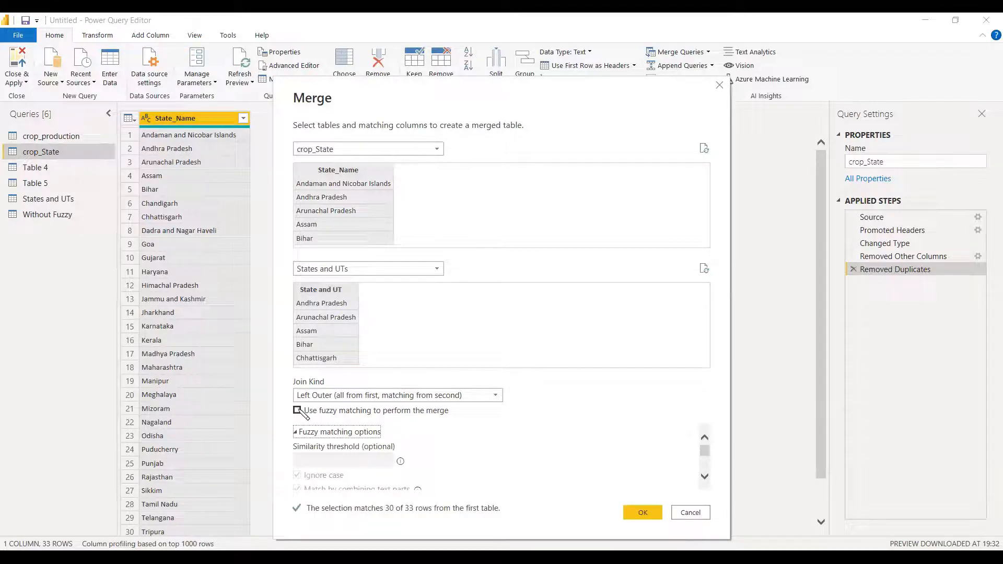
{"action": "left_click", "coordinate": [298, 411]}
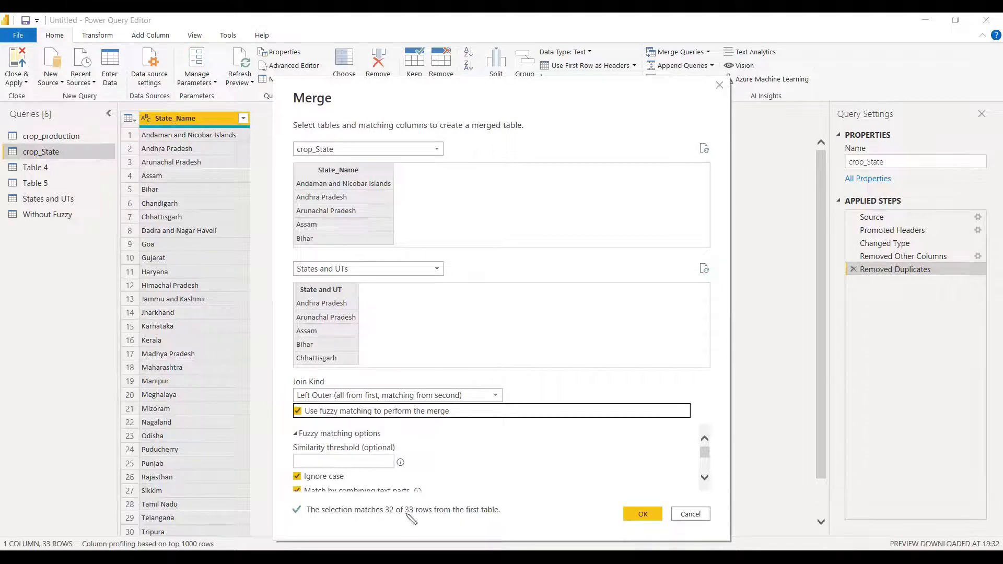
{"action": "scroll", "coordinate": [497, 431], "scroll_direction": "down", "scroll_amount": 2}
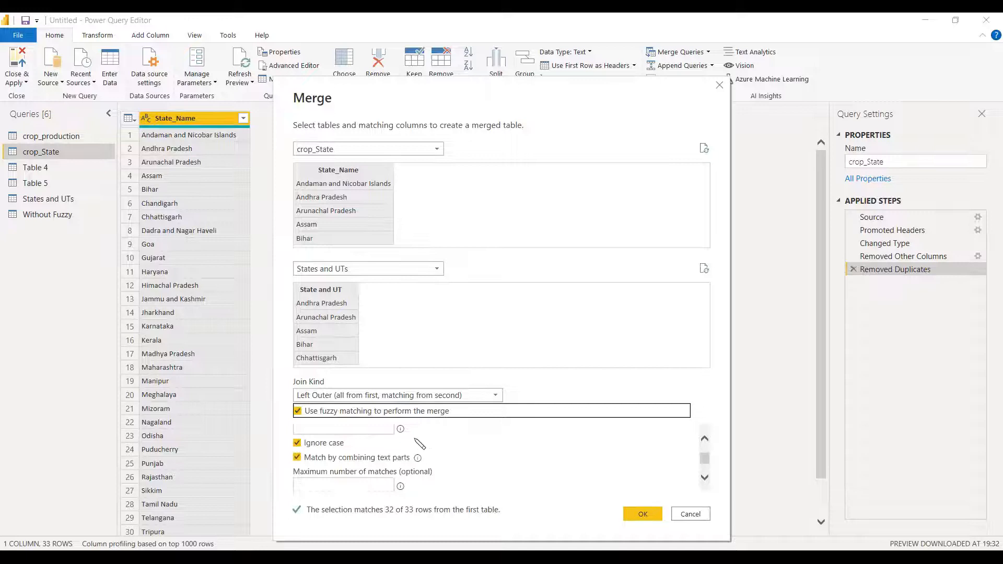
{"action": "mouse_move", "coordinate": [401, 429]}
{"action": "scroll", "coordinate": [472, 488], "scroll_direction": "up", "scroll_amount": 1}
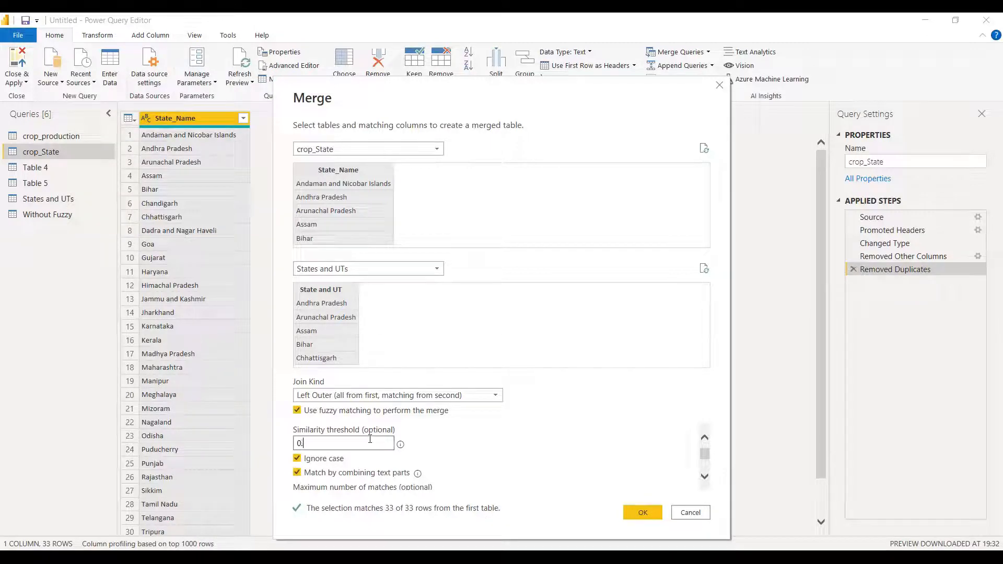
- Try similarity thresholds of 0.8 and 1 for the fuzzy merge
{"action": "type", "text": "8"}
{"action": "left_click_drag", "start_coordinate": [341, 444], "coordinate": [292, 444]}
{"action": "type", "text": "1"}
- Set the similarity threshold of the fuzzy merge to 0.6
{"action": "double_click", "coordinate": [320, 443]}
{"action": "key", "text": "BackSpace"}
{"action": "type", "text": "0.6"}
- Set the join kind to Full Outer (all rows from both) and create the fuzzy merged query
{"action": "left_click", "coordinate": [445, 397]}
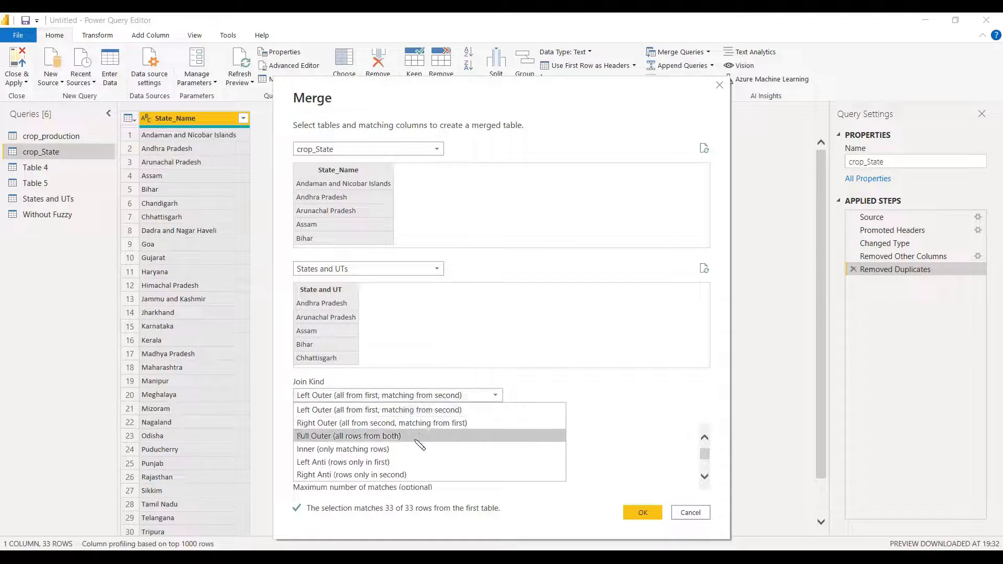
{"action": "left_click", "coordinate": [417, 438]}
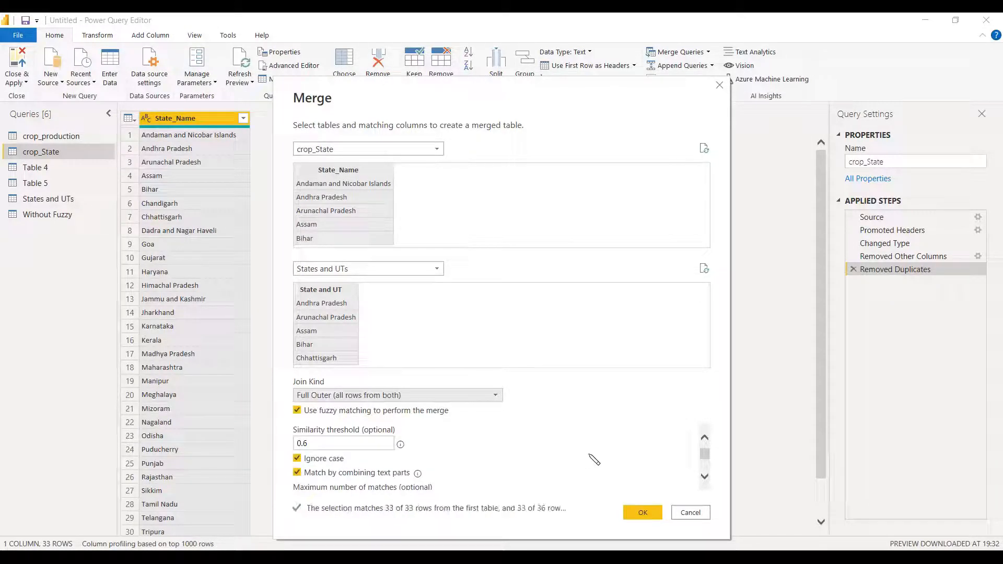
{"action": "left_click", "coordinate": [645, 516]}
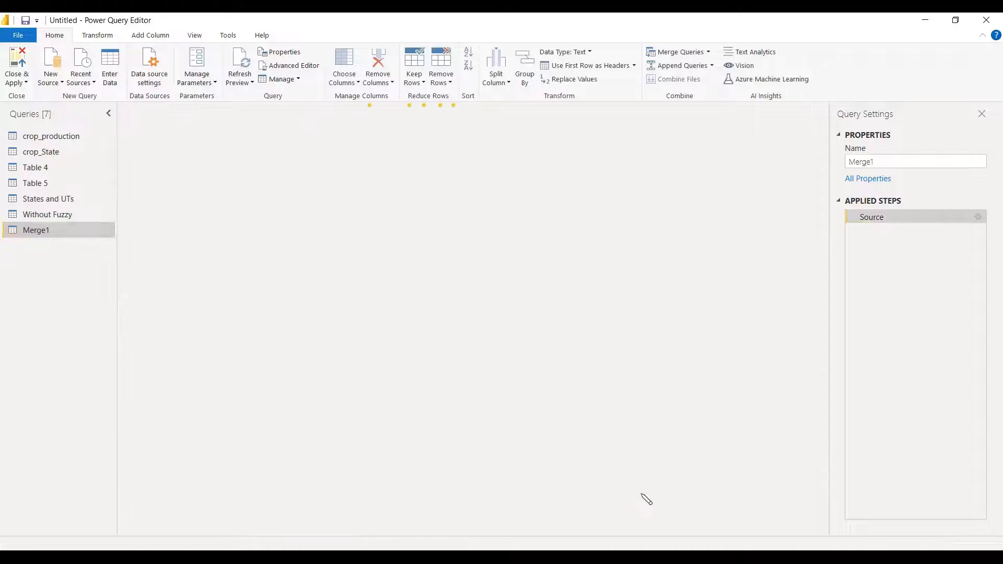
- Rename the new merged query Fuzy Match
{"action": "left_click_drag", "start_coordinate": [887, 159], "coordinate": [850, 162]}
{"action": "type", "text": "Fu"}
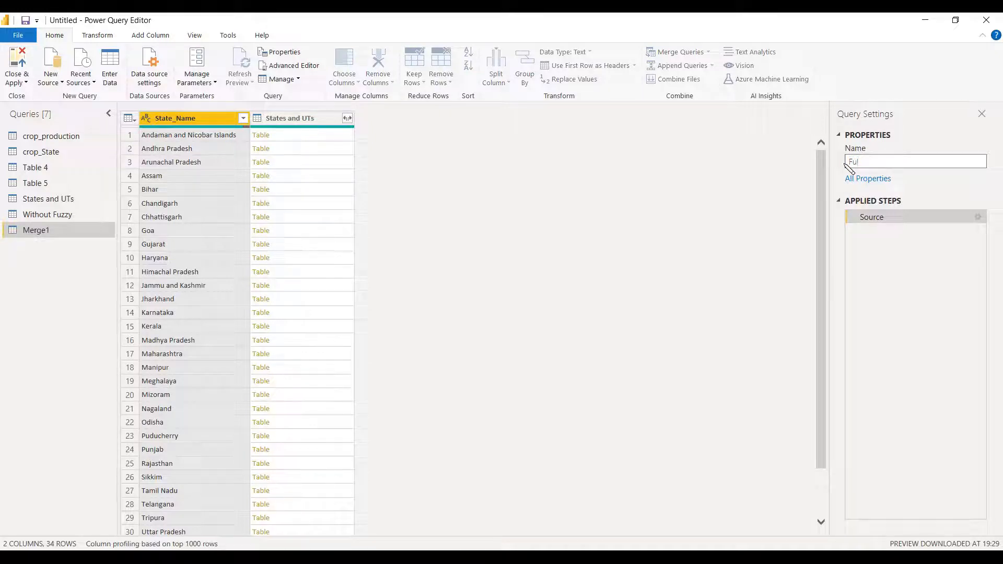
{"action": "type", "text": "zy Match"}
{"action": "key", "text": "Return"}
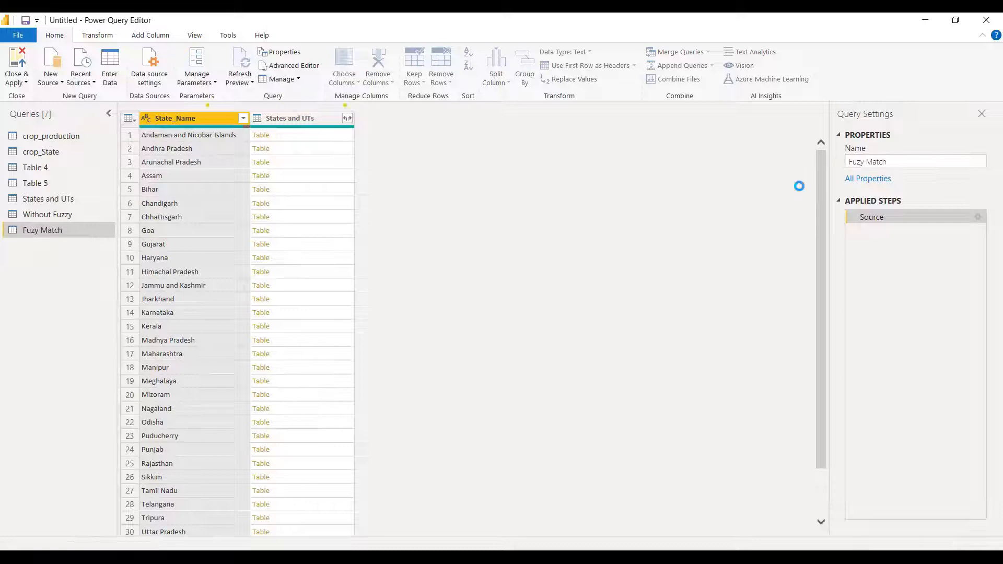
- Expand the States and UTs table column of the Fuzy Match query to its State and UT field, keeping the column name prefix
{"action": "left_click", "coordinate": [347, 118]}
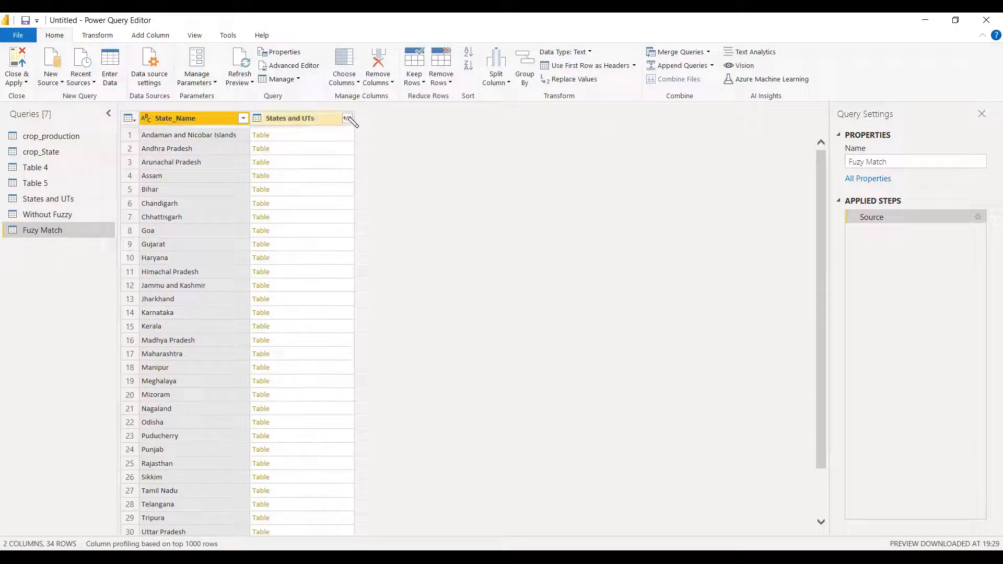
{"action": "left_click", "coordinate": [277, 280]}
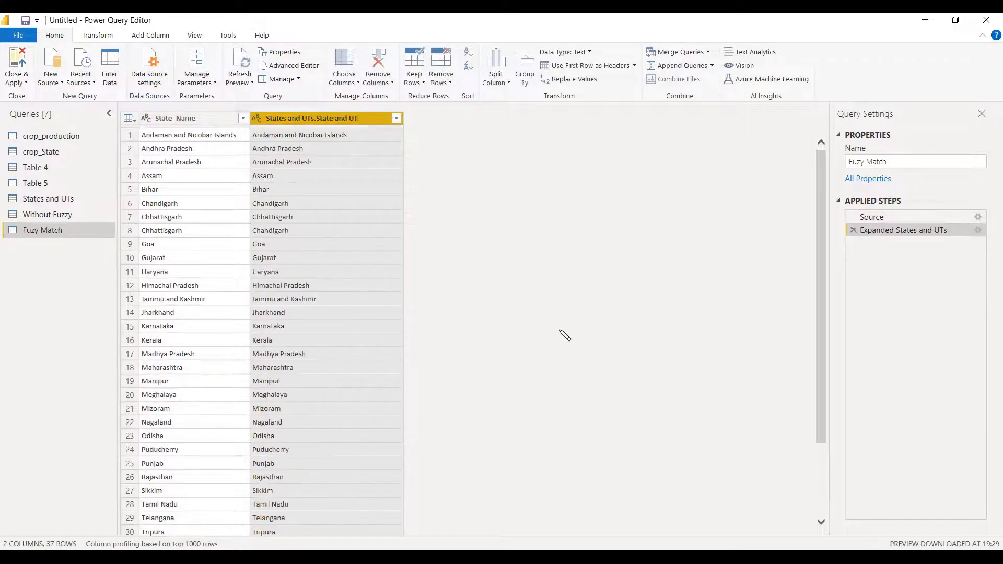
- Compare the Fuzy Match query with Without Fuzzy, checking Dadra and Nagar Haveli, Telangana, Jammu and Kashmir and the remaining unmatched rows
{"action": "scroll", "coordinate": [565, 335], "scroll_direction": "down", "scroll_amount": 3}
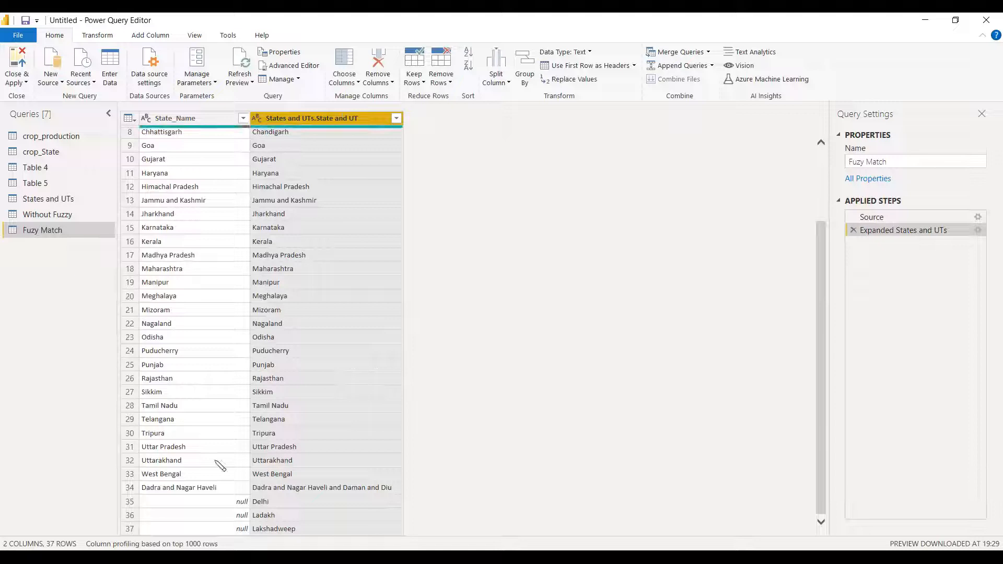
{"action": "left_click", "coordinate": [333, 489]}
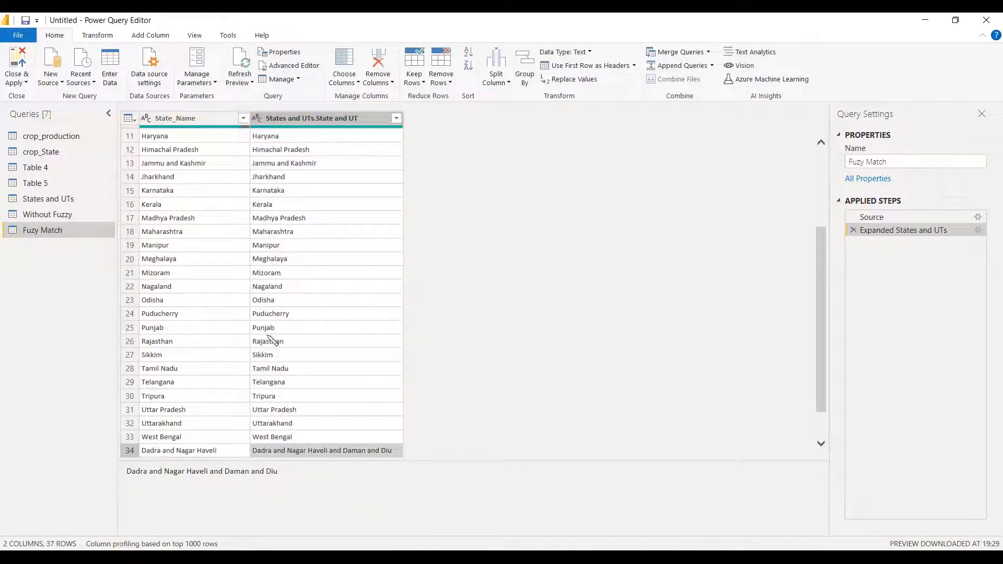
{"action": "left_click", "coordinate": [52, 216]}
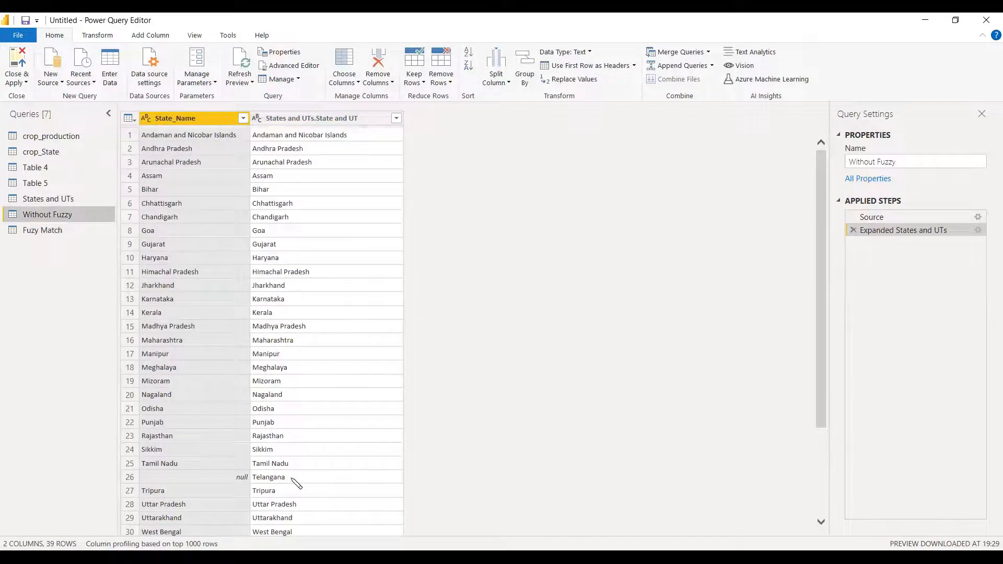
{"action": "scroll", "coordinate": [296, 482], "scroll_direction": "down", "scroll_amount": 3}
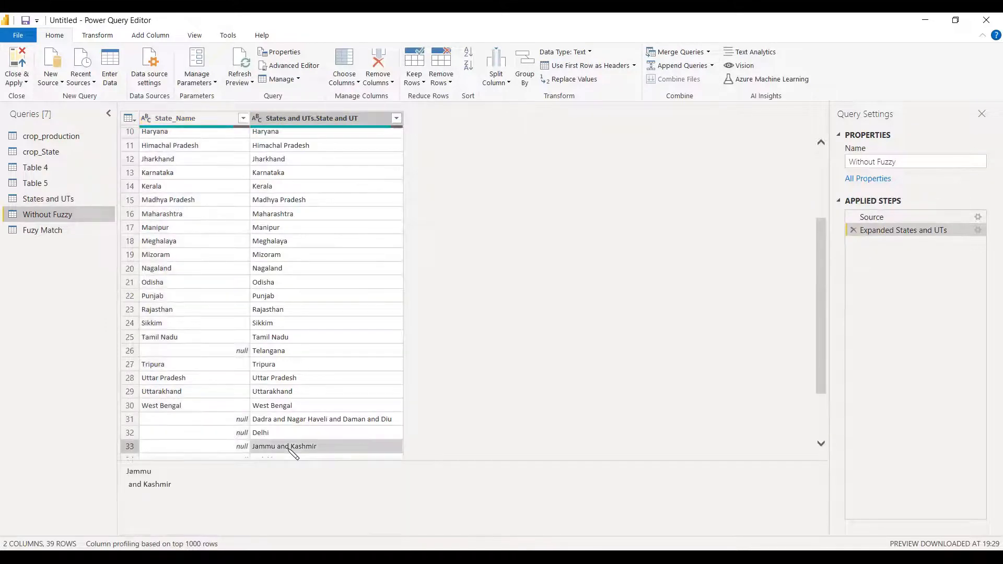
{"action": "left_click", "coordinate": [39, 231]}
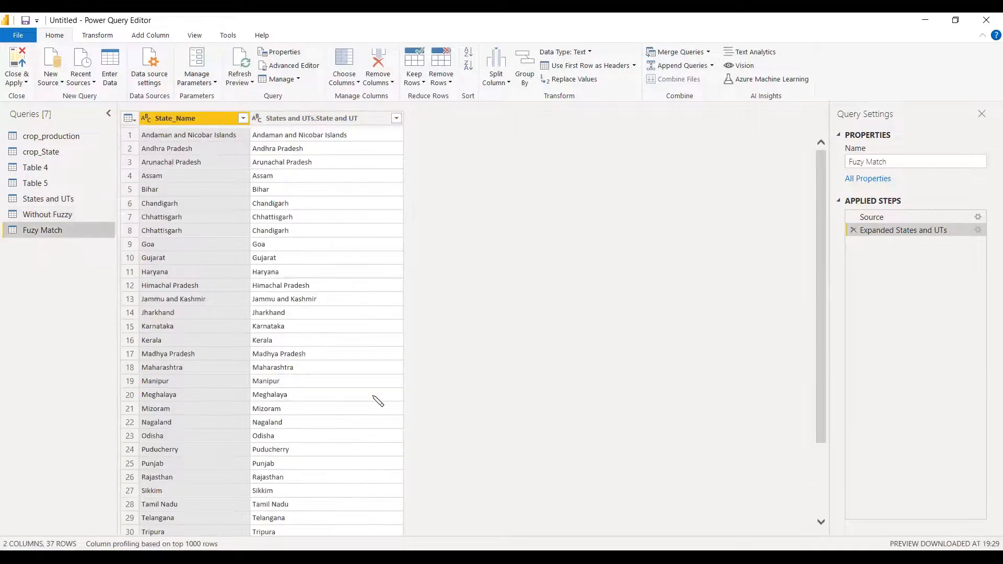
{"action": "scroll", "coordinate": [379, 401], "scroll_direction": "down", "scroll_amount": 2}
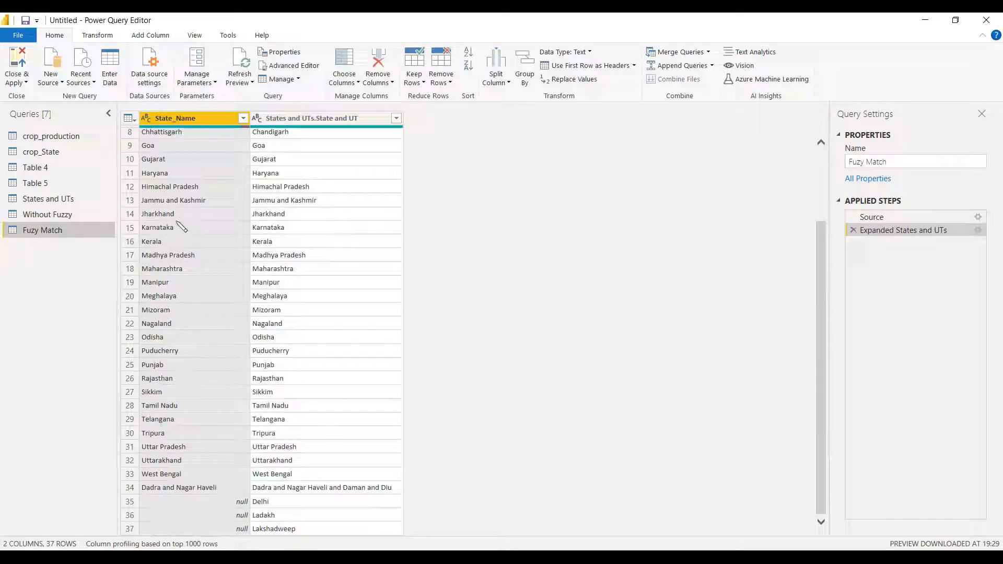
{"action": "scroll", "coordinate": [180, 227], "scroll_direction": "up", "scroll_amount": 3}
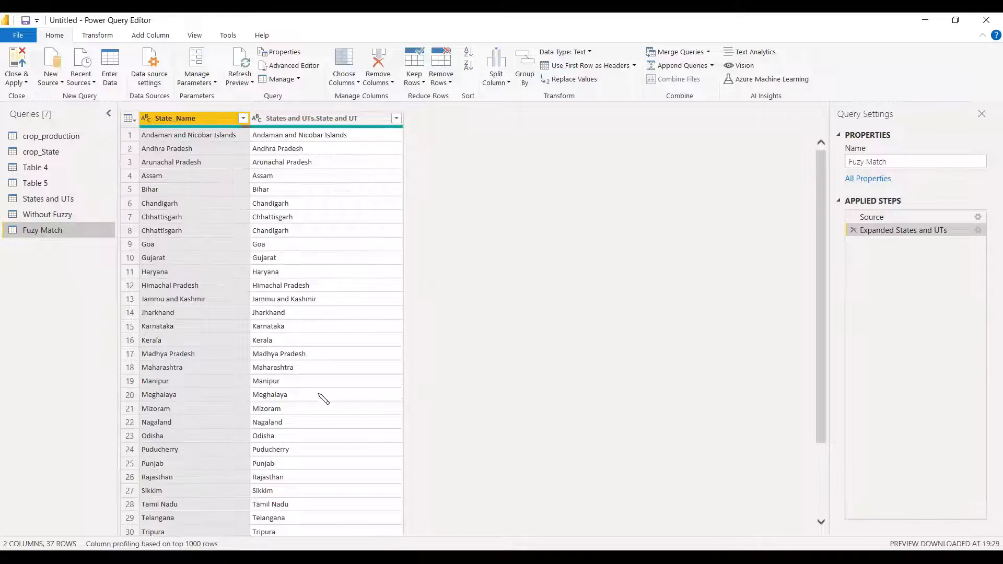
{"action": "scroll", "coordinate": [324, 399], "scroll_direction": "down", "scroll_amount": 3}
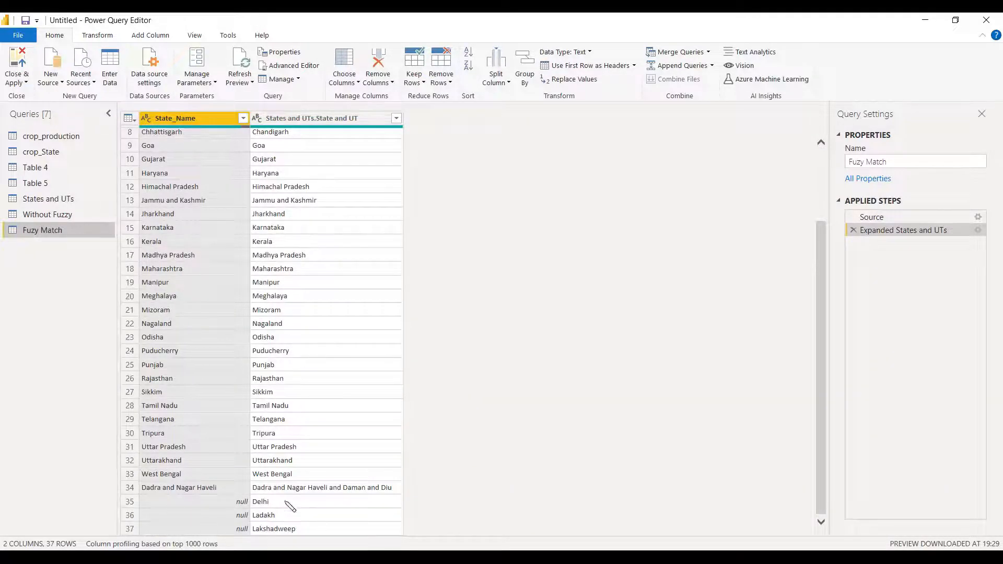
{"action": "scroll", "coordinate": [464, 423], "scroll_direction": "up", "scroll_amount": 3}
{"action": "left_click", "coordinate": [319, 120]}
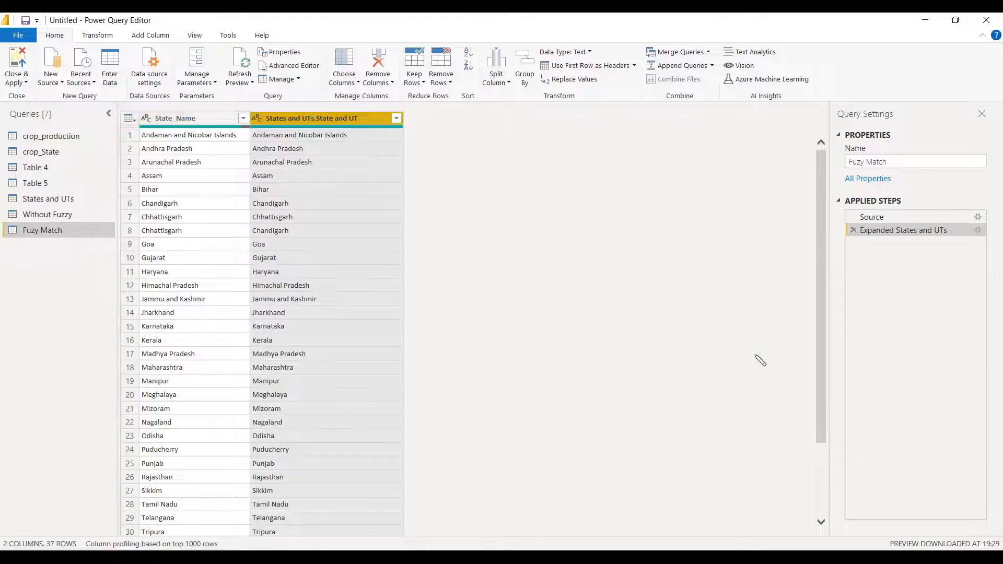
- Review the crop_State, Fuzy Match, States and UTs and crop_production queries, comparing their state name columns
{"action": "left_click", "coordinate": [41, 152]}
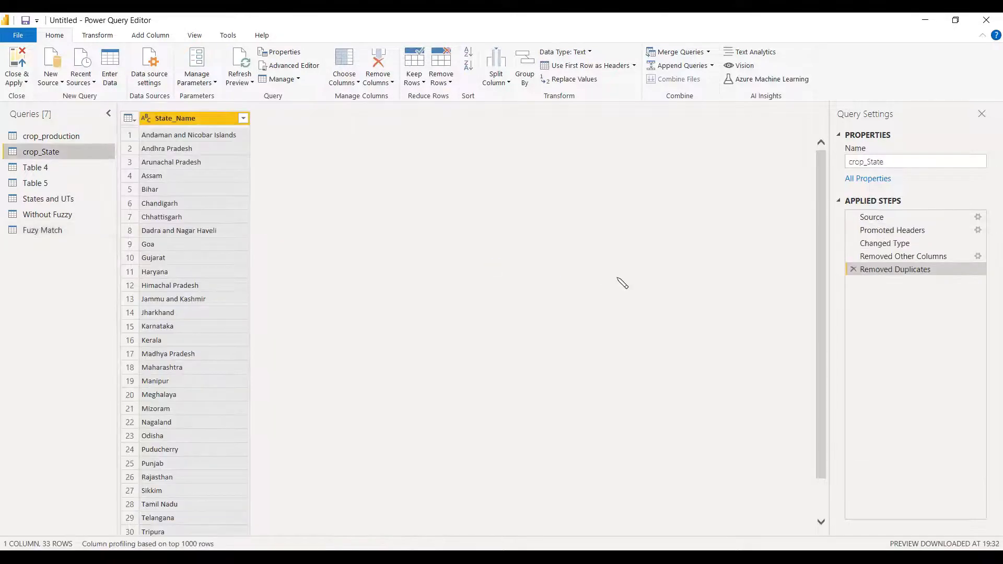
{"action": "left_click", "coordinate": [43, 230]}
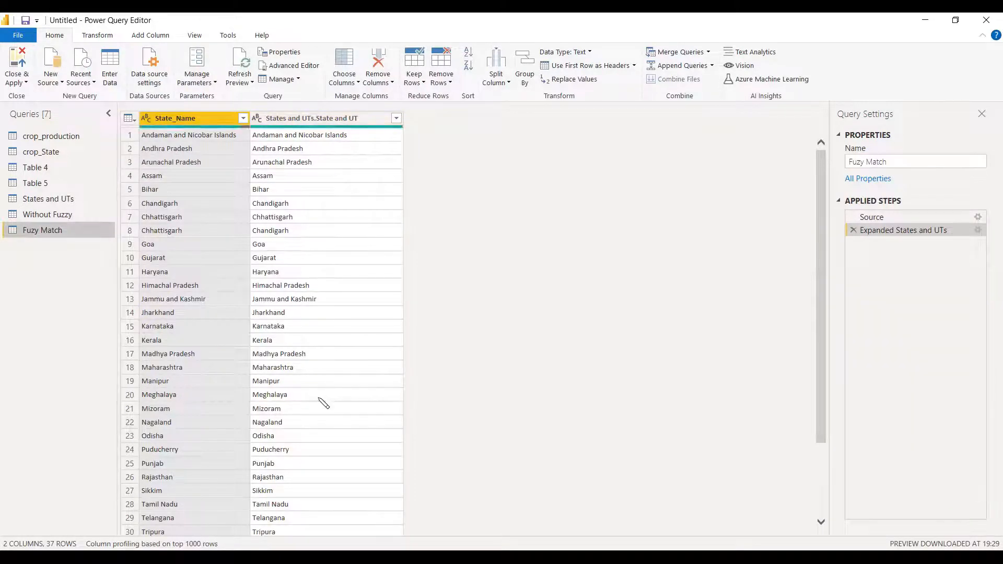
{"action": "left_click", "coordinate": [330, 119]}
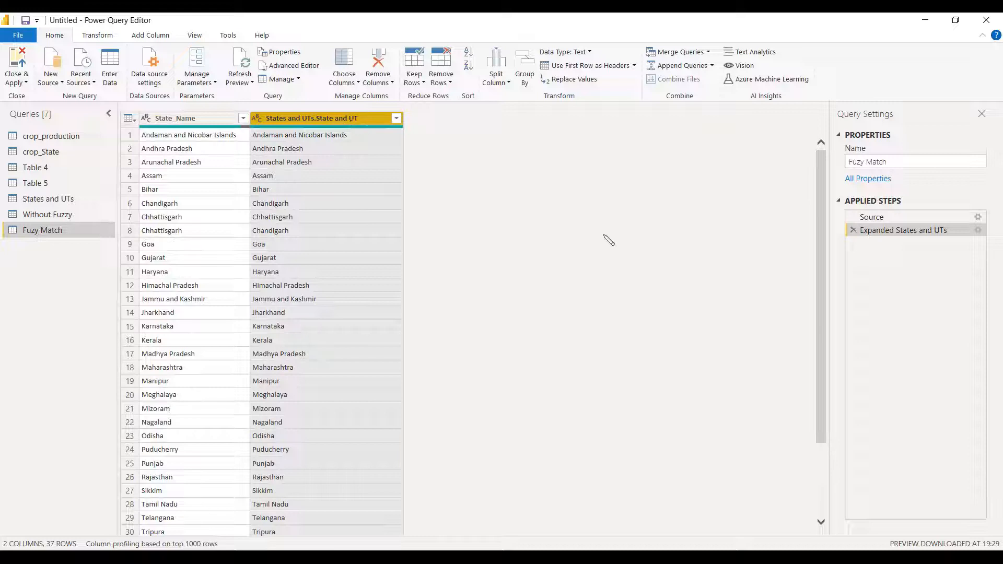
{"action": "left_click", "coordinate": [43, 201]}
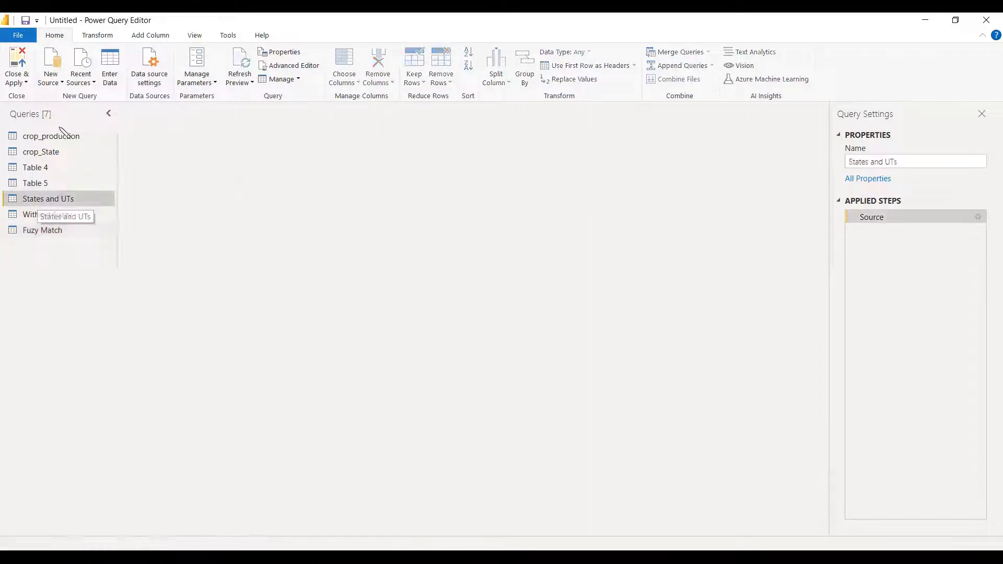
{"action": "left_click", "coordinate": [52, 139]}
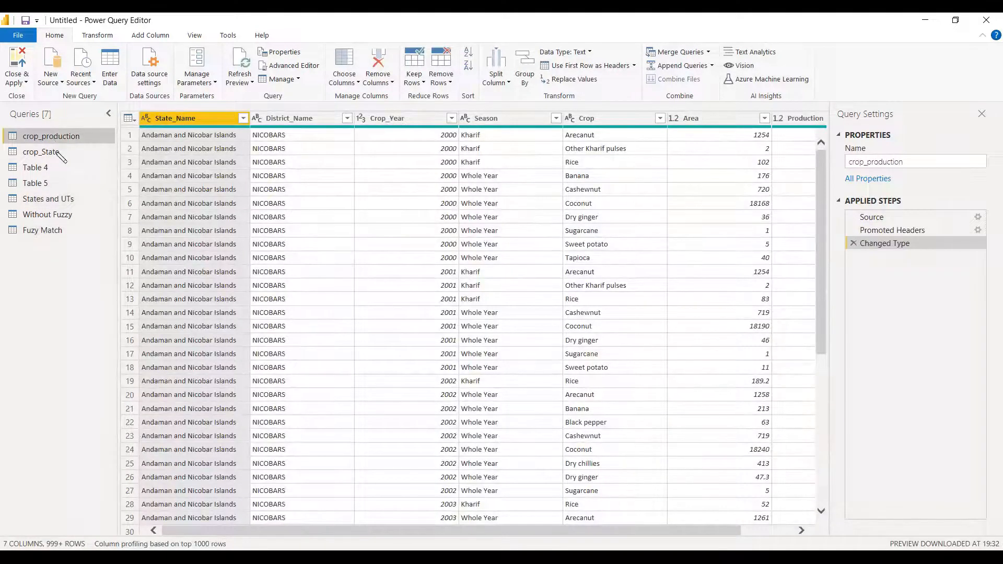
- Disable loading for the Without Fuzzy, Fuzy Match, Table 5, Table 4 and crop_State queries
{"action": "left_click", "coordinate": [48, 216]}
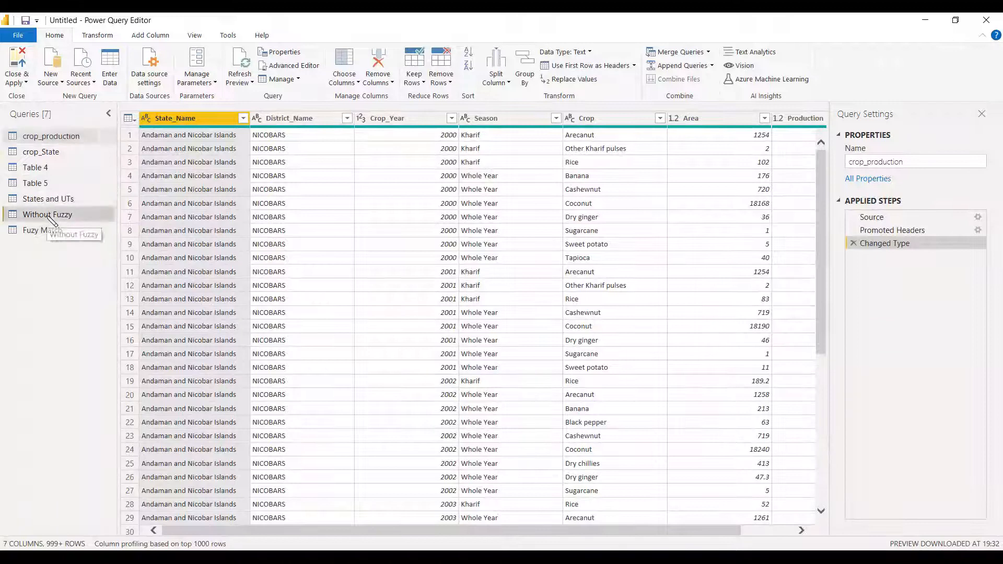
{"action": "right_click", "coordinate": [51, 216]}
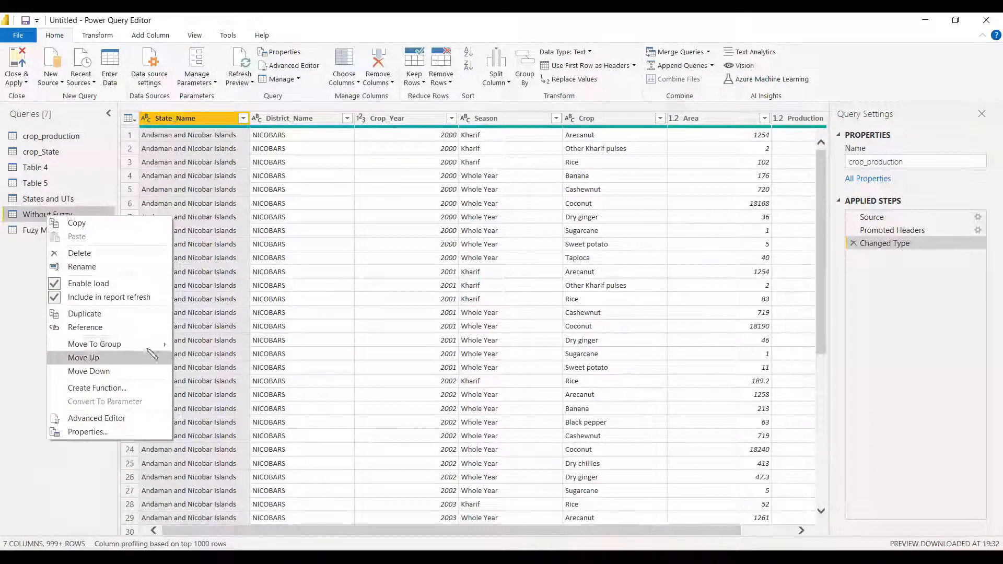
{"action": "left_click", "coordinate": [96, 286]}
{"action": "left_click", "coordinate": [88, 310]}
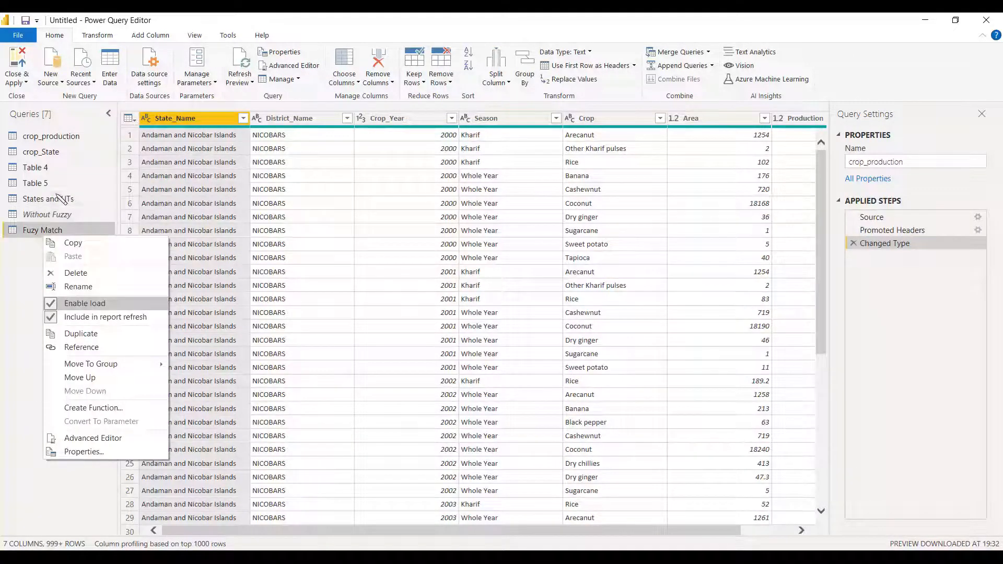
{"action": "right_click", "coordinate": [33, 183]}
{"action": "left_click", "coordinate": [59, 253]}
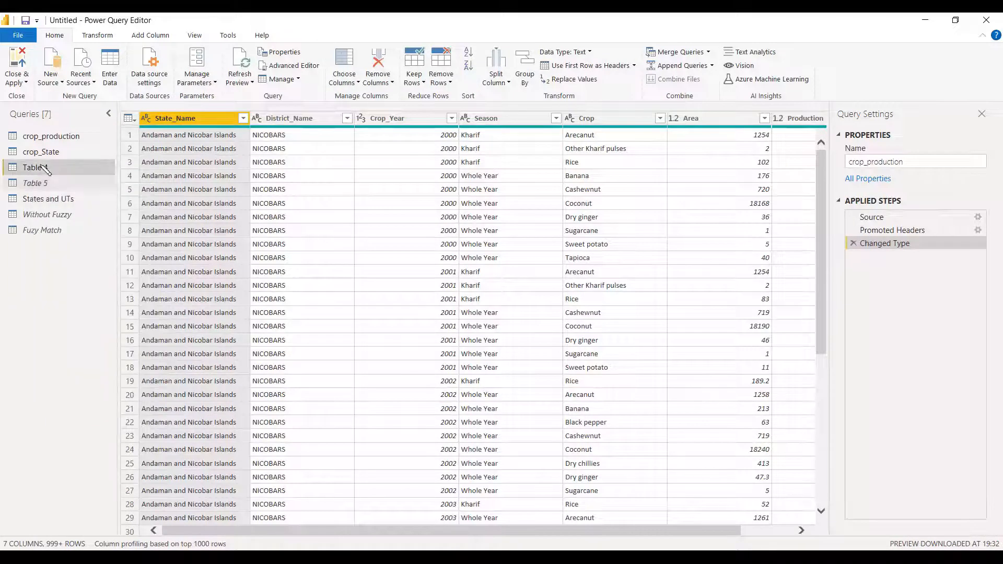
{"action": "right_click", "coordinate": [46, 170]}
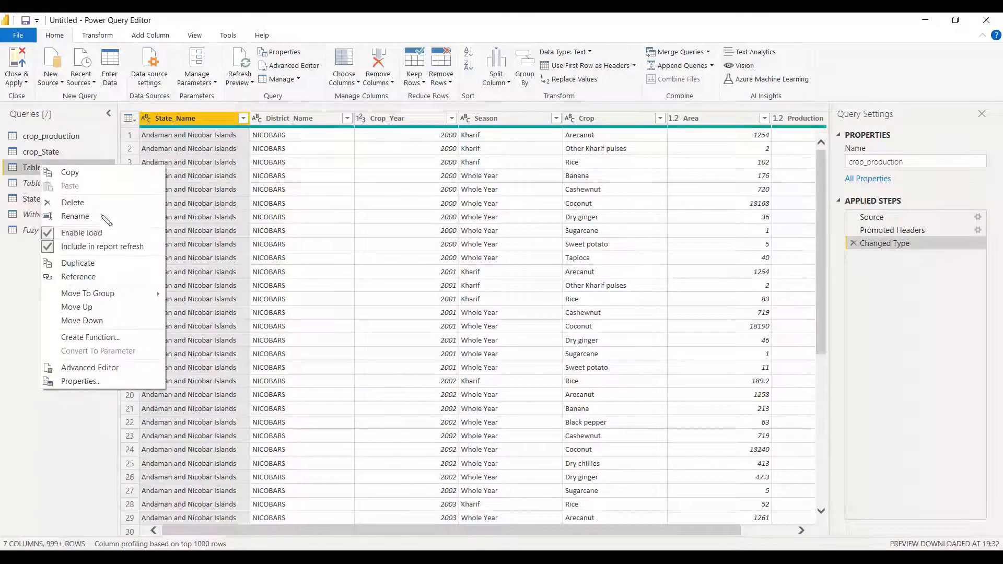
{"action": "right_click", "coordinate": [47, 152]}
{"action": "left_click", "coordinate": [85, 219]}
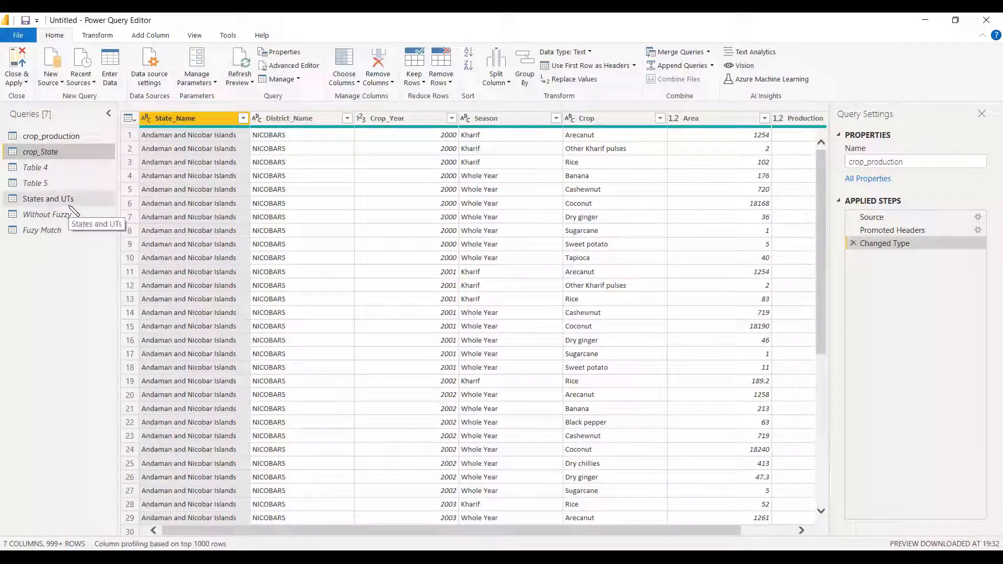
- Create a new query group named Others
{"action": "right_click", "coordinate": [73, 337]}
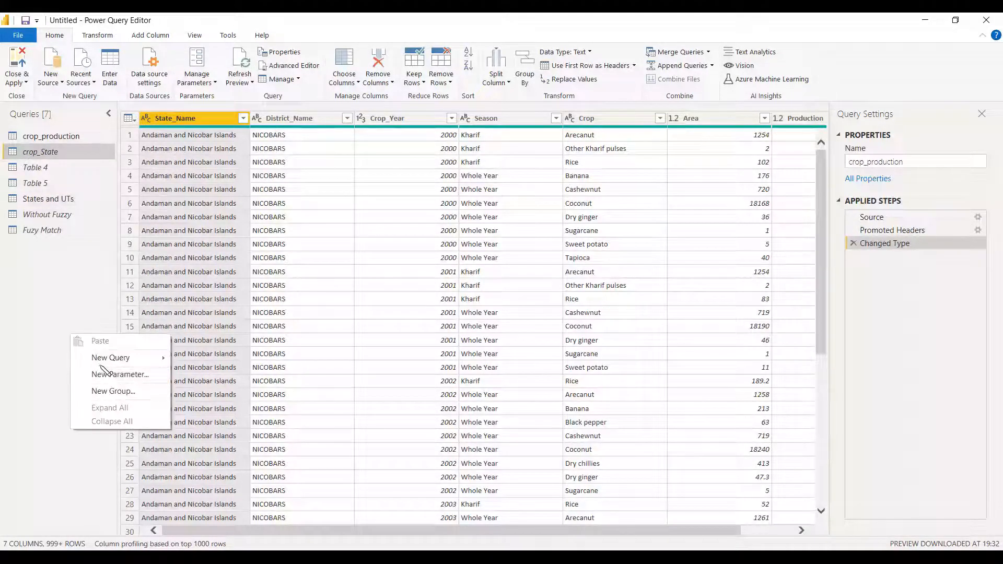
{"action": "left_click", "coordinate": [96, 392]}
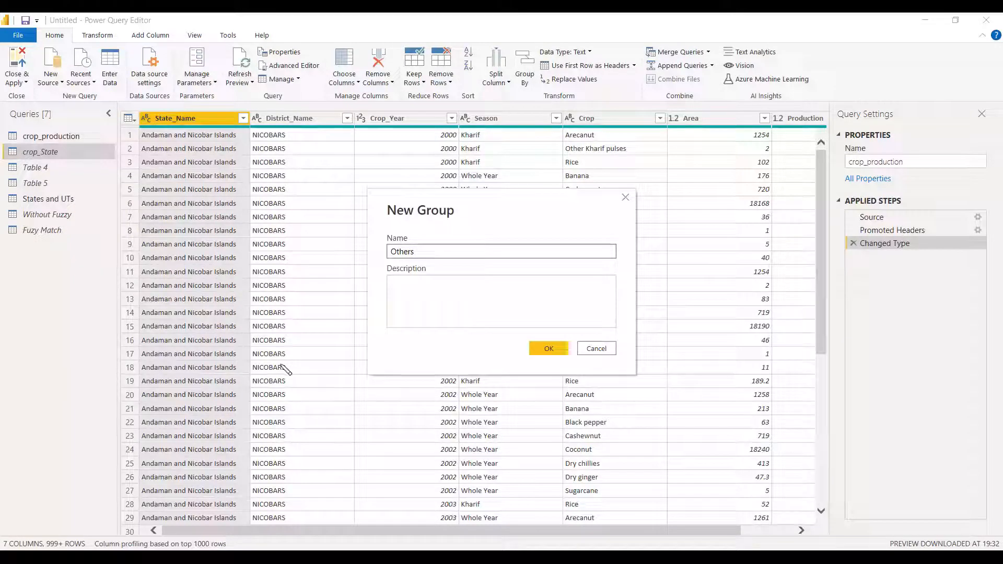
{"action": "left_click", "coordinate": [546, 349]}
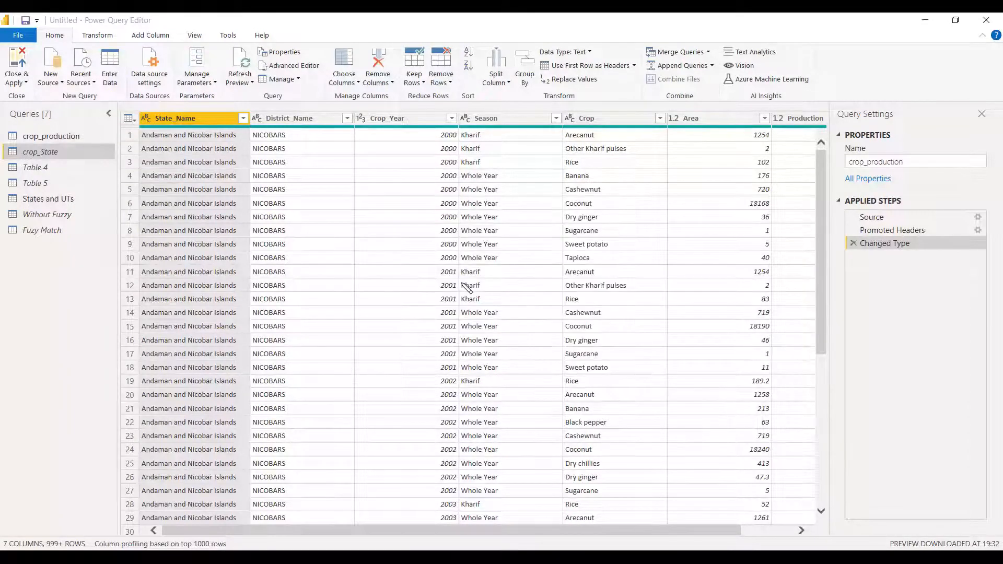
- Move the crop_State, Table 4, Table 5, Without Fuzzy and Fuzy Match queries into the Others group
{"action": "left_click_drag", "start_coordinate": [59, 184], "coordinate": [68, 137]}
{"action": "left_click_drag", "start_coordinate": [63, 199], "coordinate": [67, 137]}
{"action": "left_click_drag", "start_coordinate": [54, 217], "coordinate": [64, 137]}
{"action": "left_click_drag", "start_coordinate": [63, 246], "coordinate": [67, 137]}
{"action": "left_click_drag", "start_coordinate": [61, 268], "coordinate": [66, 137]}
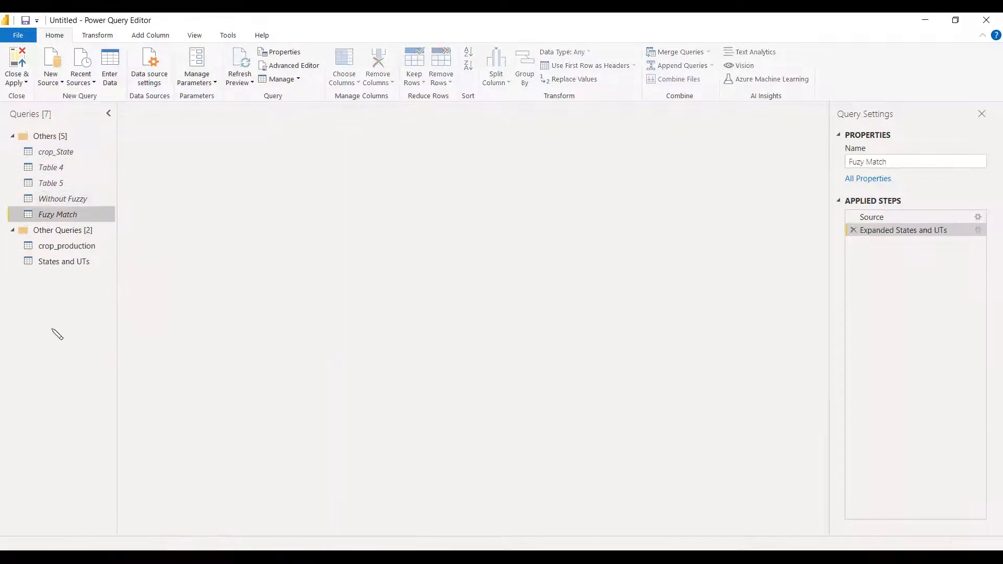
- Examine the two remaining queries, crop_production and States and UTs, checking their state name columns
{"action": "left_click", "coordinate": [59, 246]}
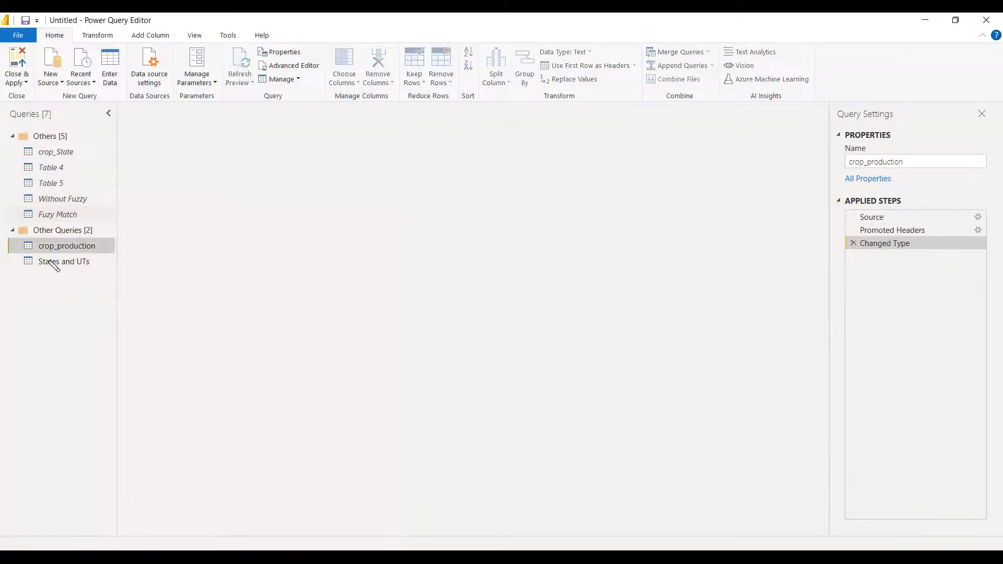
{"action": "left_click", "coordinate": [50, 261]}
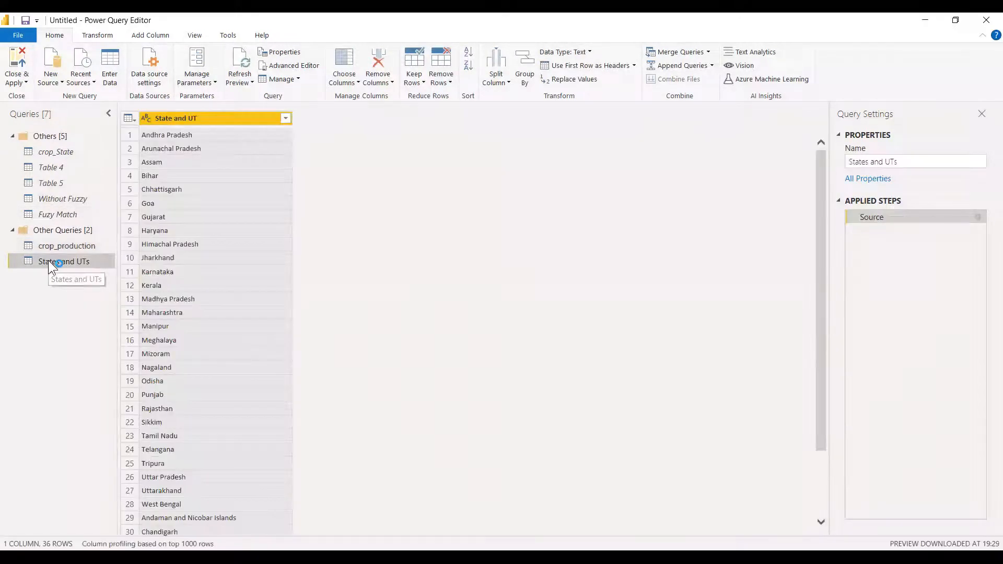
{"action": "scroll", "coordinate": [511, 354], "scroll_direction": "down", "scroll_amount": 3}
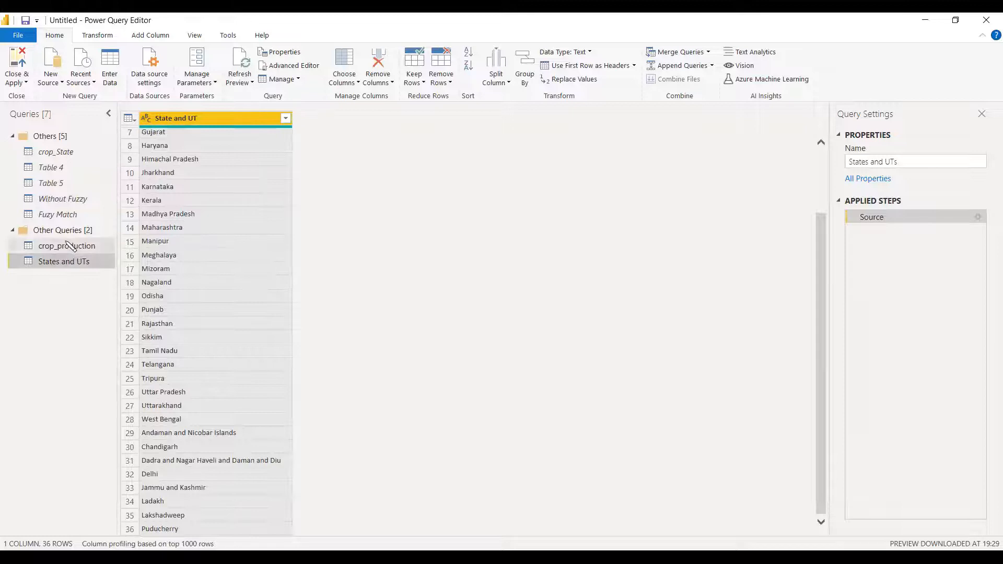
{"action": "left_click", "coordinate": [67, 244]}
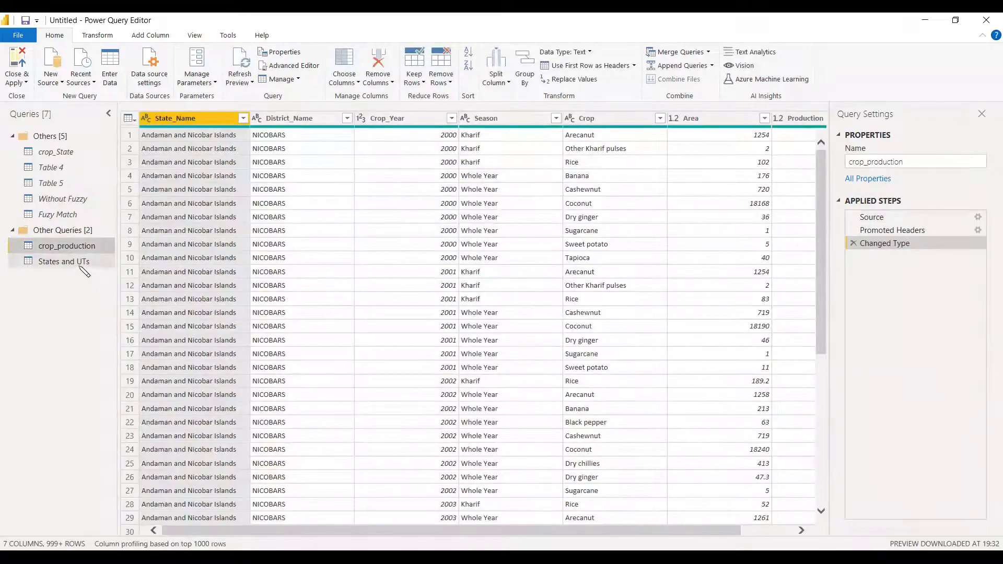
{"action": "left_click", "coordinate": [79, 263]}
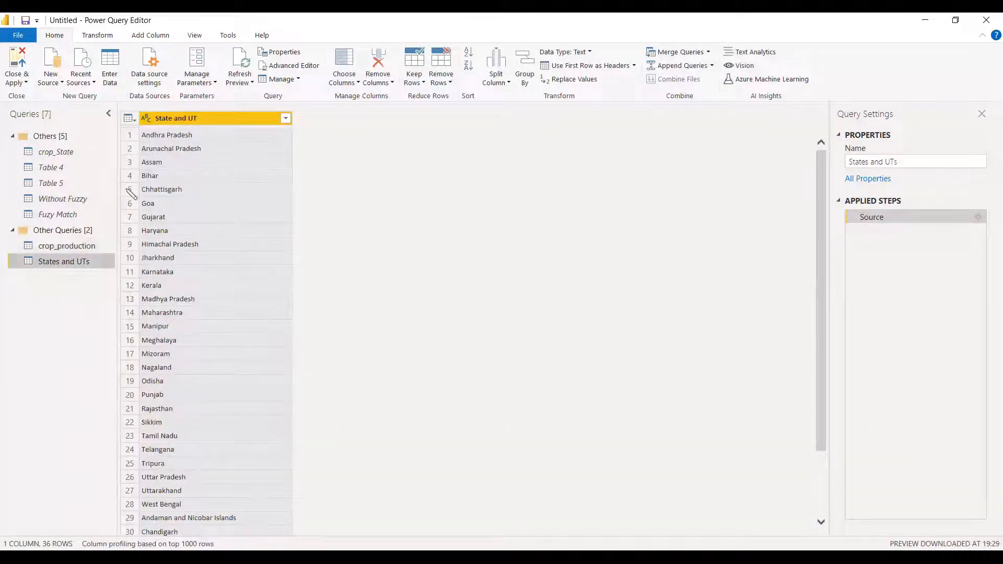
{"action": "left_click", "coordinate": [67, 246]}
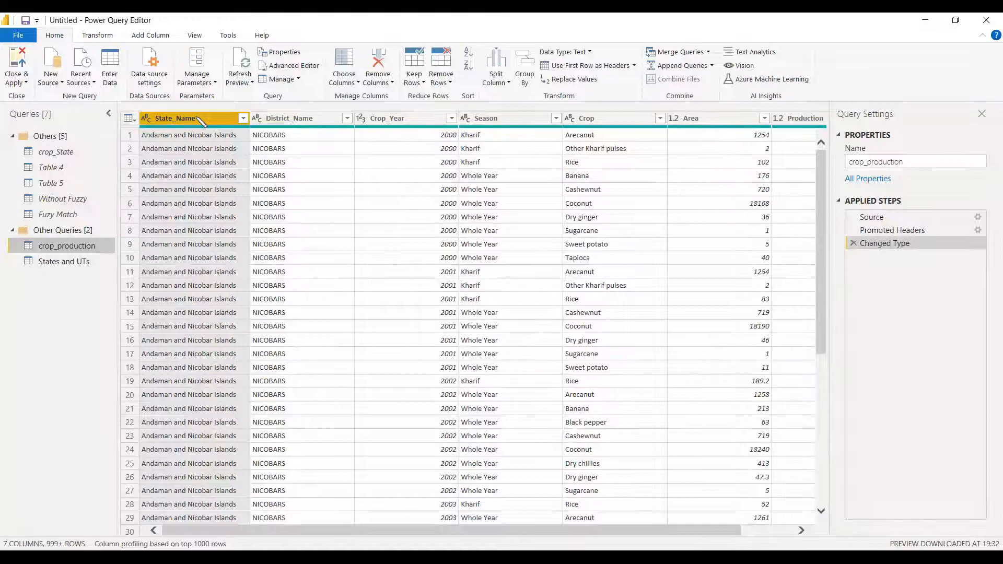
- Add an index column starting from 1 to the States and UTs query
{"action": "left_click", "coordinate": [64, 264]}
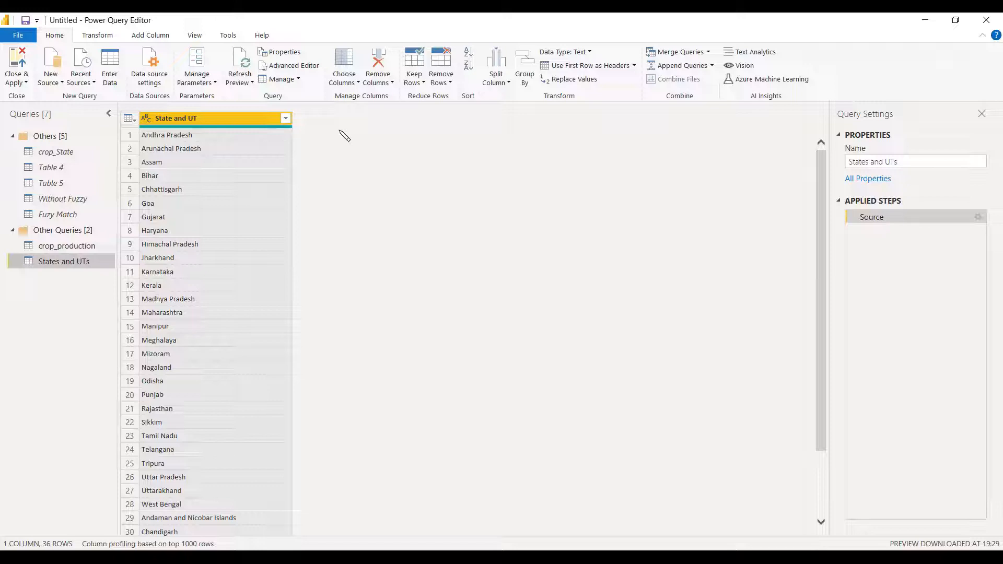
{"action": "left_click", "coordinate": [103, 35]}
{"action": "left_click", "coordinate": [152, 36]}
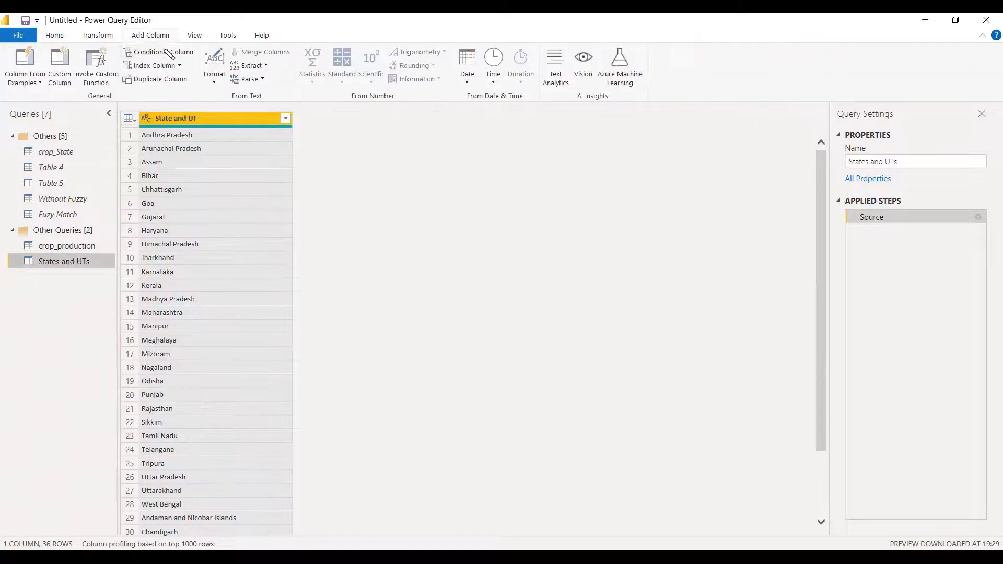
{"action": "left_click", "coordinate": [180, 66]}
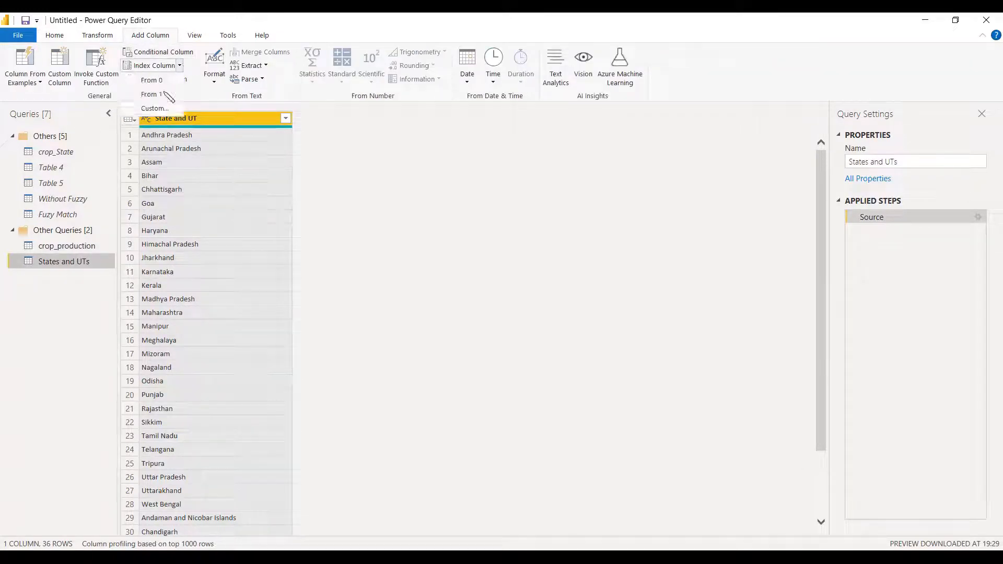
{"action": "left_click", "coordinate": [166, 94]}
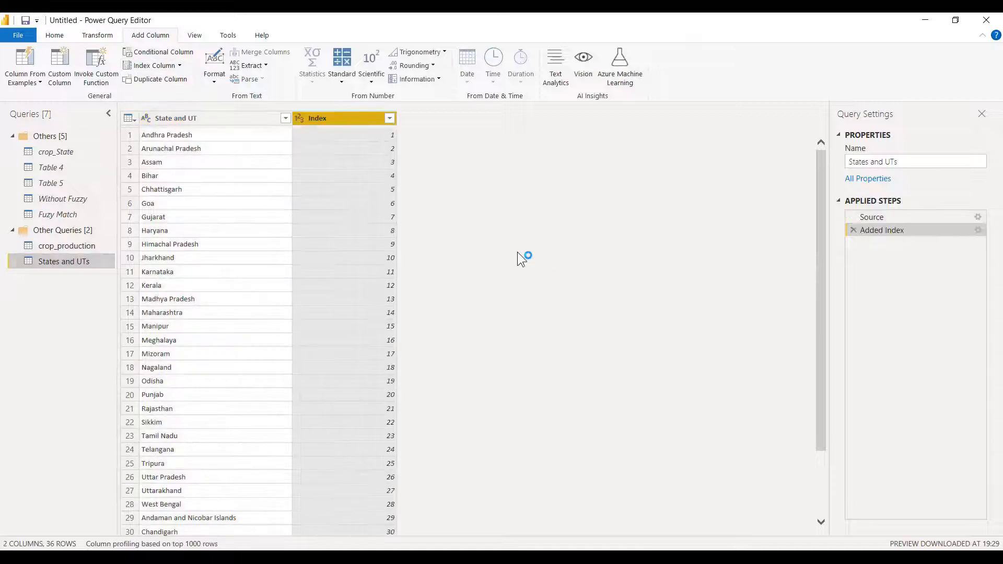
- Rename the index column of the States and UTs query State ID
{"action": "right_click", "coordinate": [333, 121]}
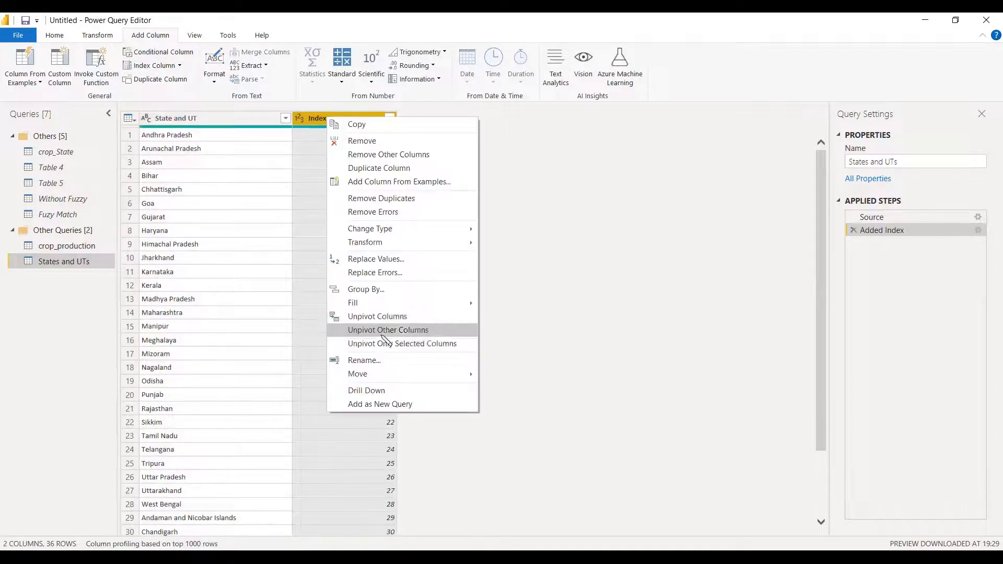
{"action": "left_click", "coordinate": [384, 360]}
{"action": "type", "text": "State ID"}
{"action": "key", "text": "Return"}
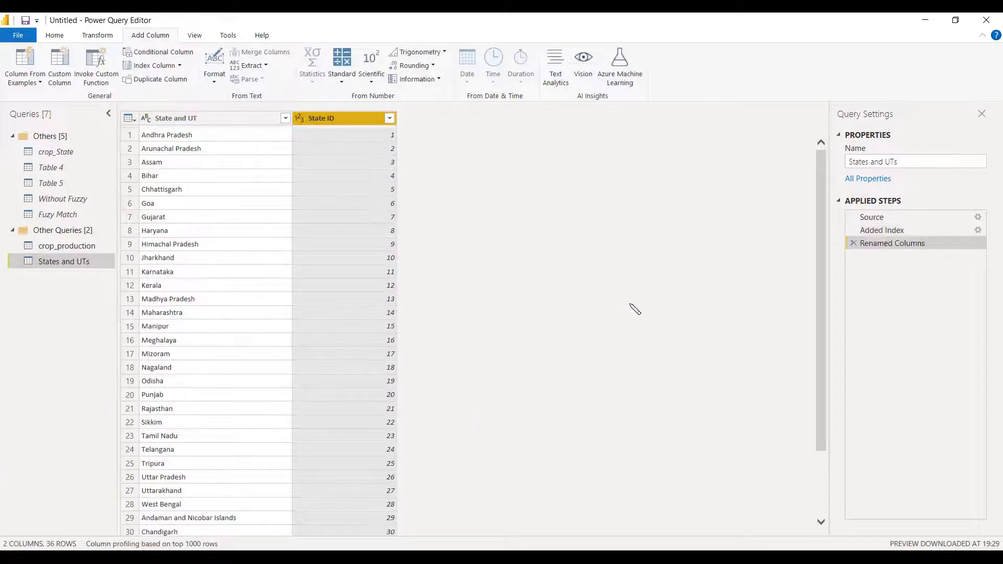
- Compare the State_Name values in crop_production with the full State and UT list and its State ID column
{"action": "left_click", "coordinate": [63, 246]}
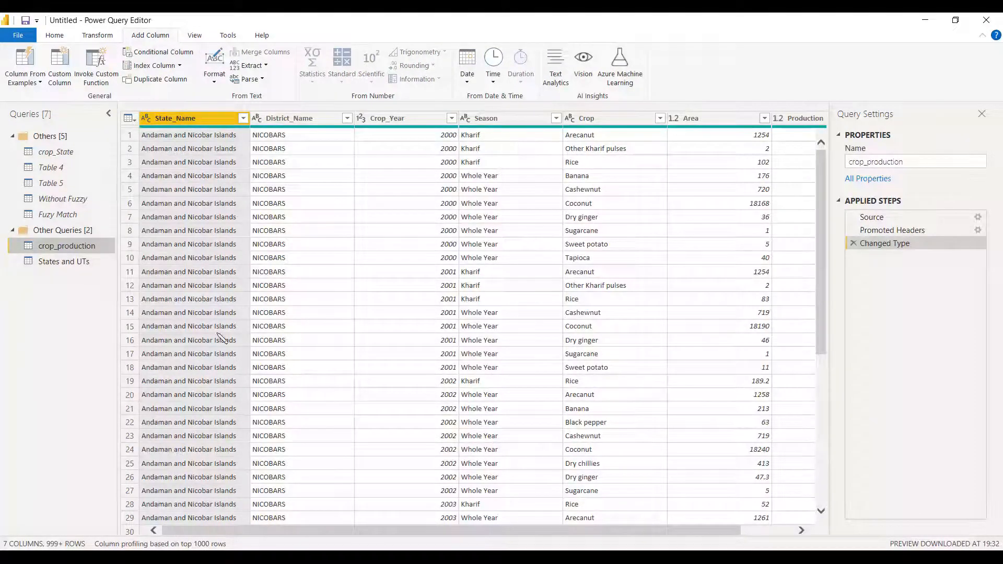
{"action": "left_click", "coordinate": [61, 266]}
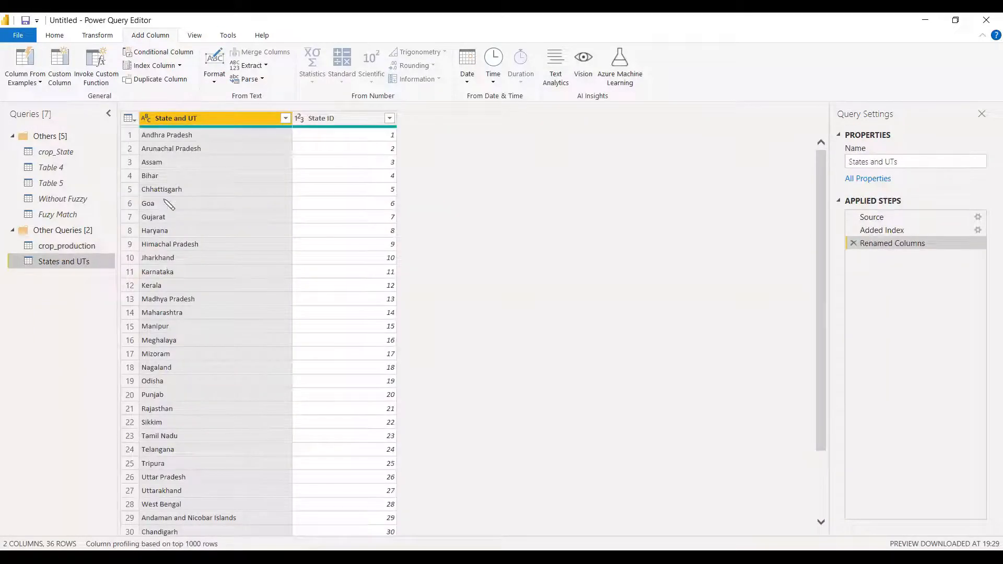
{"action": "scroll", "coordinate": [282, 403], "scroll_direction": "down", "scroll_amount": 2}
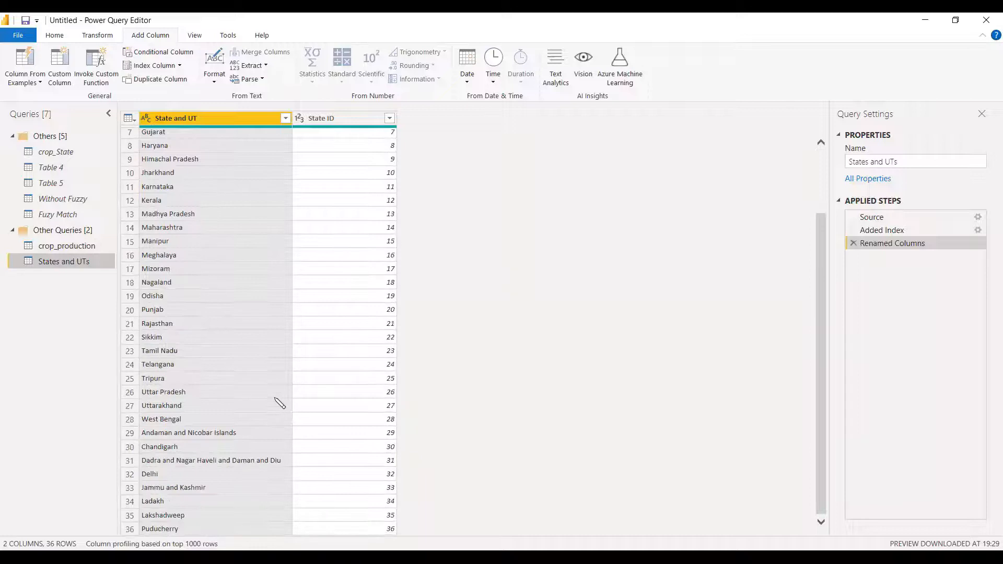
- Set up a left outer merge of crop_production with States and UTs, matching State_Name to State and UT
{"action": "left_click", "coordinate": [58, 247]}
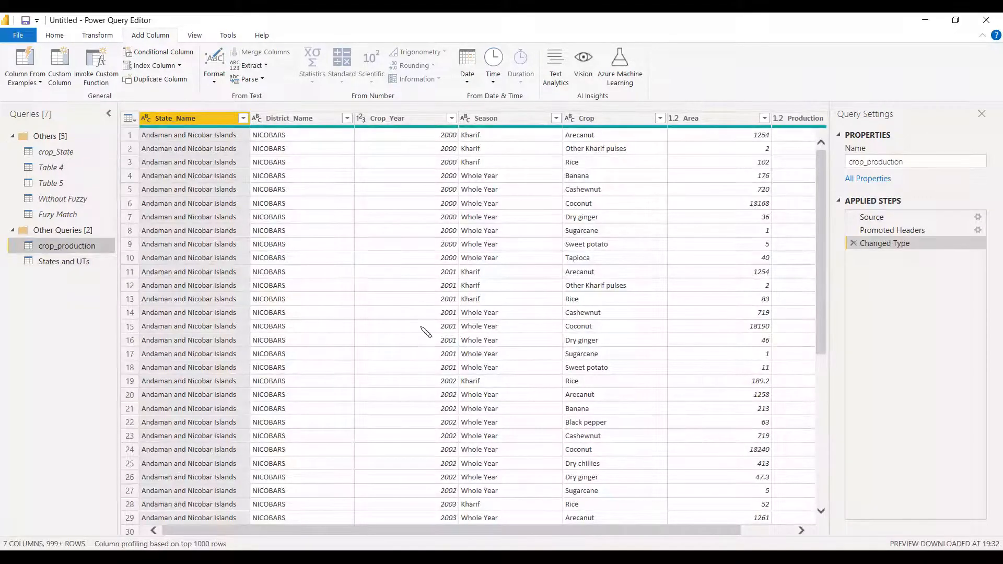
{"action": "left_click_drag", "start_coordinate": [461, 531], "coordinate": [629, 538]}
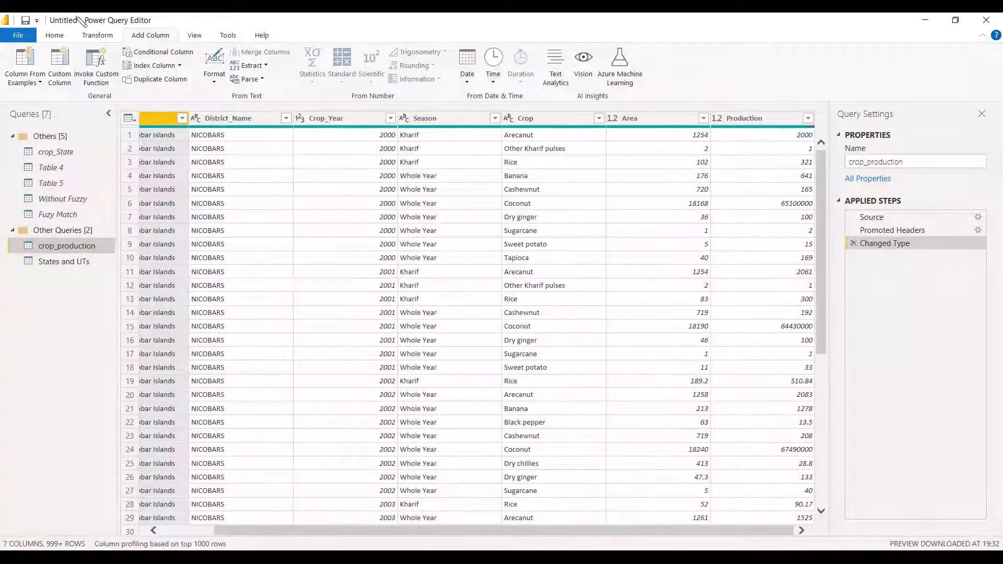
{"action": "left_click", "coordinate": [57, 35]}
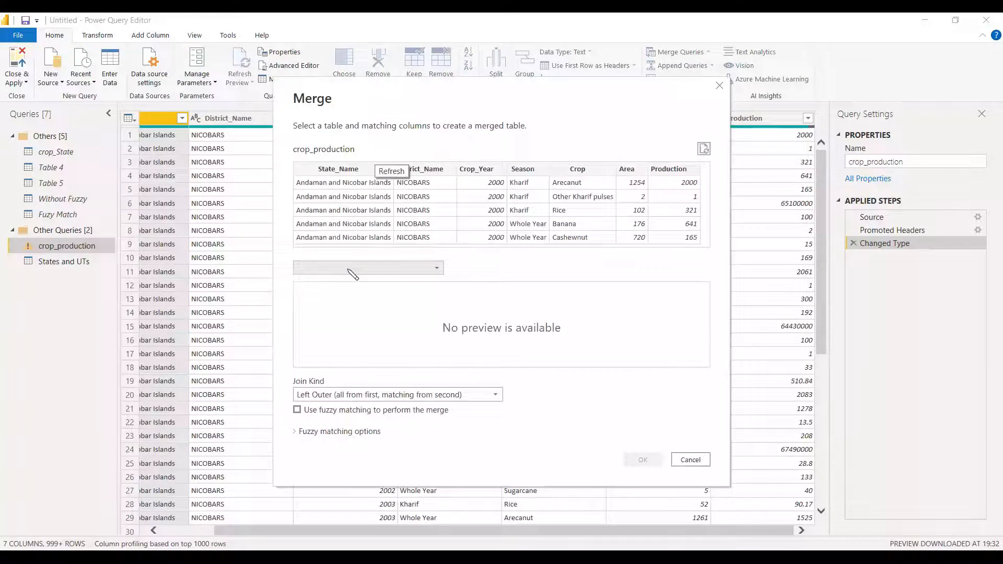
{"action": "left_click", "coordinate": [349, 268]}
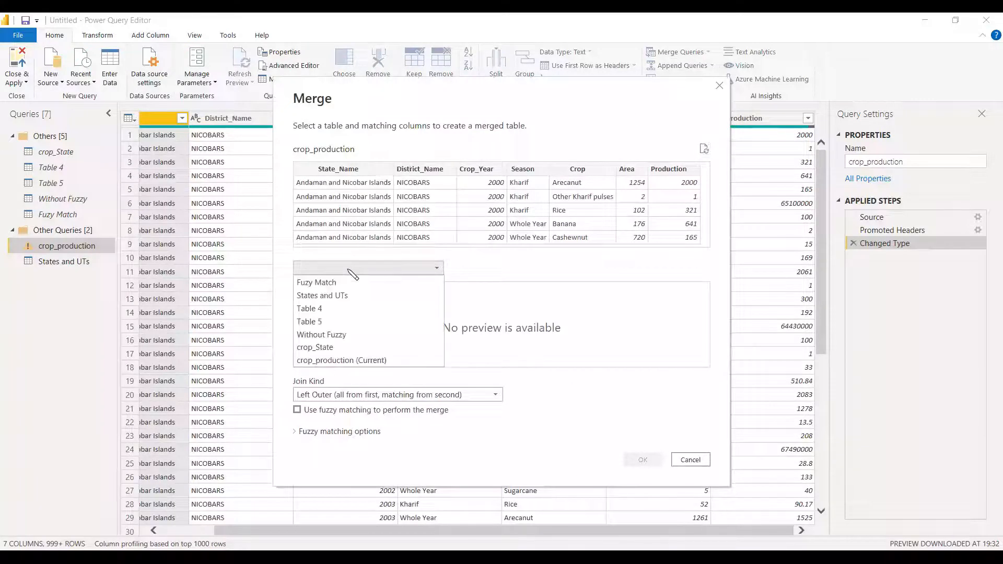
{"action": "left_click", "coordinate": [351, 297]}
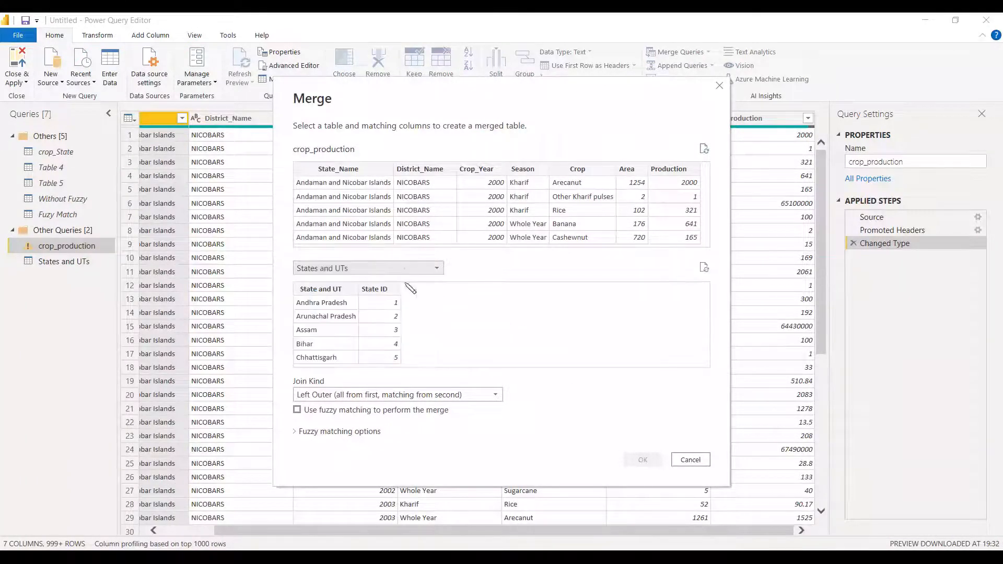
{"action": "left_click", "coordinate": [339, 169]}
{"action": "left_click", "coordinate": [319, 290]}
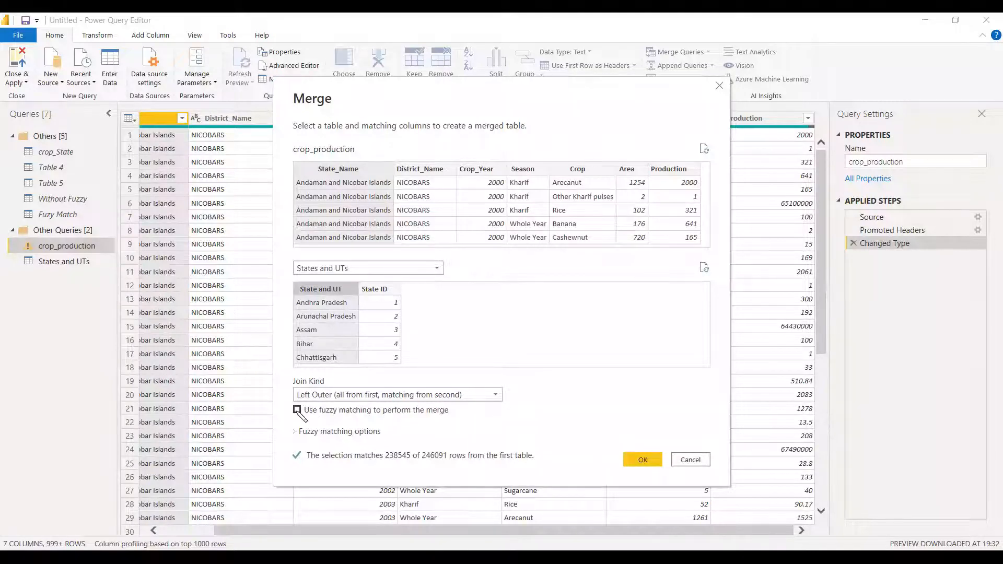
- Enable fuzzy matching with a similarity threshold of 0.6 and carry out the merge
{"action": "left_click", "coordinate": [298, 411]}
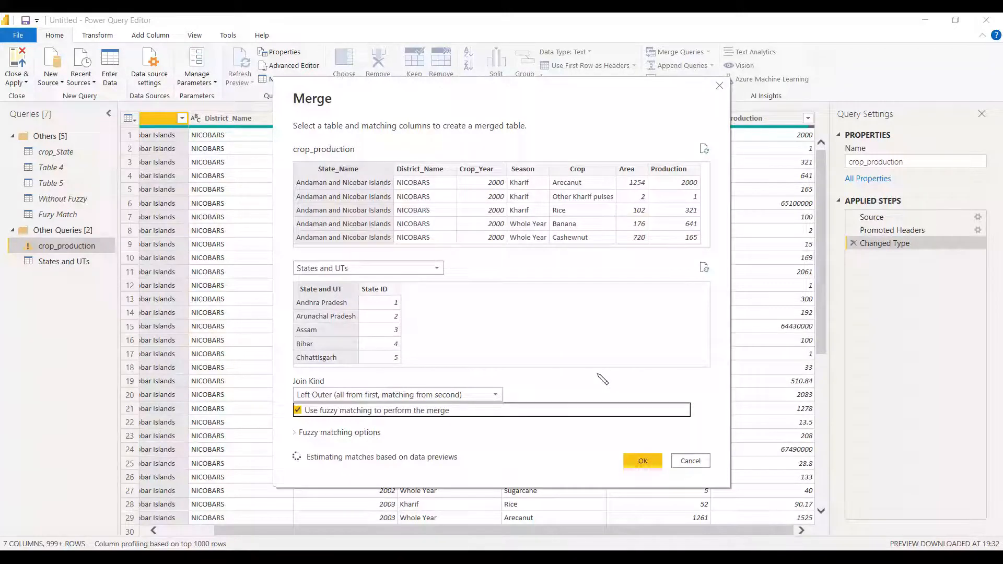
{"action": "left_click", "coordinate": [295, 438]}
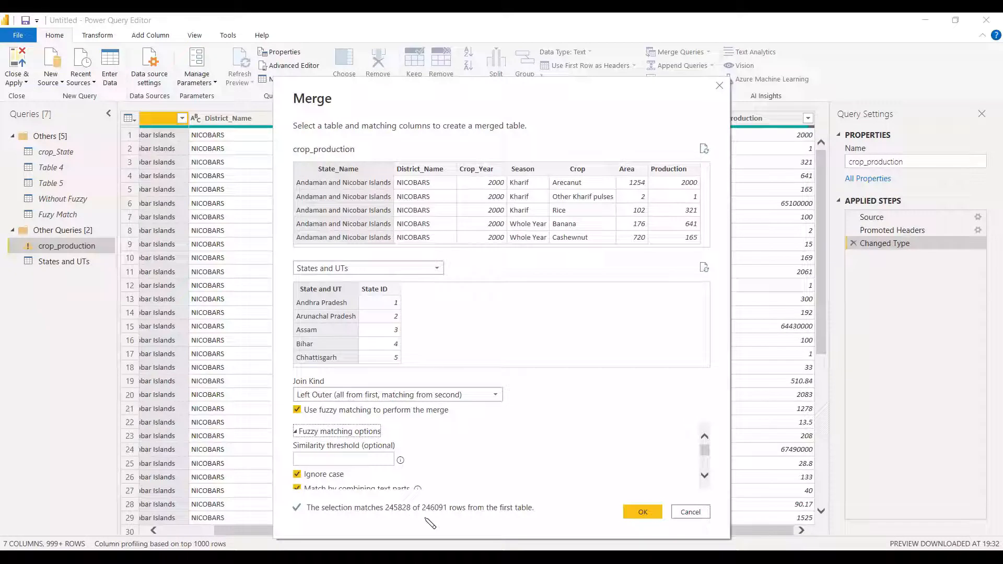
{"action": "key", "text": "Tab"}
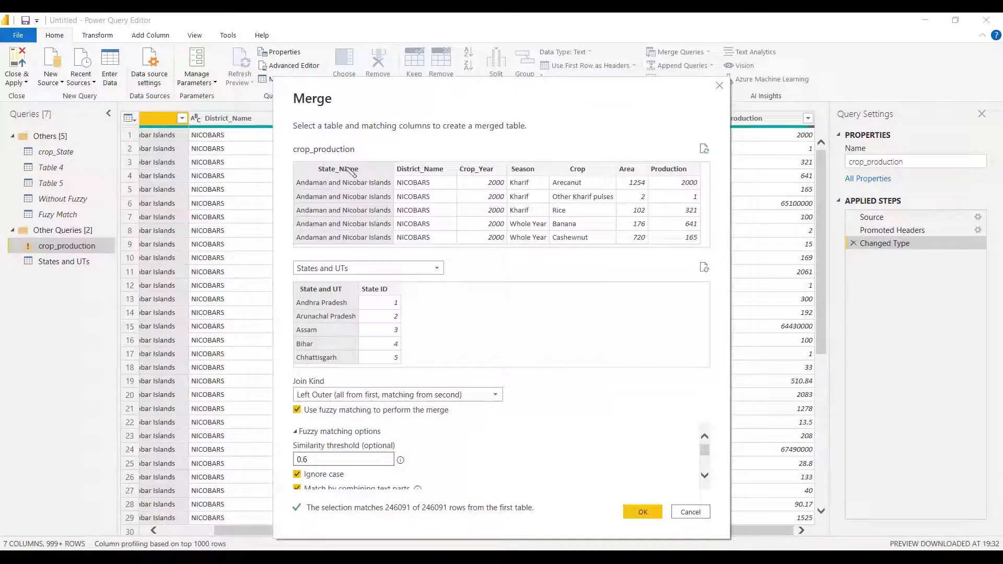
{"action": "left_click", "coordinate": [642, 508]}
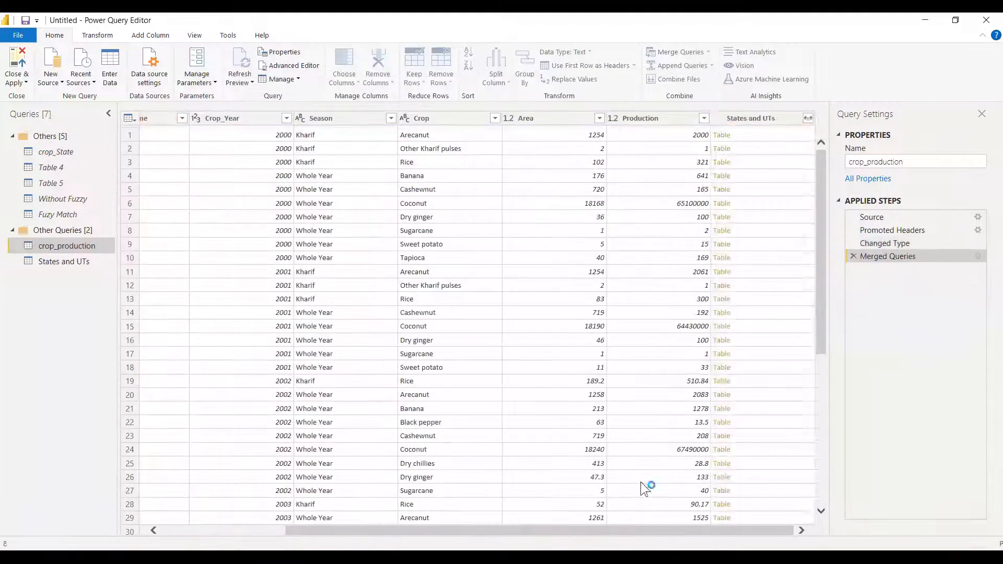
- Expand the merged States and UTs column to only State ID, keeping the original column name as prefix
{"action": "left_click", "coordinate": [808, 119]}
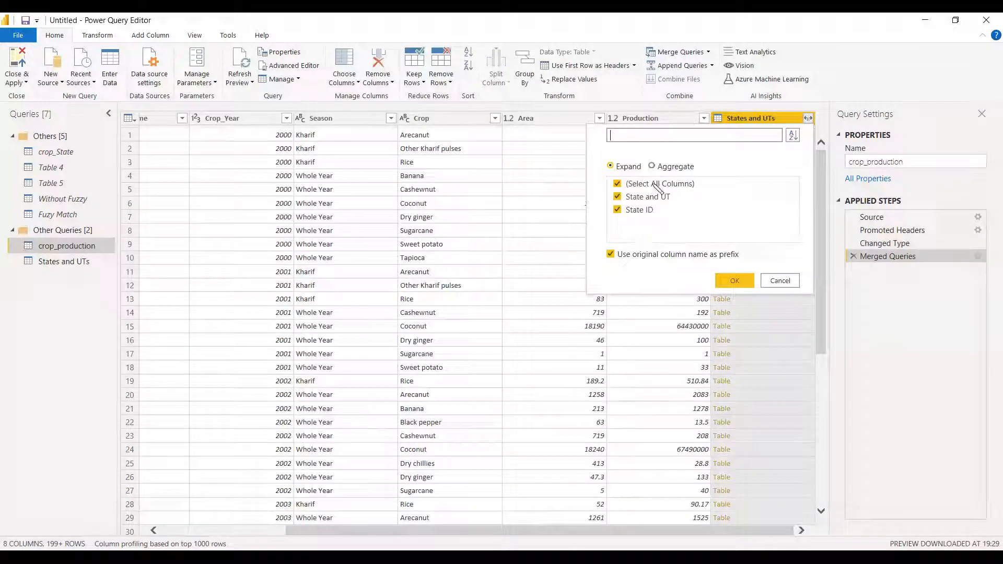
{"action": "left_click", "coordinate": [618, 184]}
{"action": "left_click", "coordinate": [617, 210]}
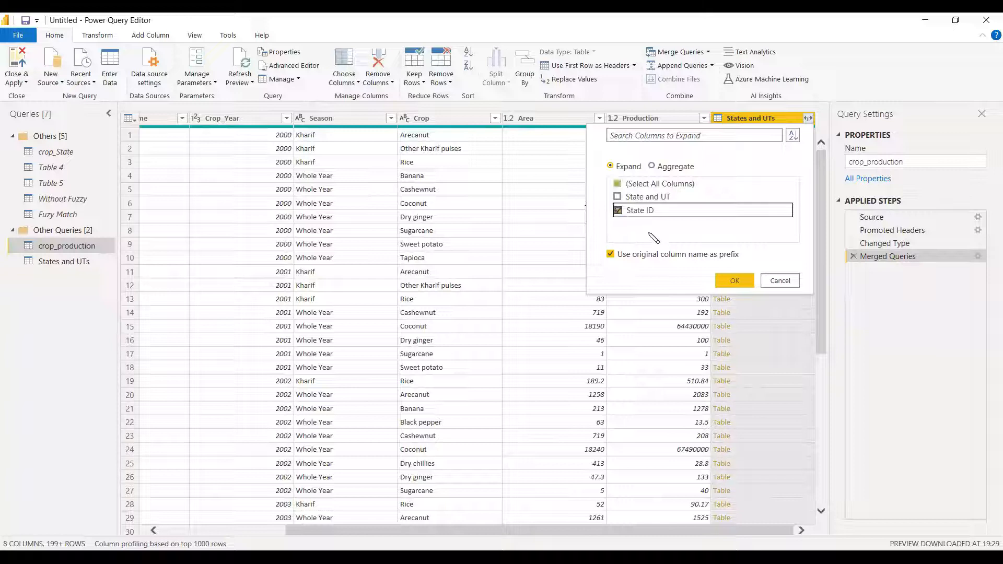
{"action": "left_click", "coordinate": [733, 282]}
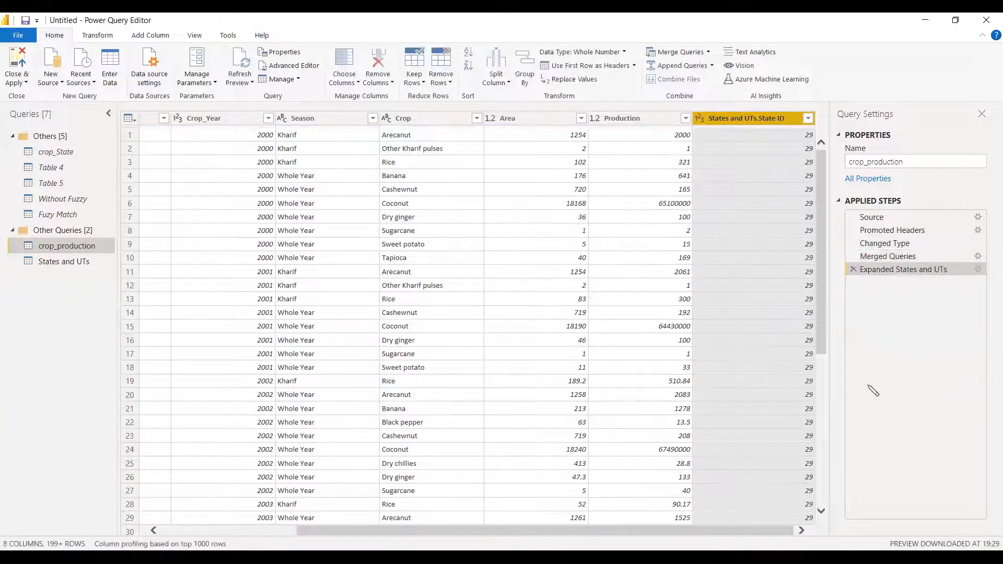
- Move the States and UTs.State ID column between State_Name and District_Name
{"action": "mouse_move", "coordinate": [634, 535]}
{"action": "left_mouse_down"}
{"action": "mouse_move", "coordinate": [482, 532]}
{"action": "mouse_move", "coordinate": [633, 532]}
{"action": "left_mouse_up"}
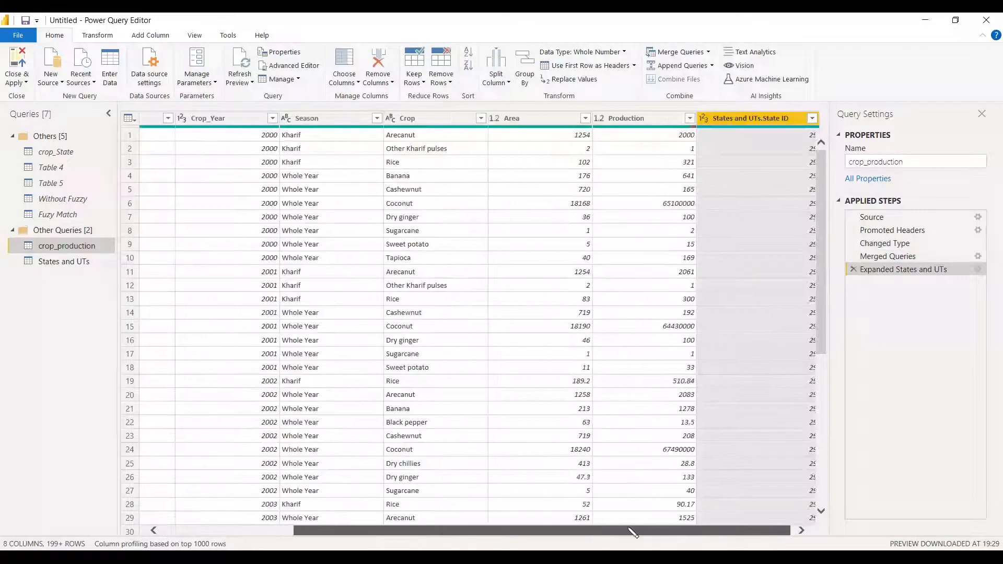
{"action": "left_click_drag", "start_coordinate": [729, 120], "coordinate": [230, 128]}
{"action": "left_click_drag", "start_coordinate": [403, 121], "coordinate": [313, 125]}
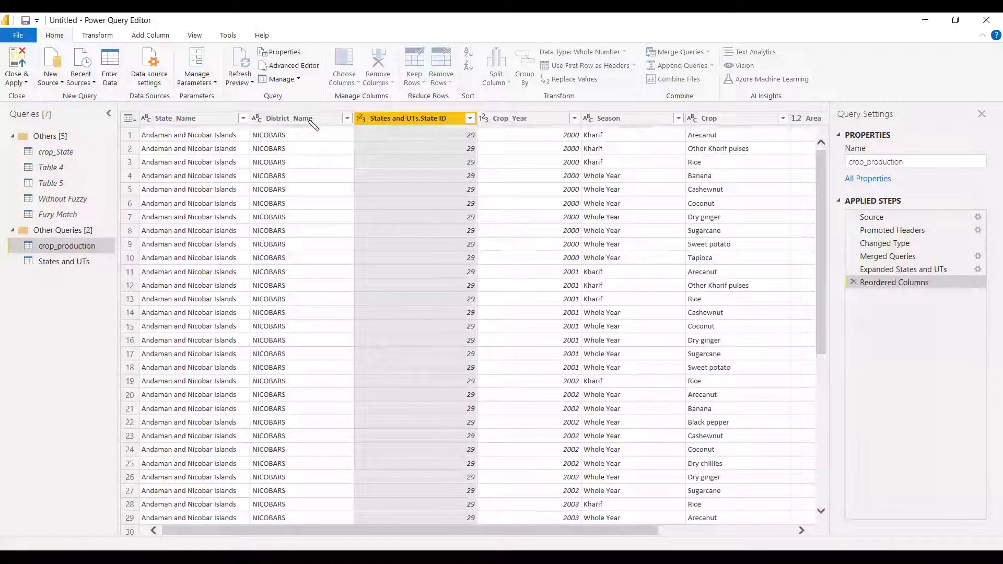
- Remove the State_Name column from the crop_production query
{"action": "left_click", "coordinate": [174, 119]}
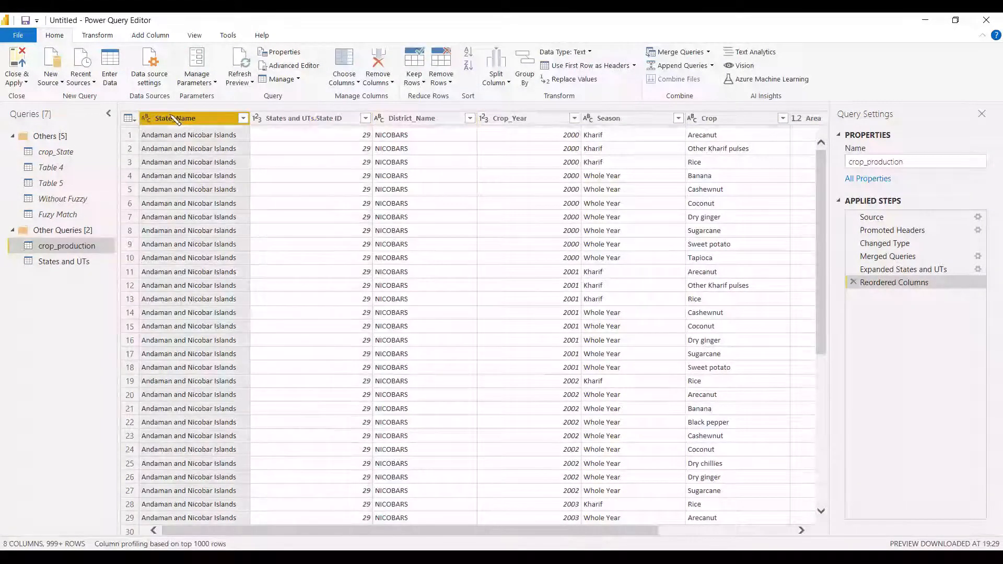
{"action": "right_click", "coordinate": [171, 116]}
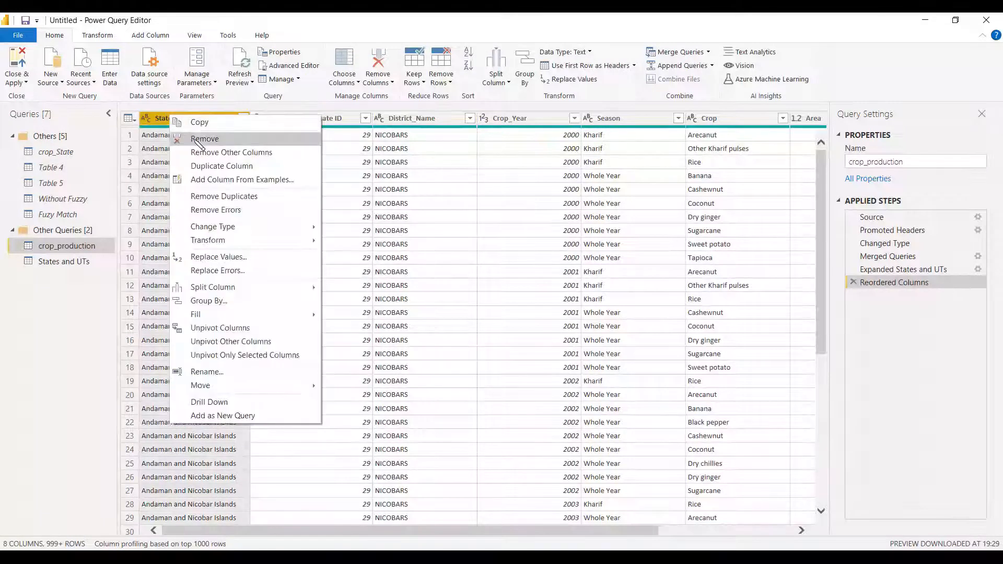
{"action": "left_click", "coordinate": [199, 140]}
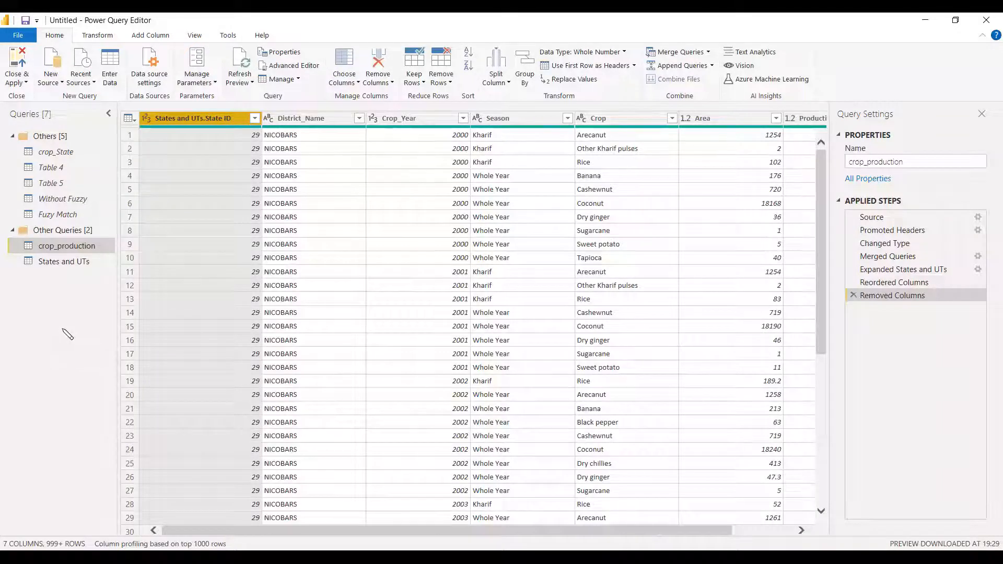
{"action": "right_click", "coordinate": [212, 120]}
{"action": "left_click", "coordinate": [86, 342]}
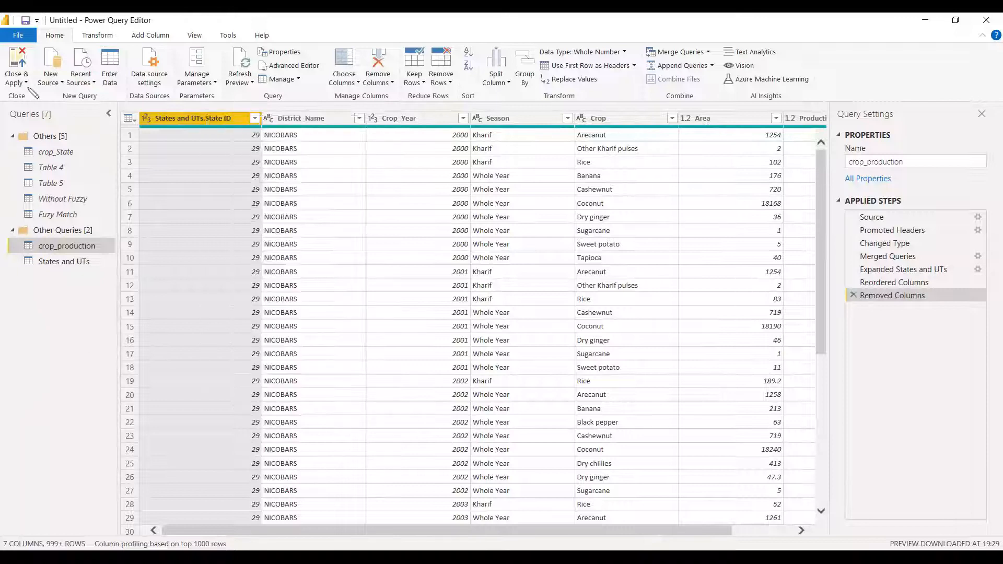
- Apply the query changes, close the query editor and expand the field lists of crop_production and States and UTs
{"action": "left_click", "coordinate": [27, 83]}
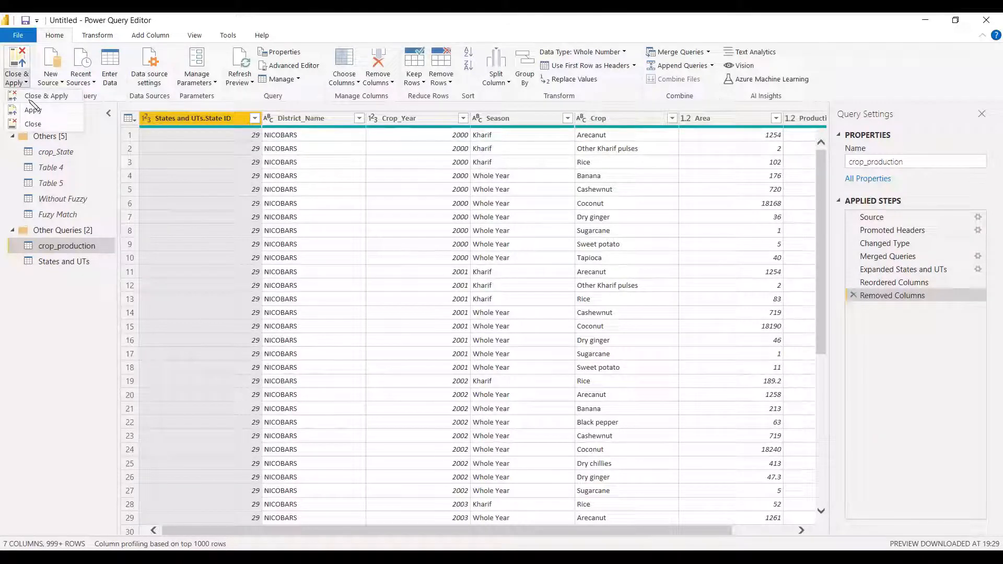
{"action": "left_click", "coordinate": [97, 405]}
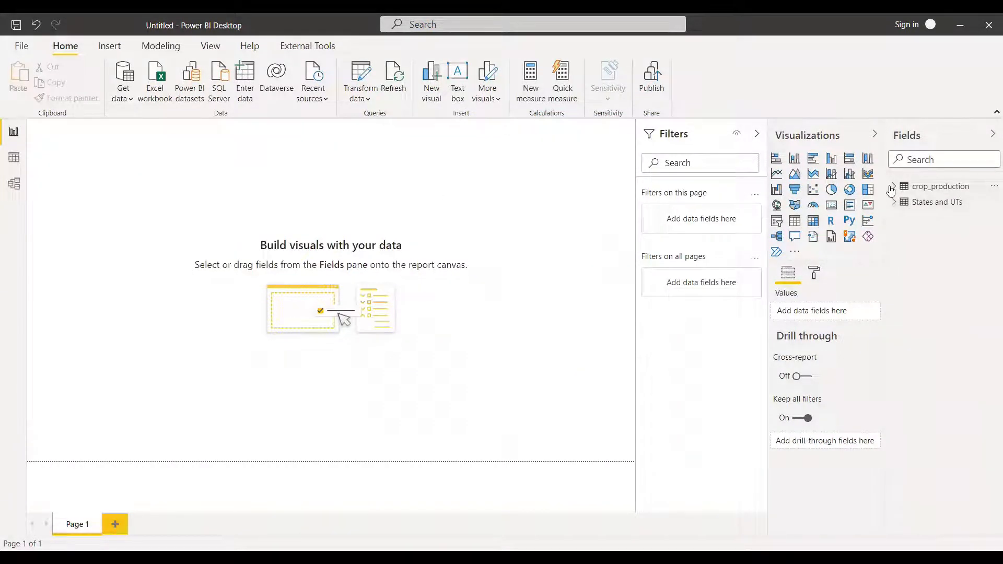
{"action": "left_click", "coordinate": [894, 187]}
{"action": "left_click", "coordinate": [896, 312]}
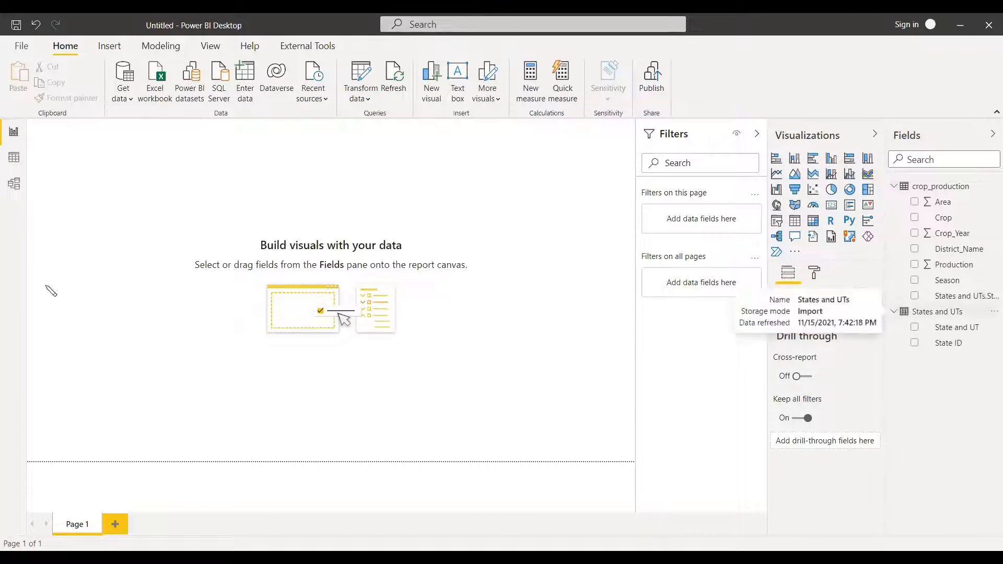
- Check the relationship between crop_production and States and UTs in the data model, and return to the report
{"action": "left_click", "coordinate": [12, 186]}
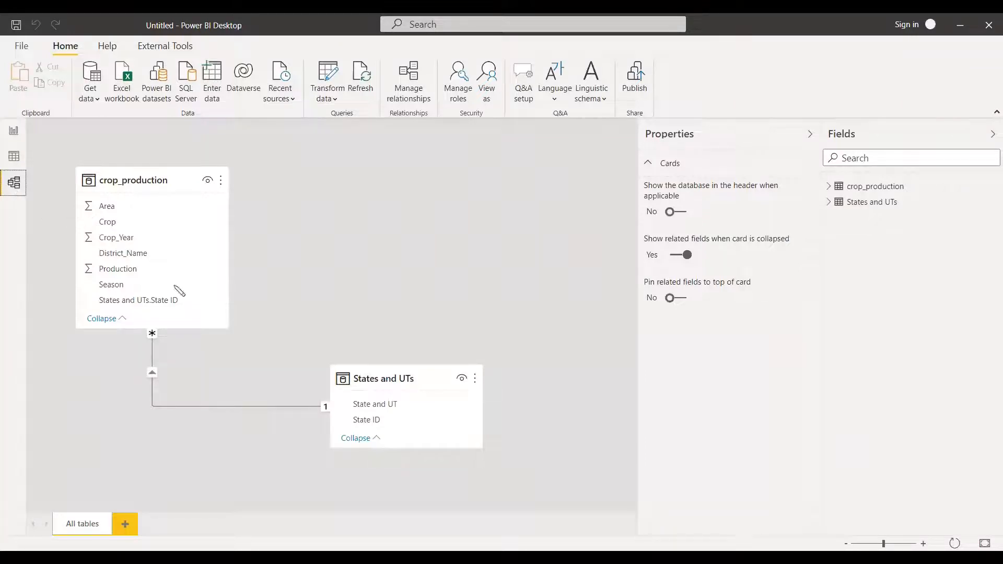
{"action": "left_click", "coordinate": [810, 136]}
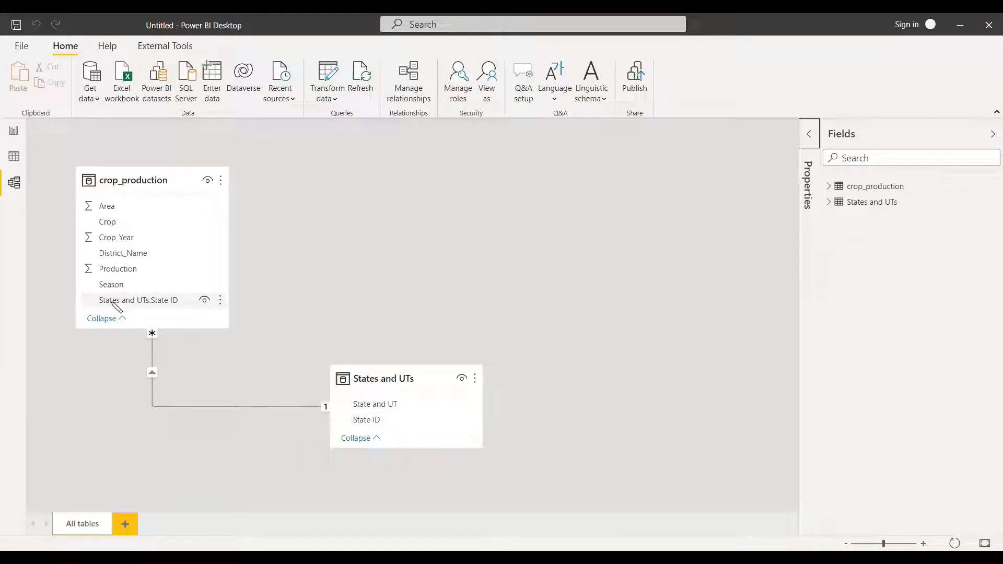
{"action": "left_click", "coordinate": [14, 134]}
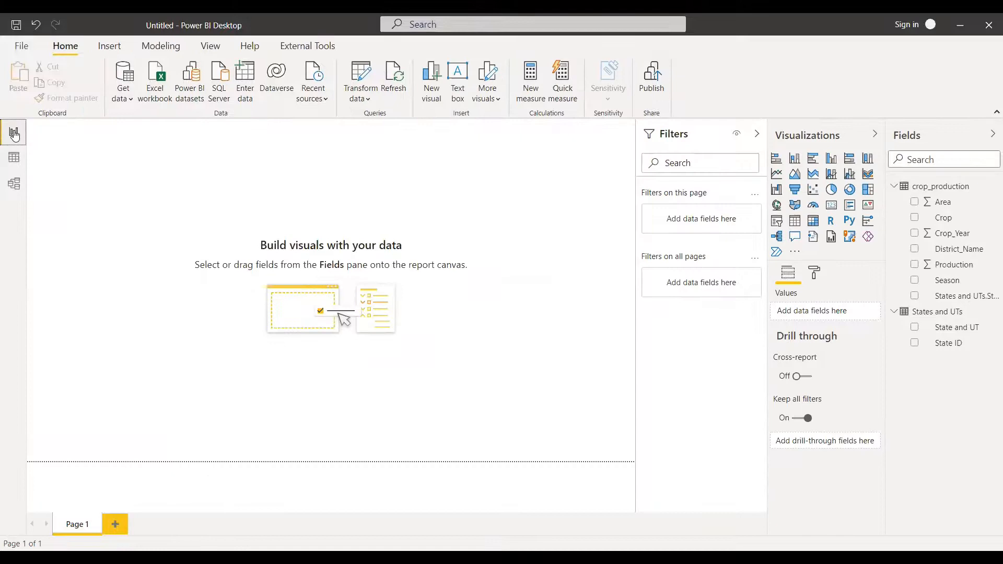
- Add a card visual to the report page showing the sum of Production, with the Filters pane collapsed
{"action": "left_click", "coordinate": [758, 134]}
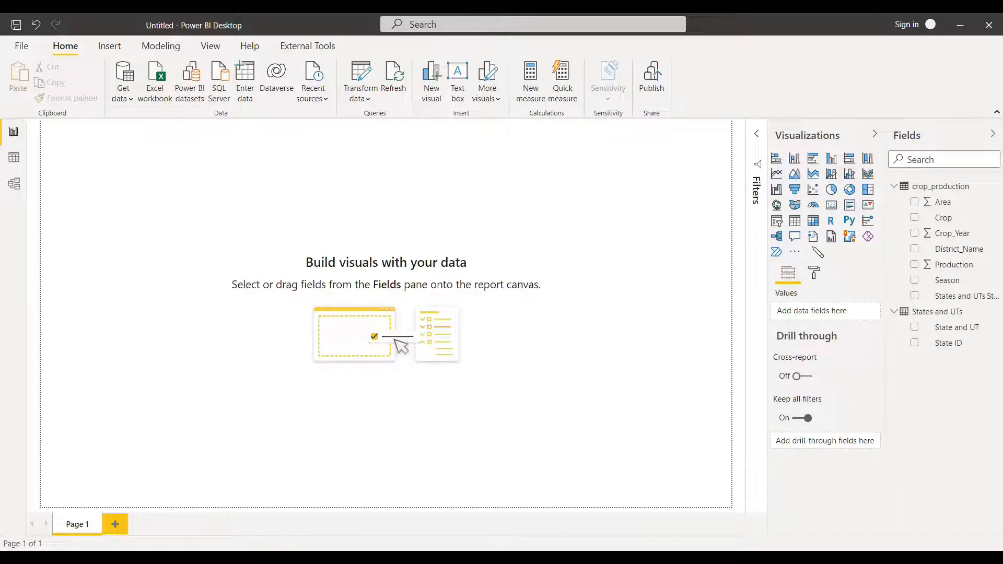
{"action": "left_click", "coordinate": [832, 207]}
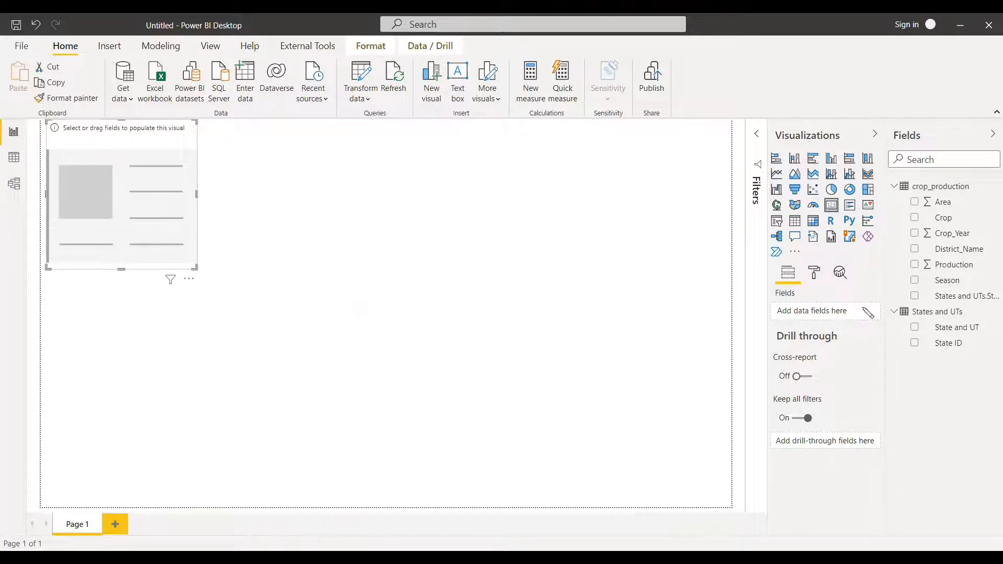
{"action": "left_click", "coordinate": [915, 265]}
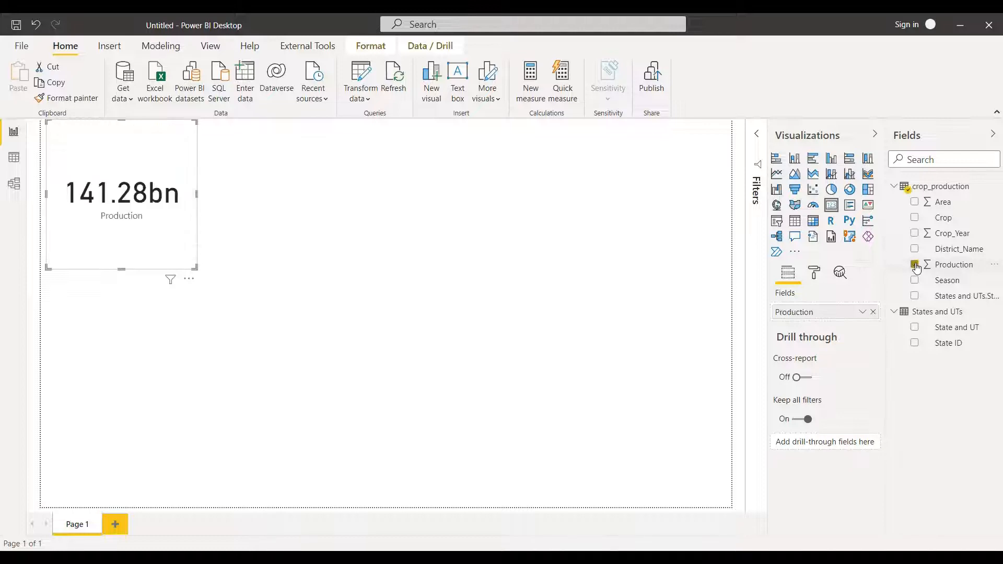
{"action": "left_click", "coordinate": [863, 312]}
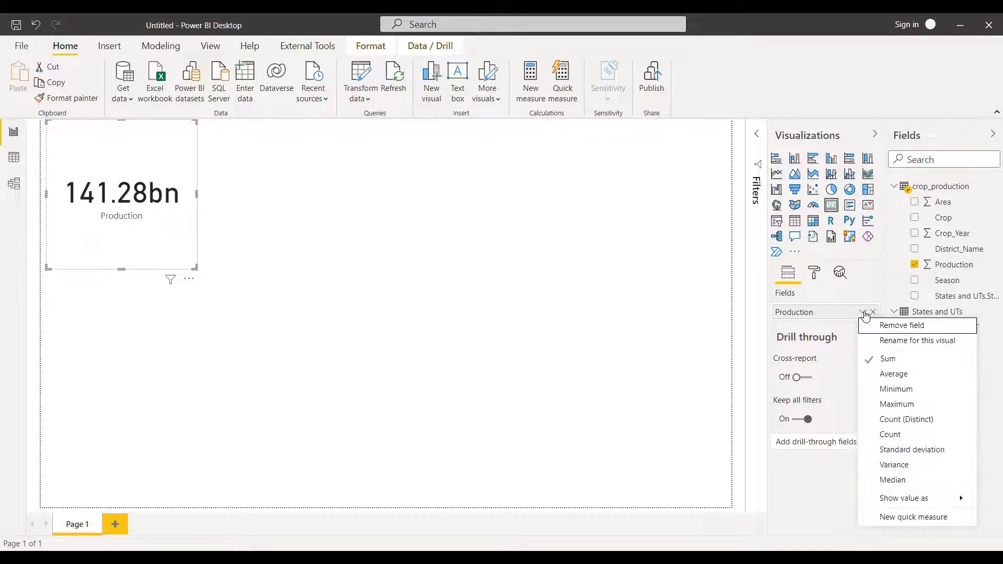
{"action": "left_click", "coordinate": [287, 291]}
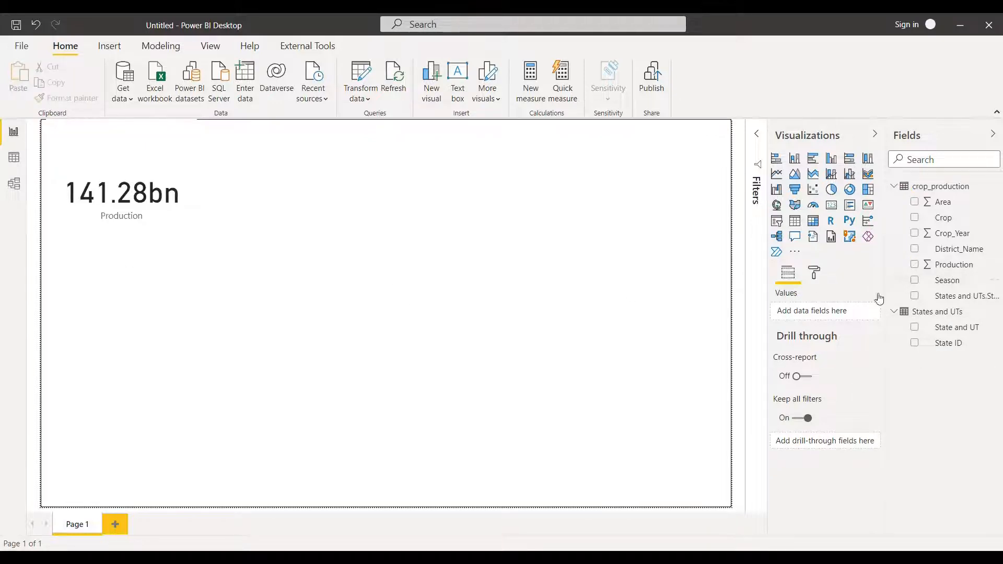
- Add a State and UT slicer below the card and filter the page to Delhi
{"action": "left_click", "coordinate": [777, 221]}
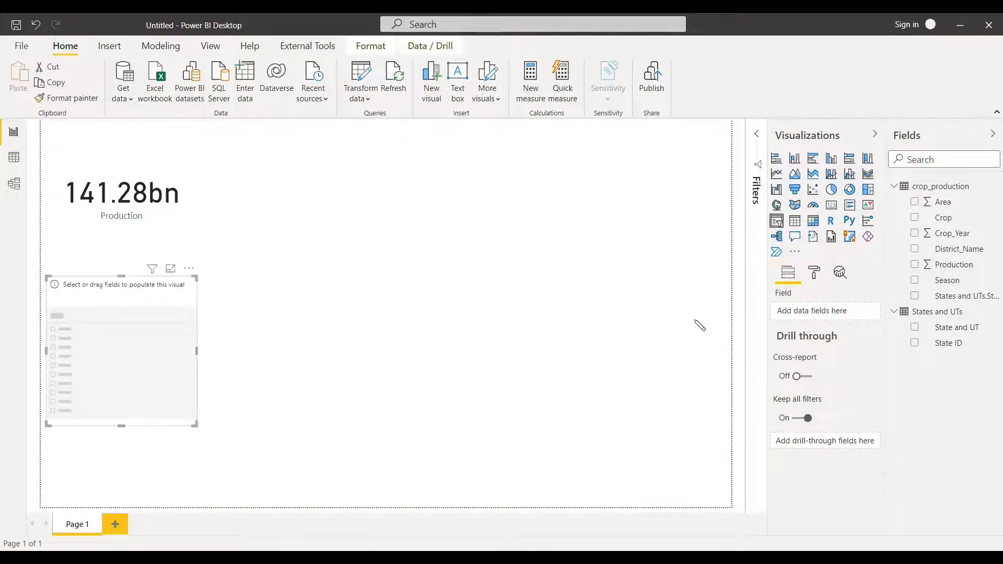
{"action": "left_click", "coordinate": [915, 327]}
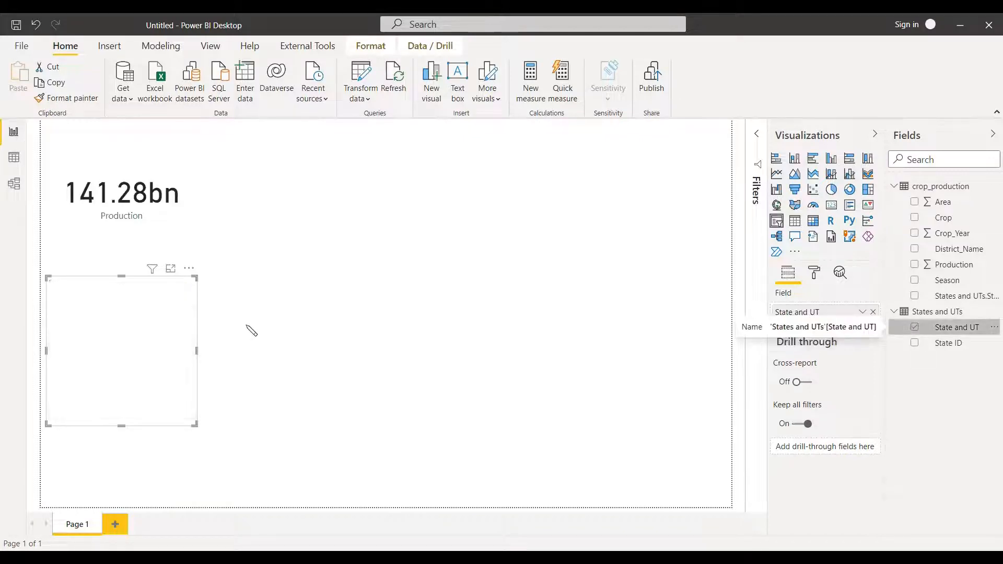
{"action": "scroll", "coordinate": [98, 355], "scroll_direction": "down", "scroll_amount": 8}
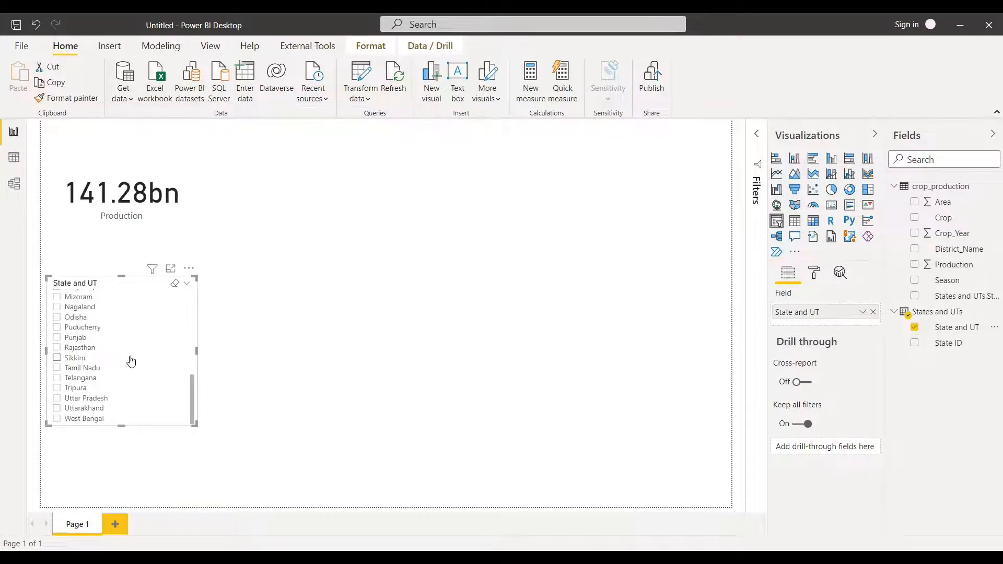
{"action": "scroll", "coordinate": [131, 361], "scroll_direction": "up", "scroll_amount": 8}
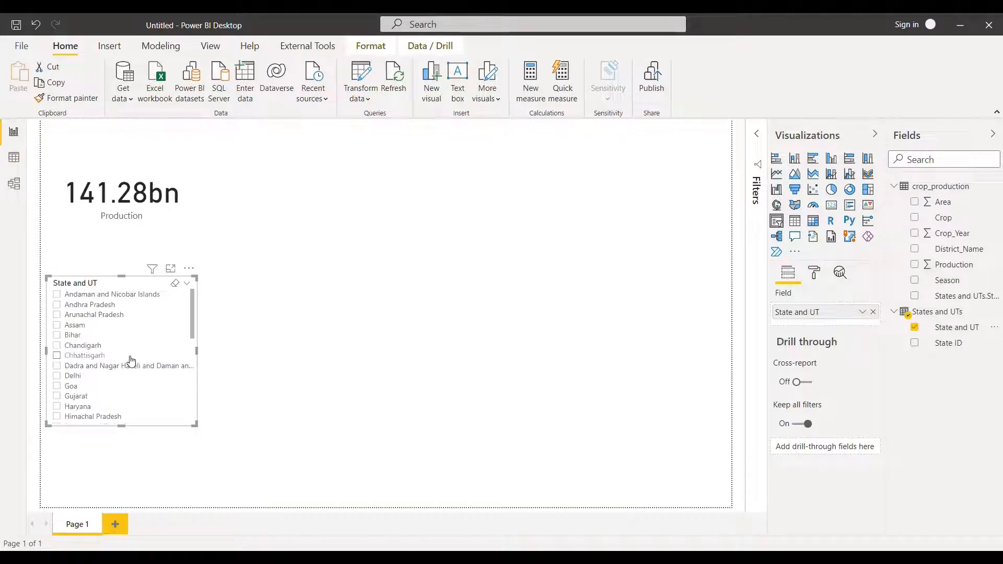
{"action": "left_click", "coordinate": [57, 377]}
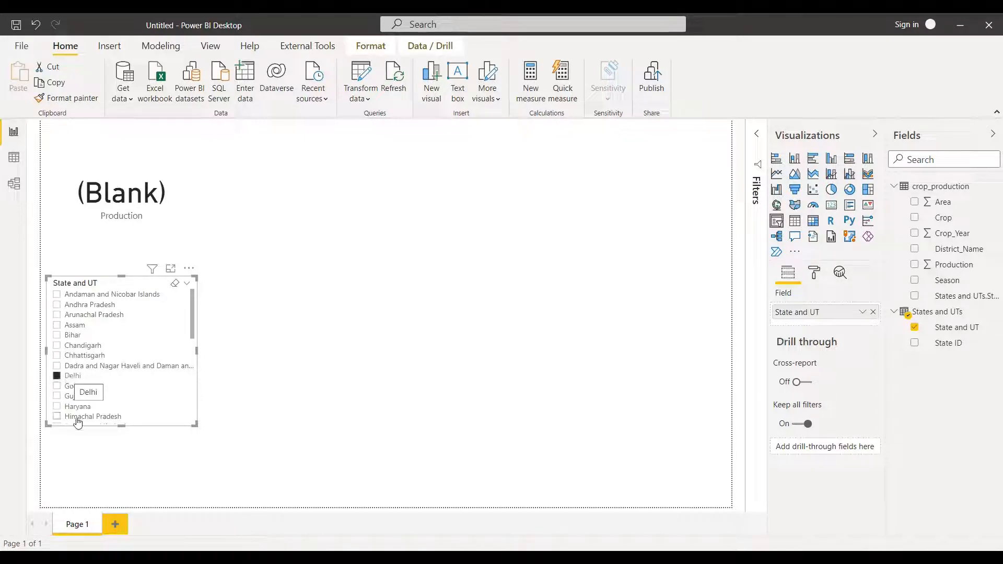
- Filter the page to Arunachal Pradesh, Sikkim and Kerala one at a time and check the Production card for each
{"action": "left_click", "coordinate": [57, 316]}
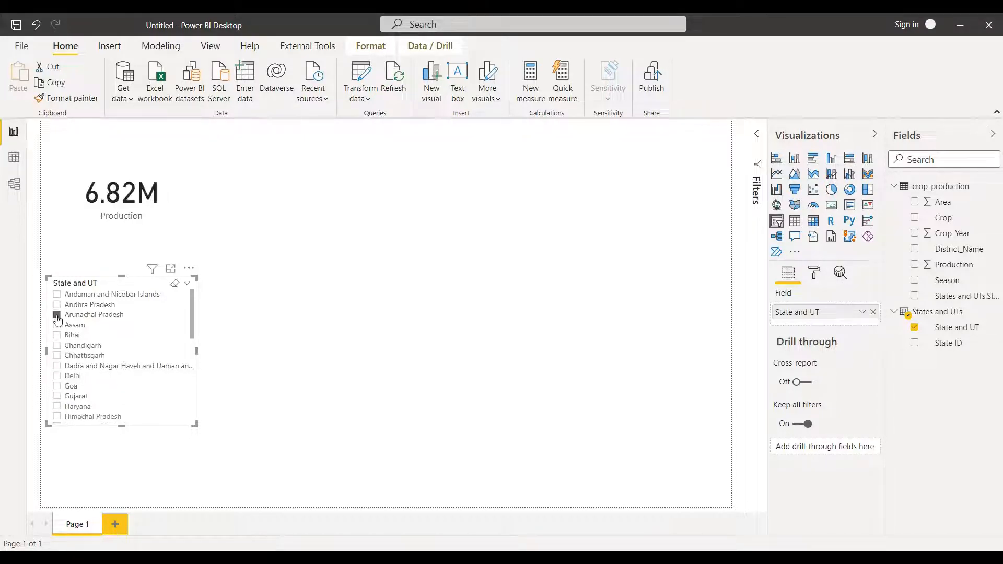
{"action": "scroll", "coordinate": [91, 340], "scroll_direction": "down", "scroll_amount": 5}
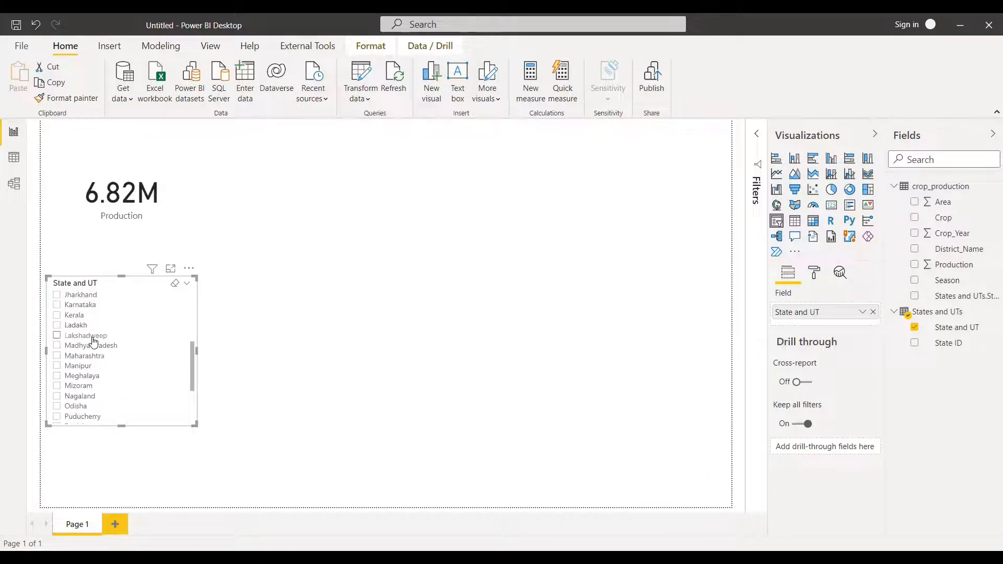
{"action": "scroll", "coordinate": [93, 340], "scroll_direction": "down", "scroll_amount": 3}
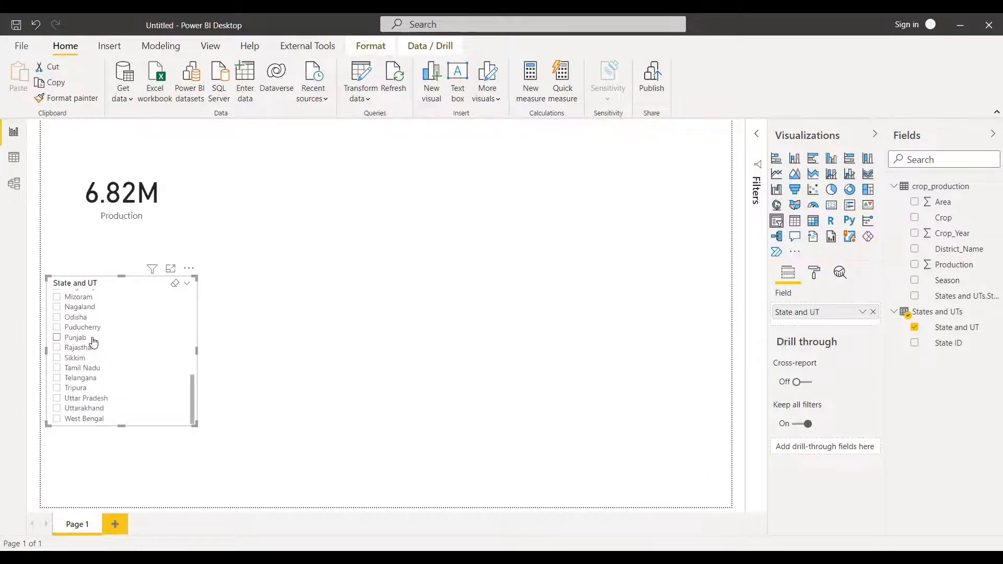
{"action": "left_click", "coordinate": [57, 359]}
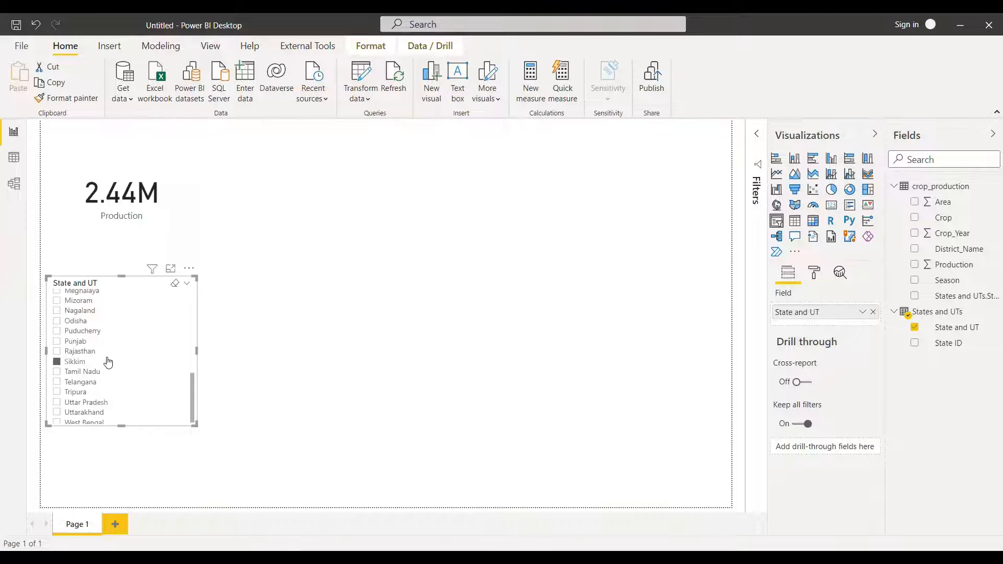
{"action": "scroll", "coordinate": [108, 362], "scroll_direction": "up", "scroll_amount": 3}
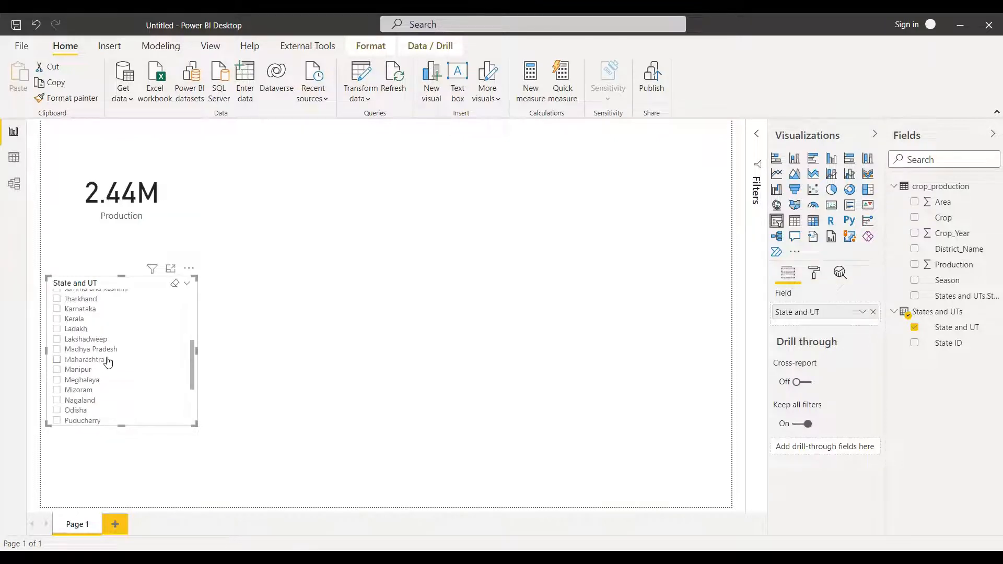
{"action": "left_click", "coordinate": [57, 320]}
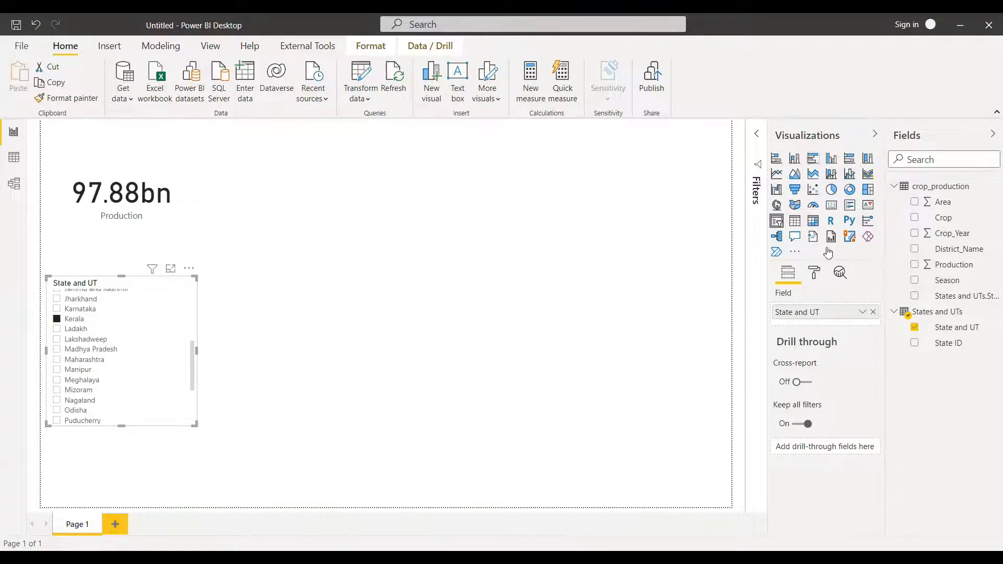
- Try to turn the State and UT slicer into a stacked column chart with State and UT on its axis
{"action": "left_click", "coordinate": [782, 192]}
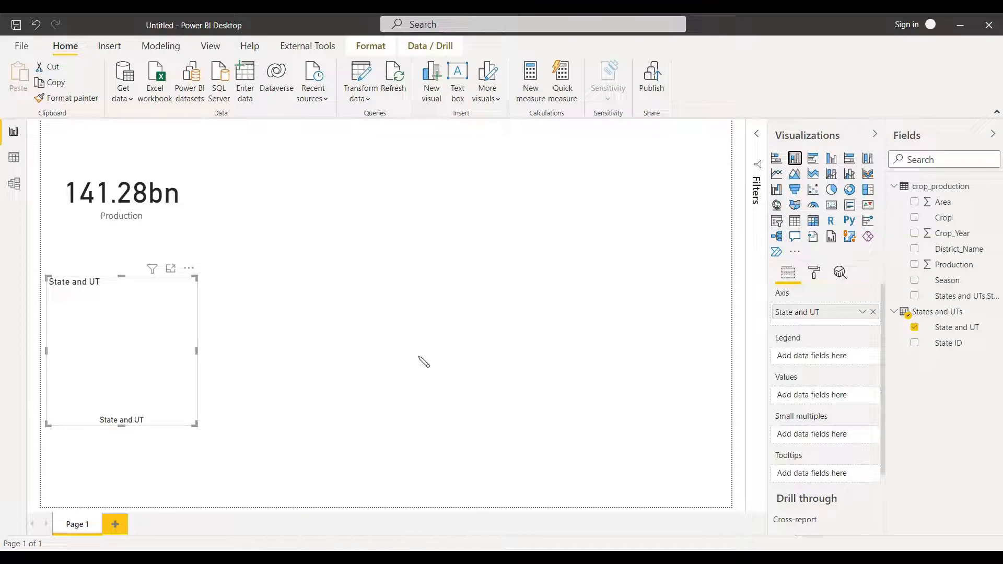
{"action": "left_click", "coordinate": [873, 312]}
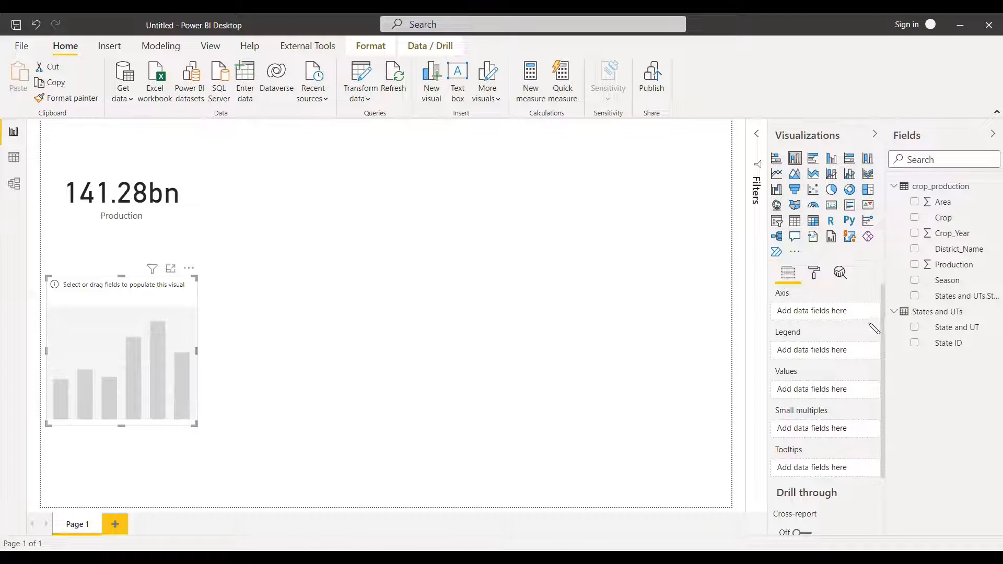
{"action": "left_click", "coordinate": [916, 332]}
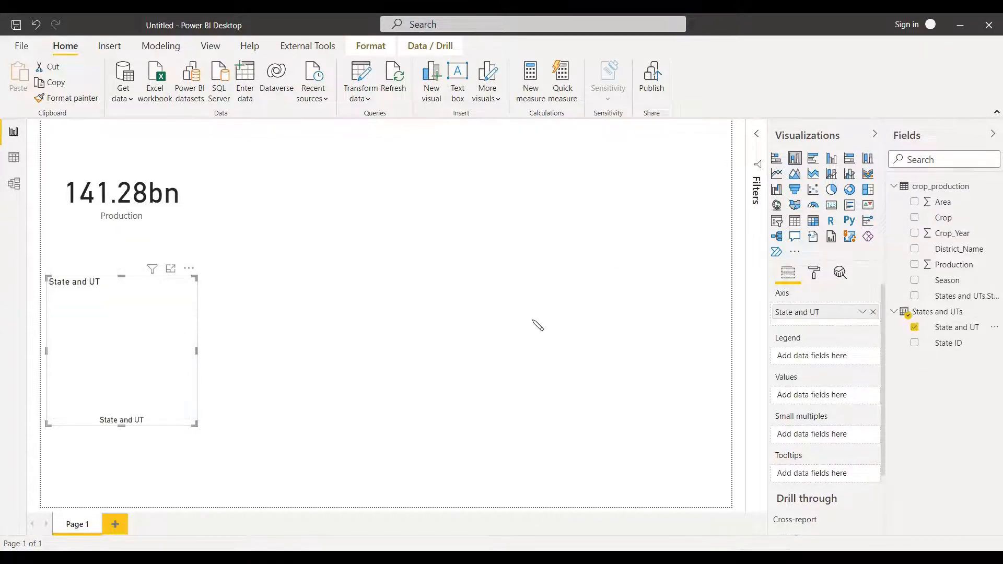
{"action": "left_click", "coordinate": [539, 324]}
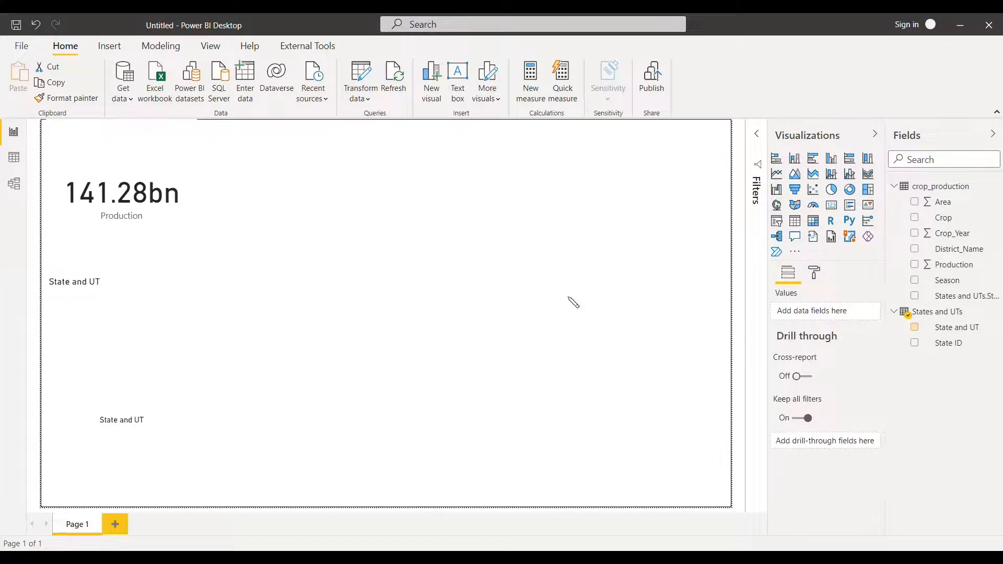
- Place an enlarged, empty stacked column chart beside the Production card and delete the small State and UT chart below the card
{"action": "left_click", "coordinate": [795, 159]}
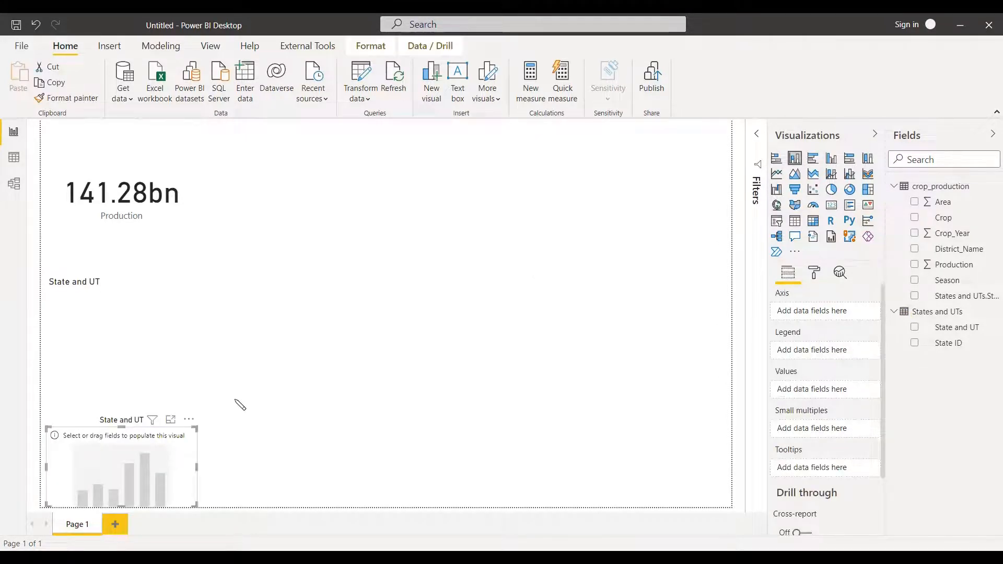
{"action": "left_click_drag", "start_coordinate": [137, 442], "coordinate": [335, 205]}
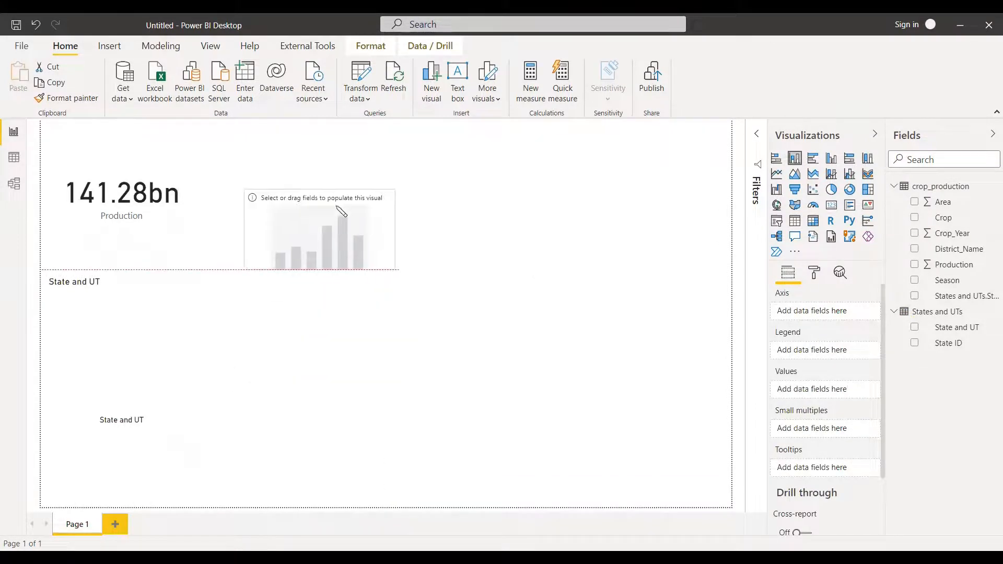
{"action": "left_click_drag", "start_coordinate": [537, 236], "coordinate": [712, 254]}
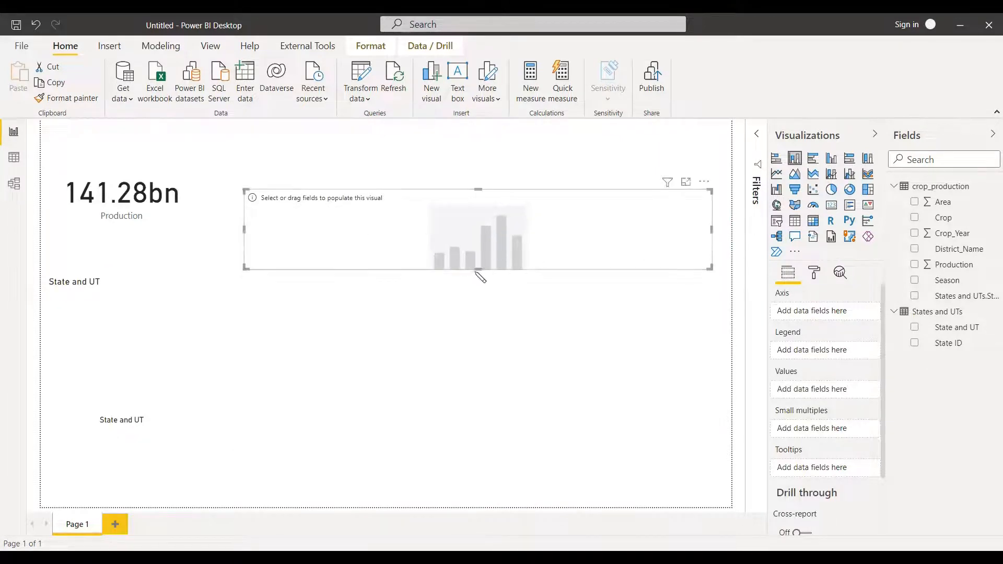
{"action": "left_click_drag", "start_coordinate": [477, 268], "coordinate": [481, 366]}
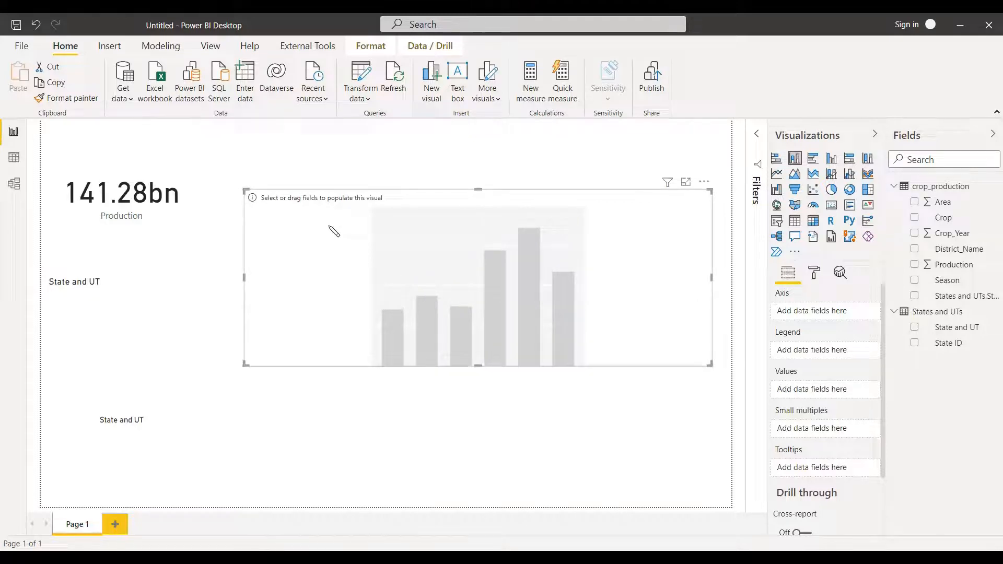
{"action": "left_click", "coordinate": [139, 307]}
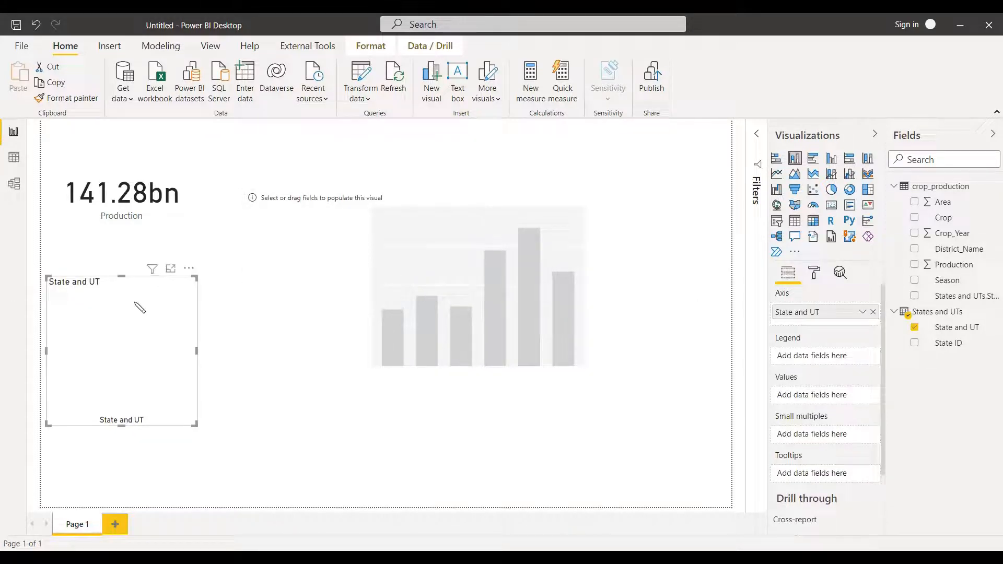
{"action": "key", "text": "Delete"}
- Plot Production by State and UT in the empty column chart and make the chart taller
{"action": "left_click", "coordinate": [667, 280]}
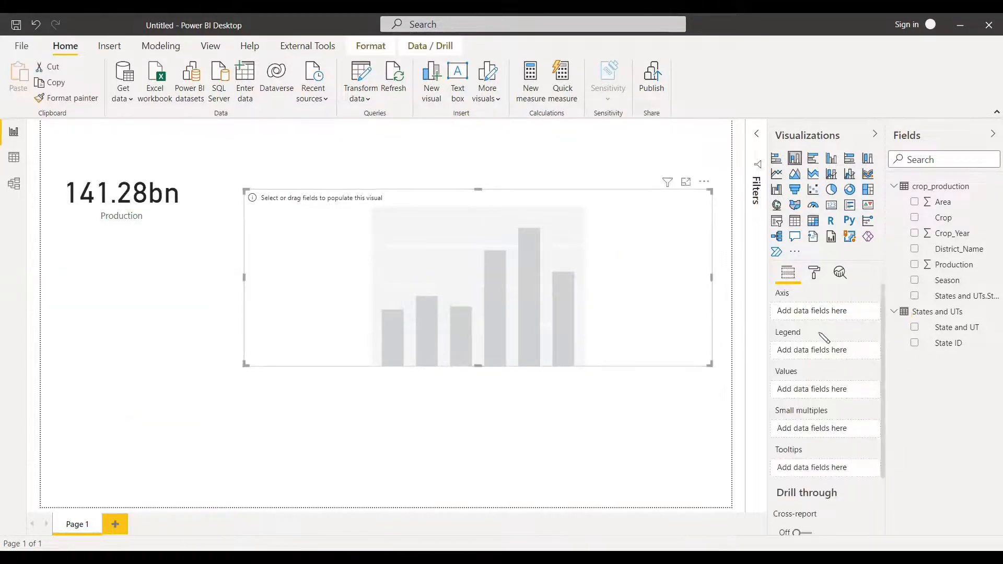
{"action": "left_click", "coordinate": [915, 330]}
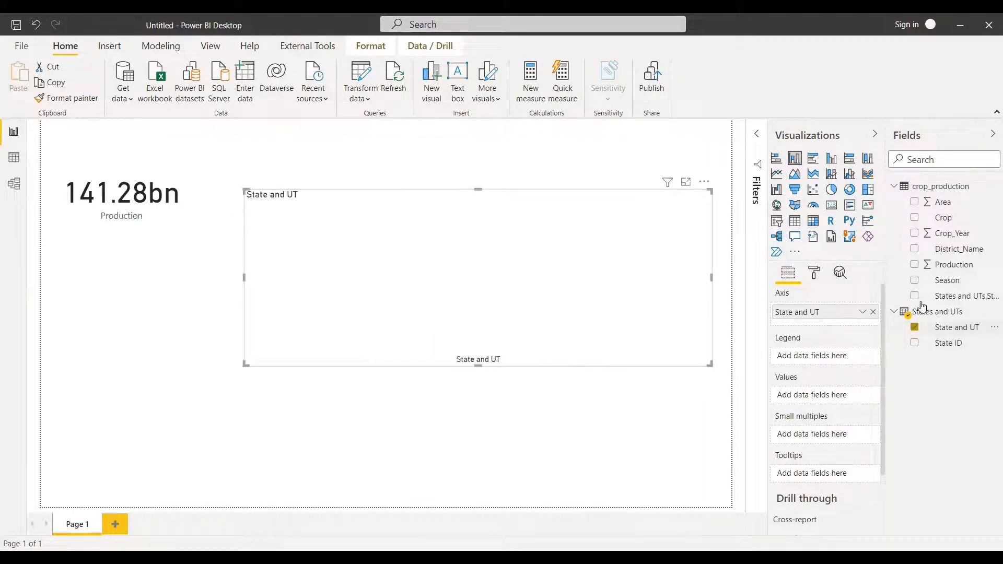
{"action": "left_click", "coordinate": [915, 265]}
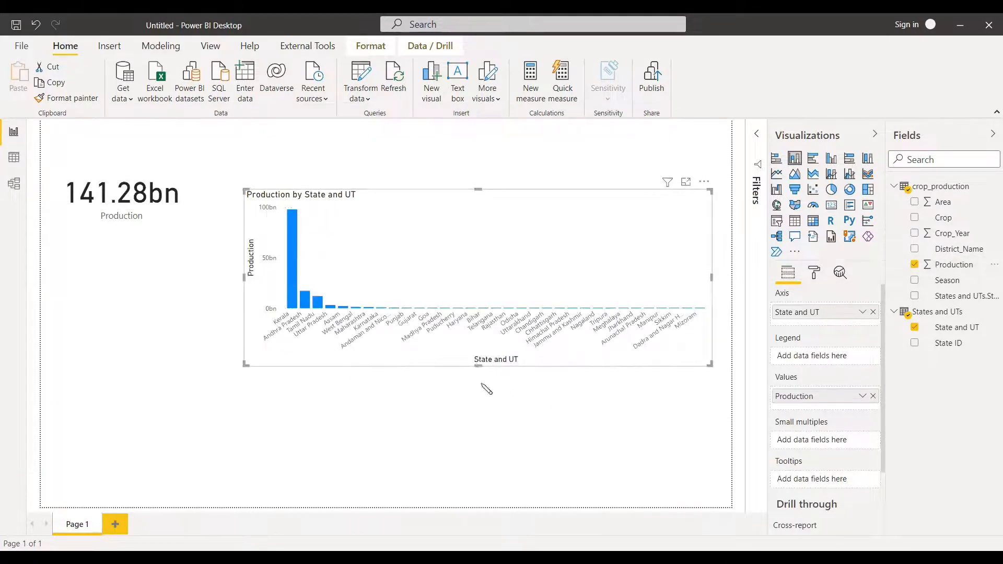
{"action": "left_click_drag", "start_coordinate": [478, 367], "coordinate": [488, 453]}
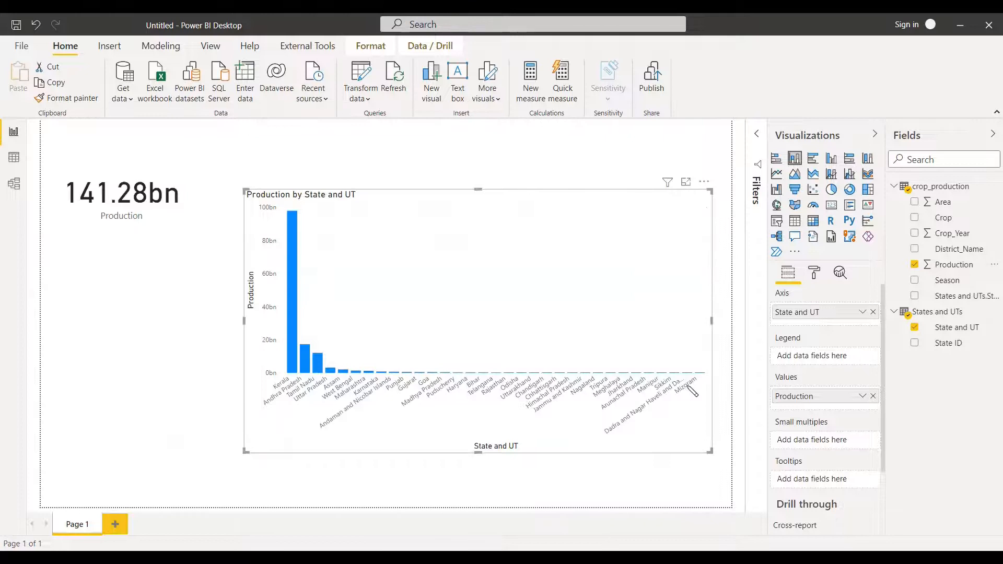
- Add a slicer for State and UT from the States and UTs table below the Production card
{"action": "left_click", "coordinate": [161, 324]}
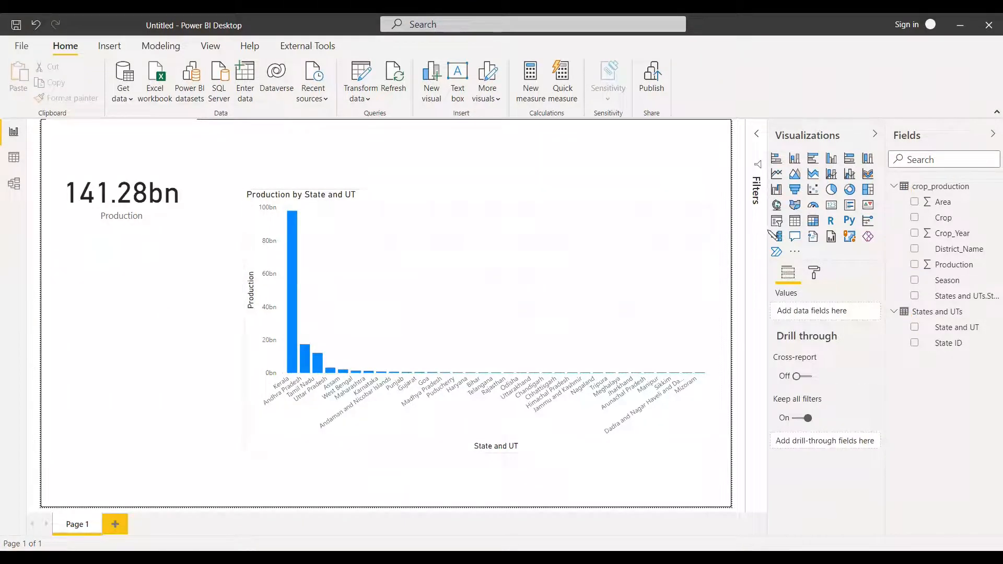
{"action": "left_click", "coordinate": [776, 221]}
{"action": "left_click", "coordinate": [915, 327]}
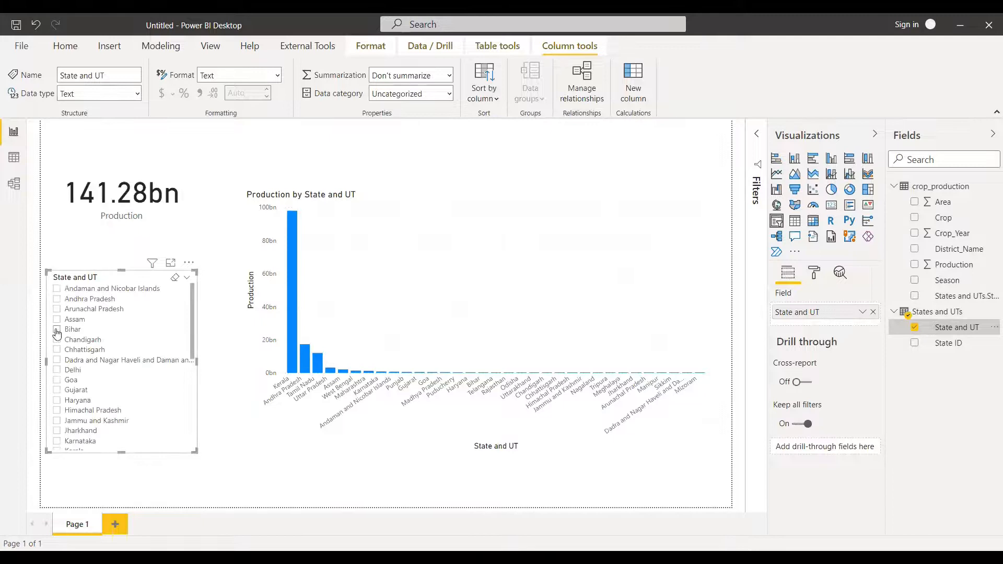
- Test the State and UT slicer on the card and chart with Bihar, and leave the page filtered to Gujarat
{"action": "left_click", "coordinate": [57, 330]}
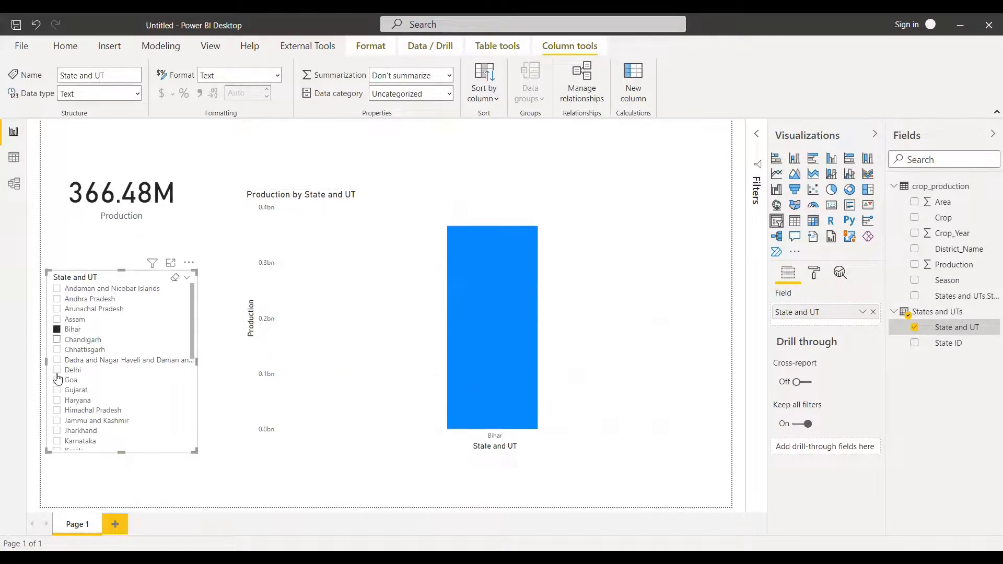
{"action": "left_click", "coordinate": [57, 289]}
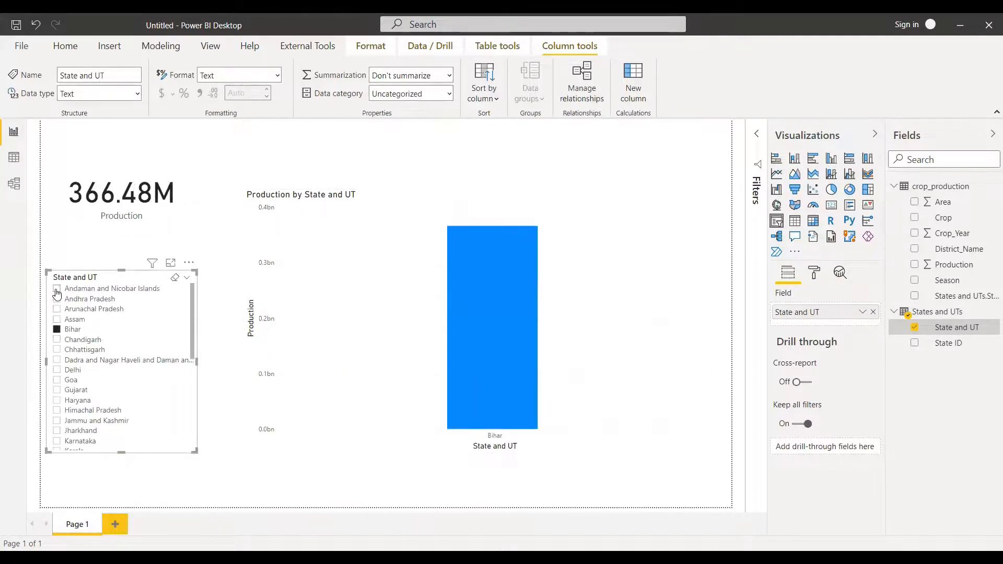
{"action": "left_click", "coordinate": [65, 392]}
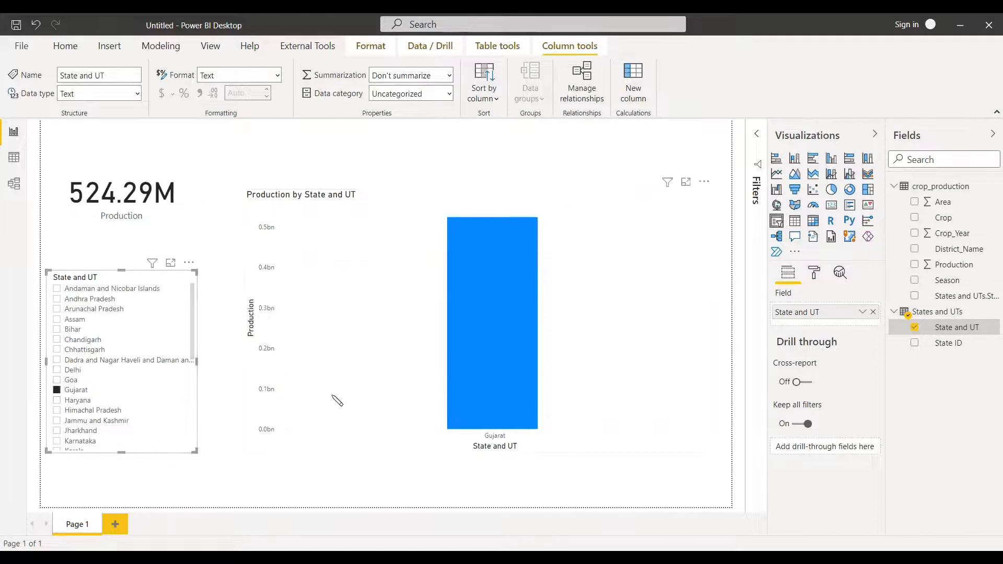